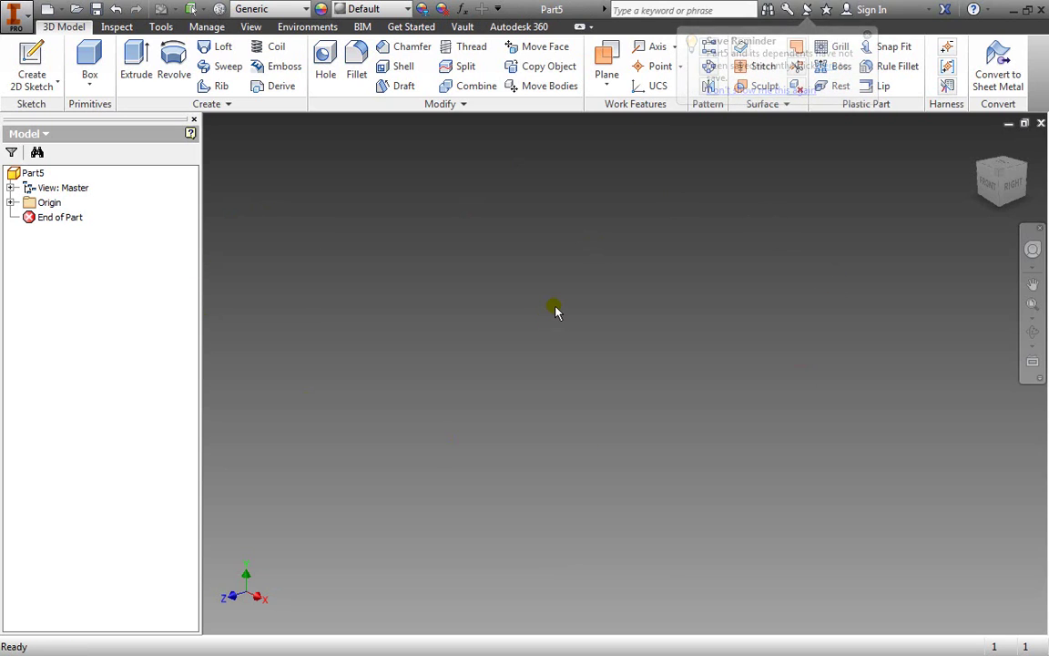
pyautogui.click(48, 9)
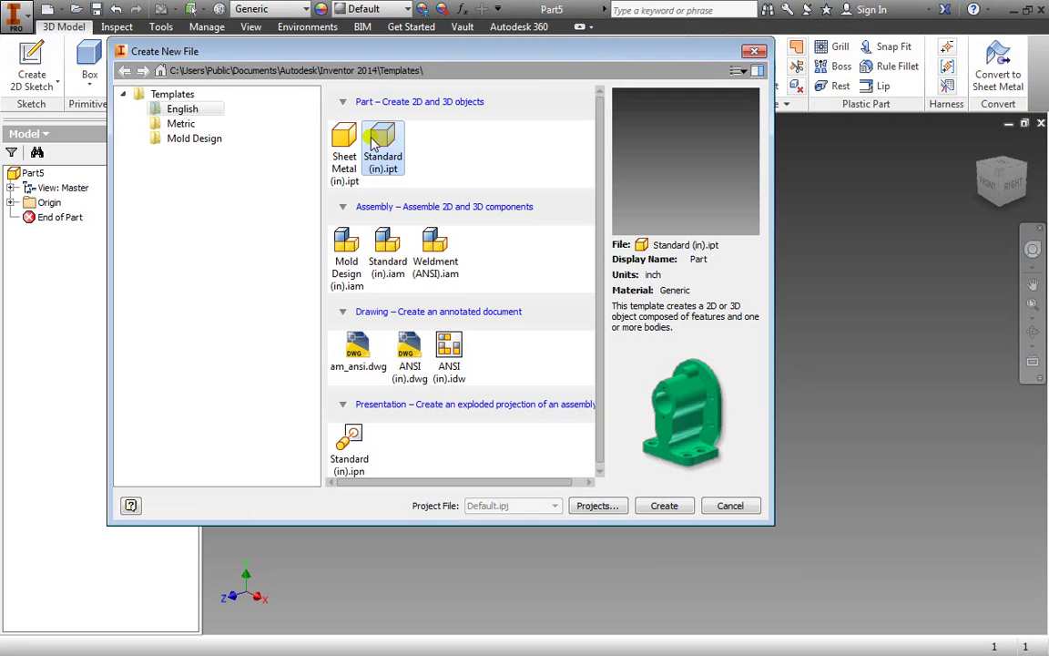
pyautogui.click(757, 52)
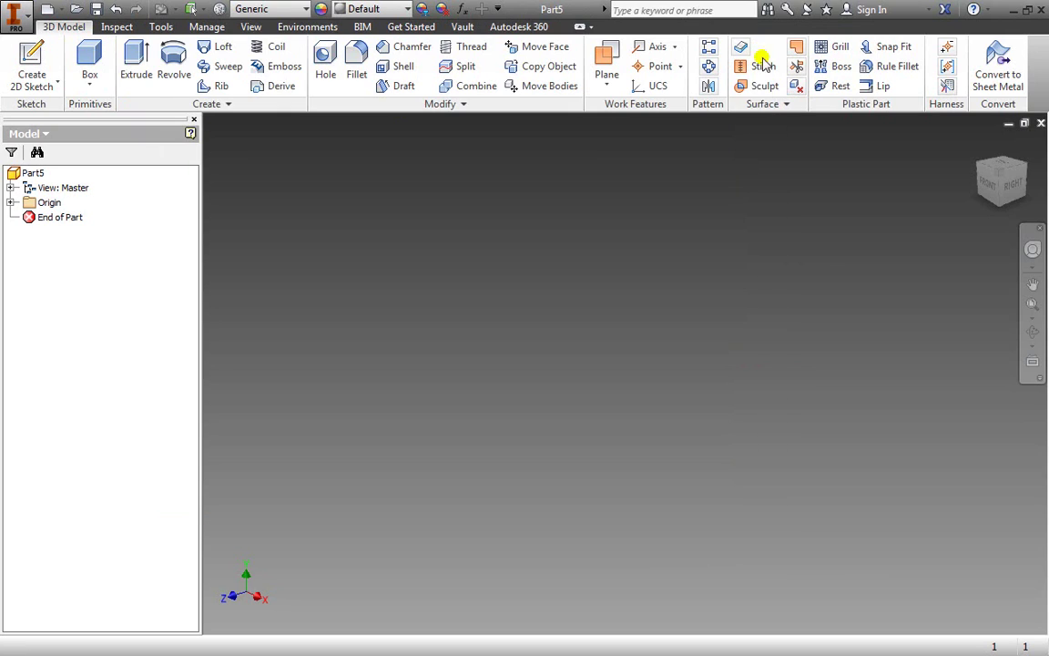
pyautogui.click(23, 23)
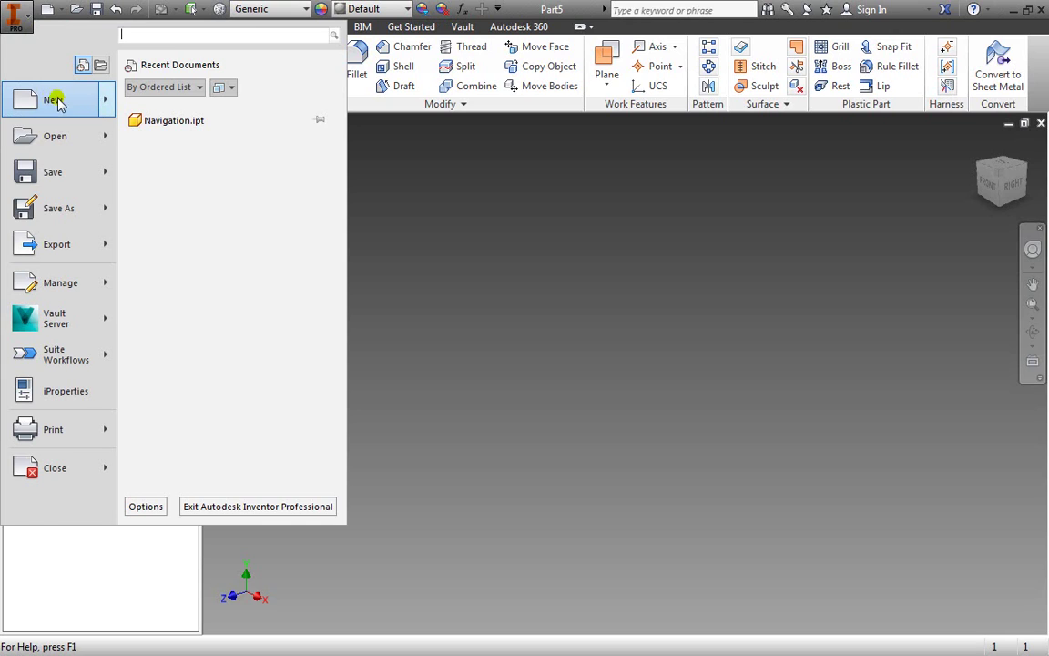
pyautogui.click(580, 354)
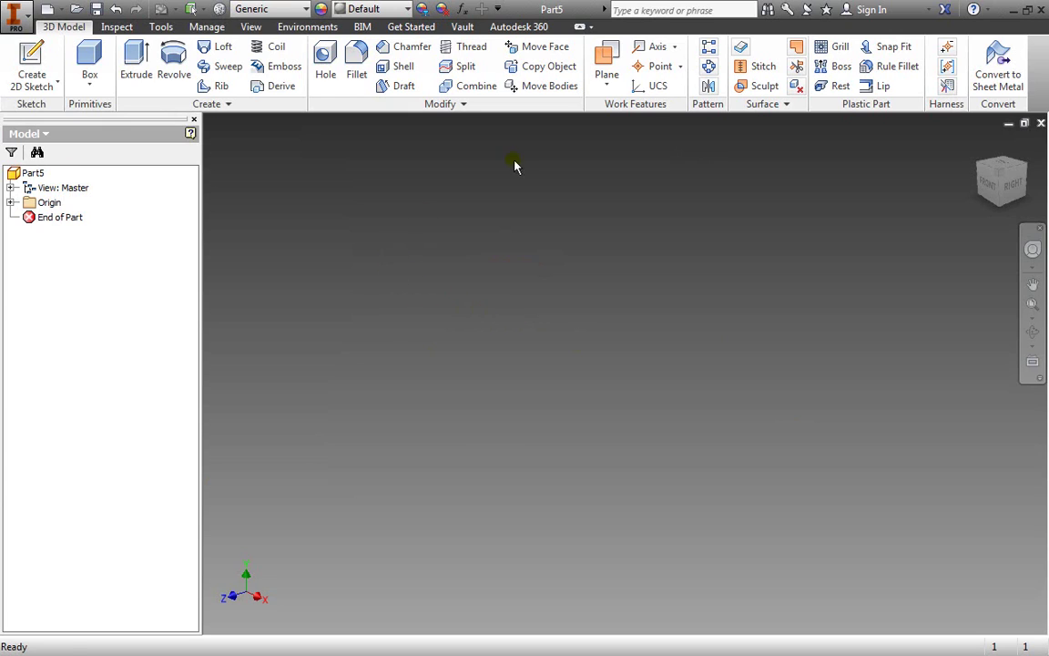
pyautogui.click(30, 82)
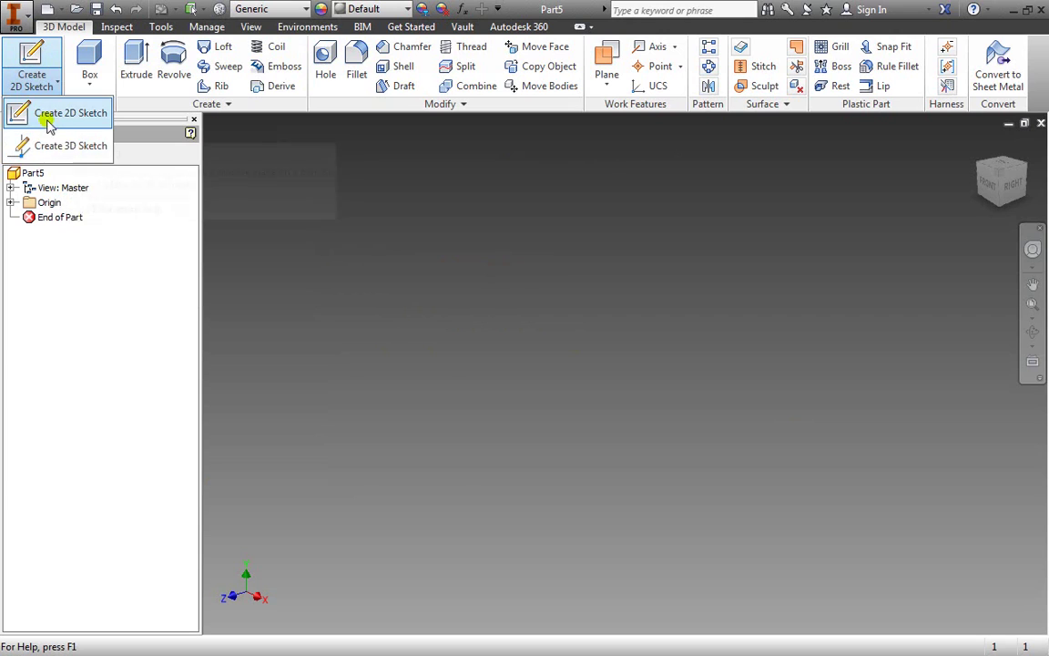
pyautogui.click(52, 115)
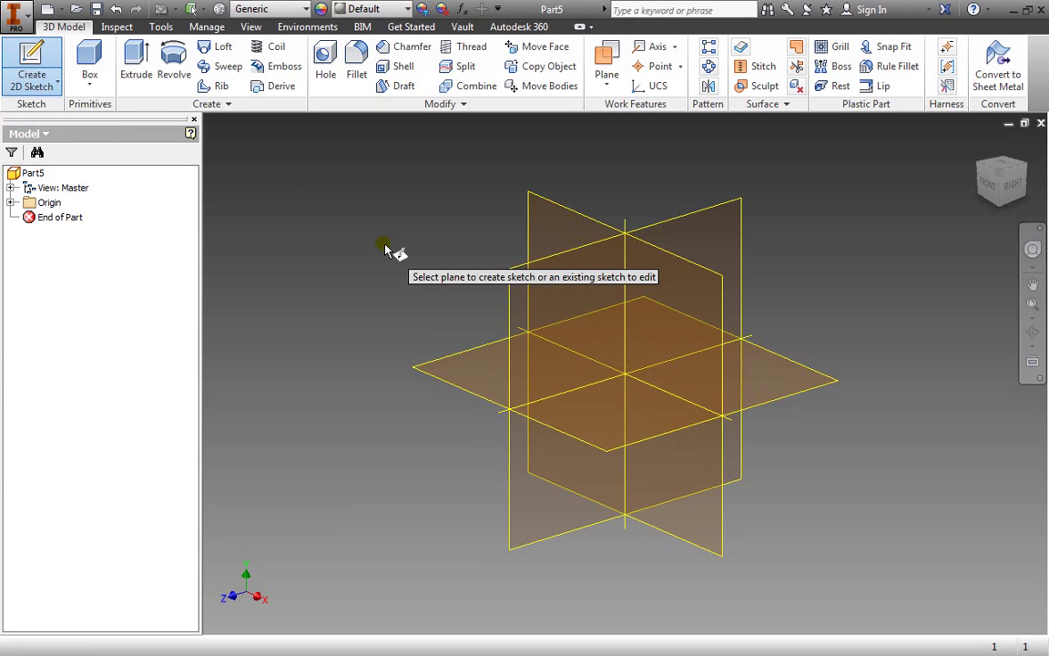
pyautogui.press('Escape')
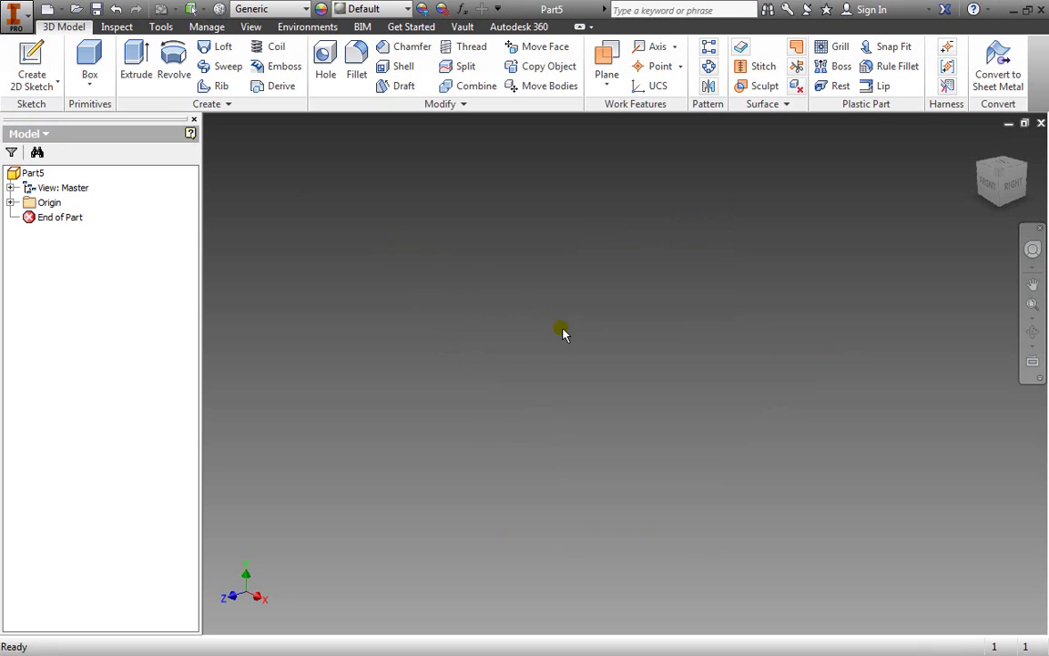
# Create a 2D sketch on the front (XY) origin plane
pyautogui.press('s')
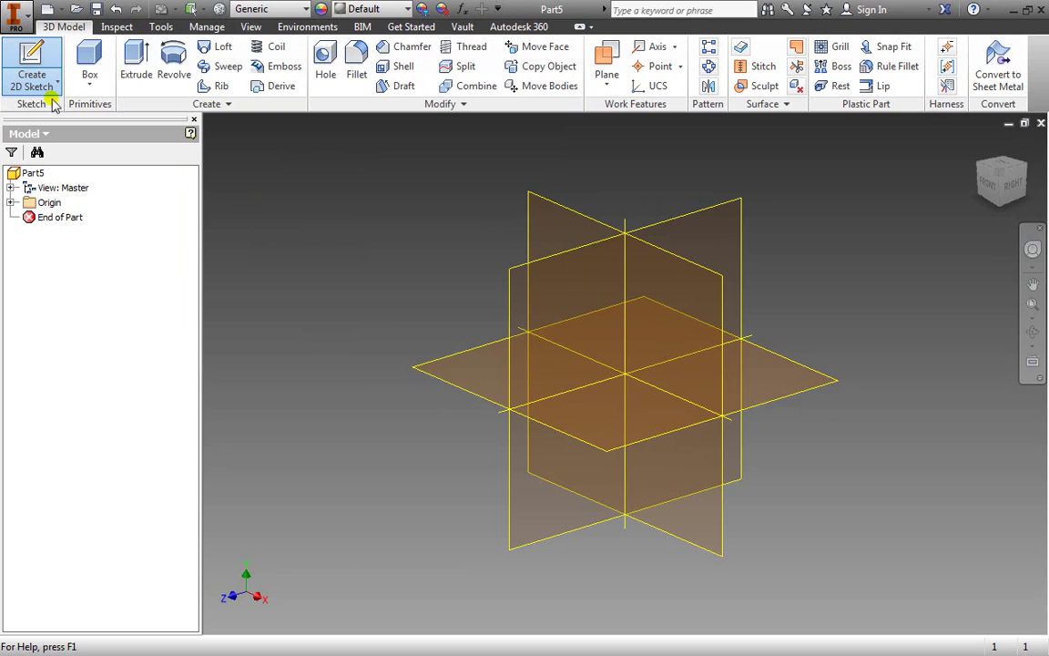
pyautogui.click(34, 57)
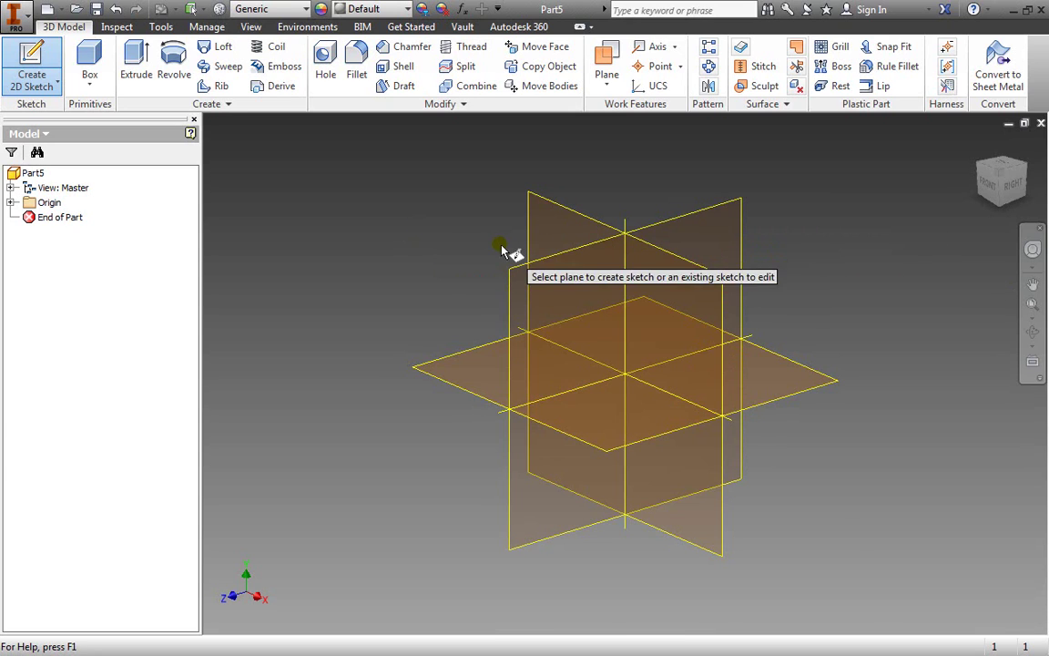
pyautogui.click(543, 226)
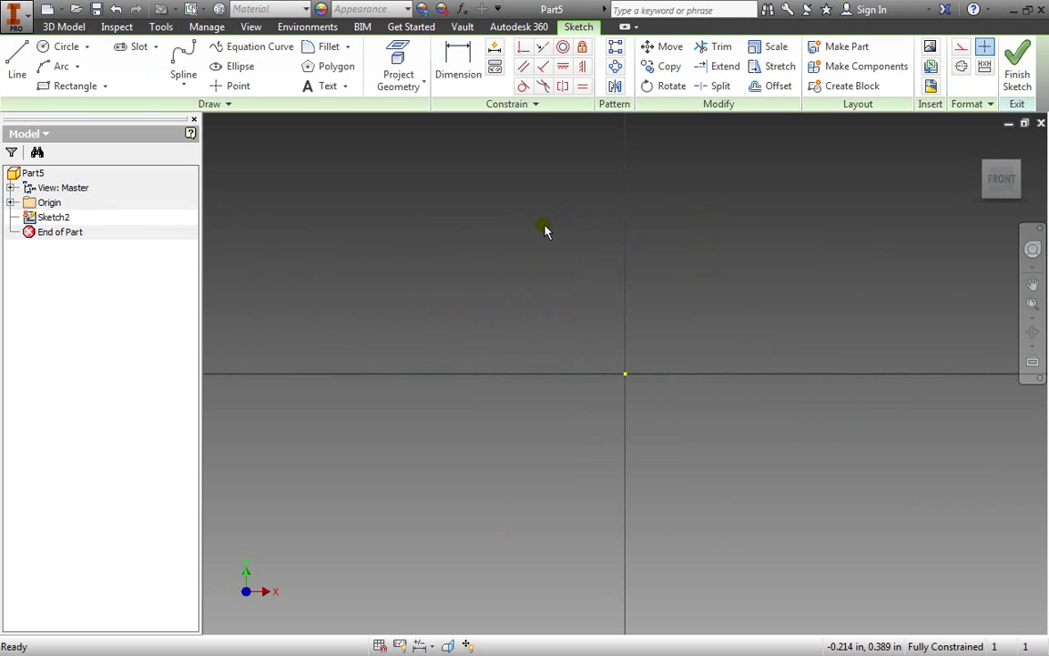
pyautogui.moveTo(996, 182)
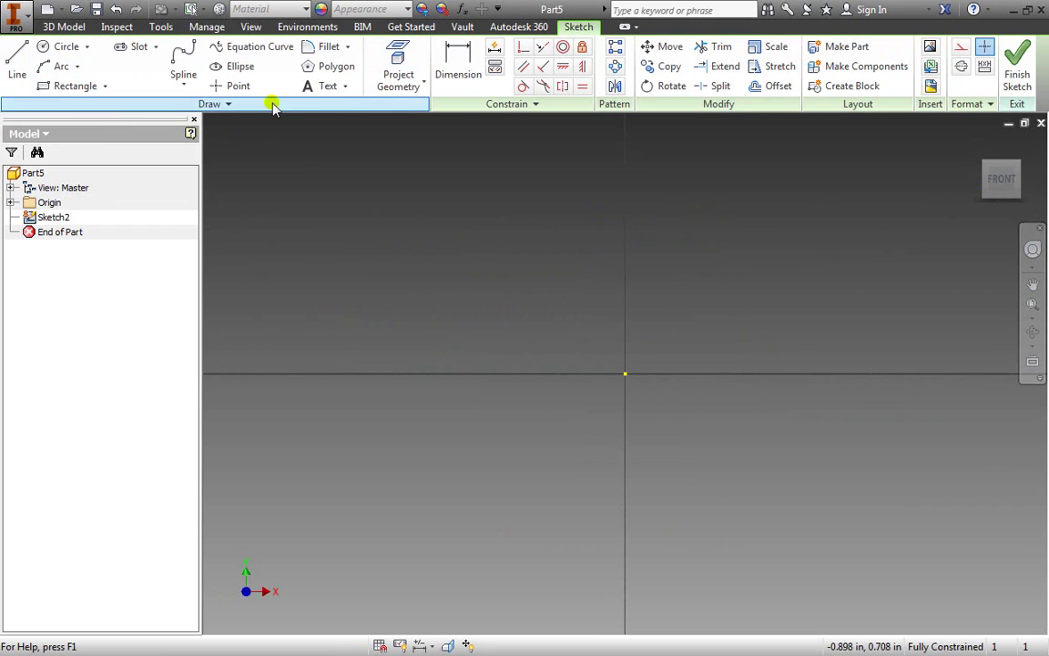
# Sketch an open chain of four connected lines around the origin, starting at about X -0.60 in, Y 0.33 in
pyautogui.click(19, 61)
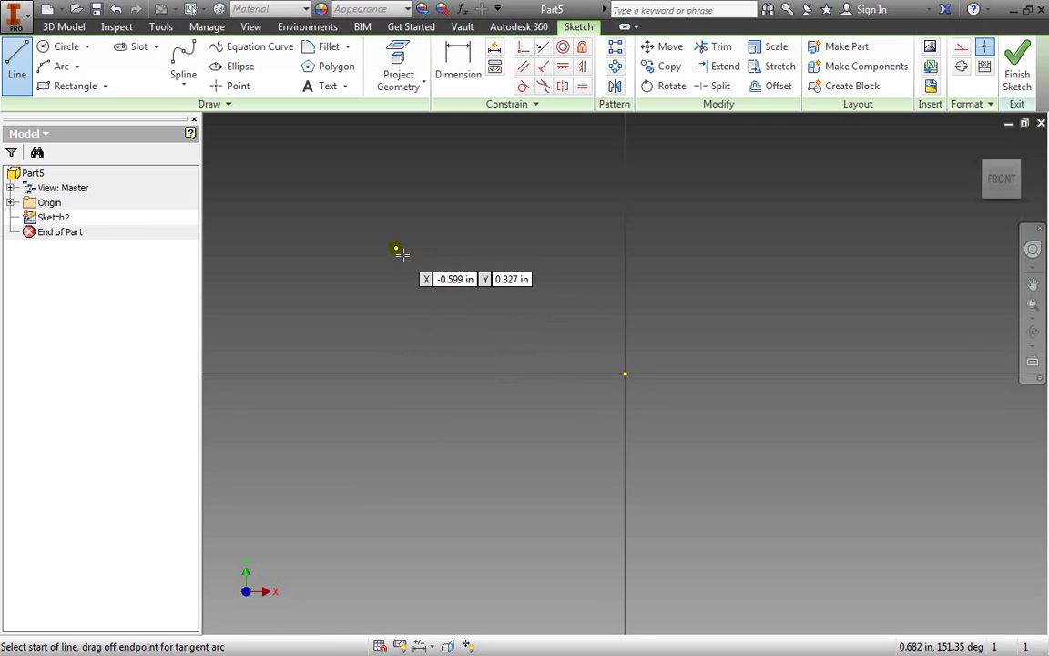
pyautogui.click(397, 248)
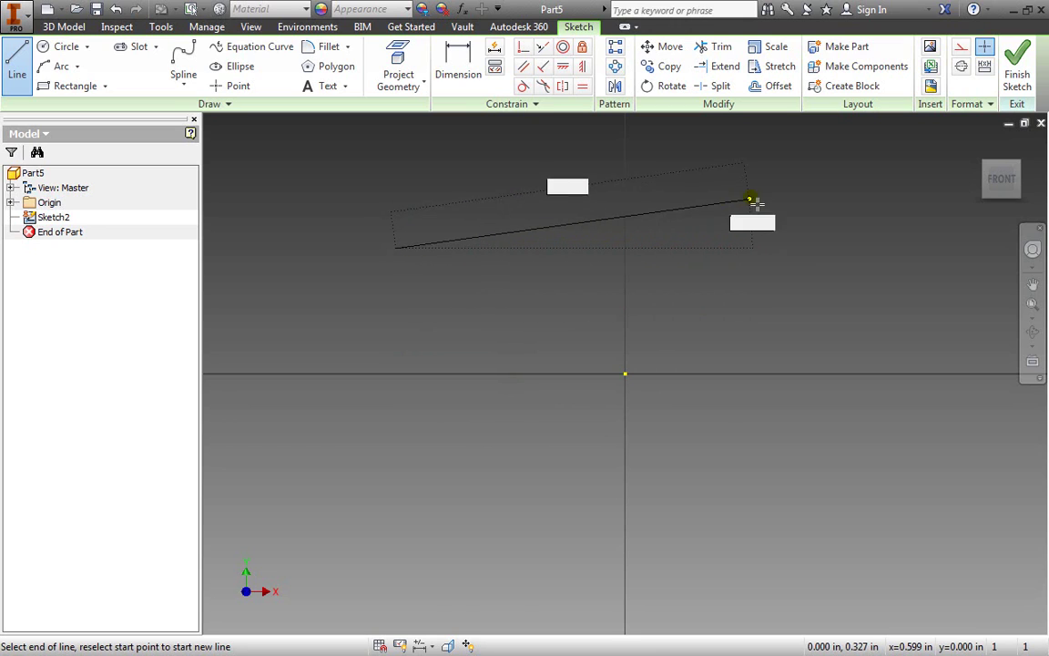
pyautogui.click(778, 189)
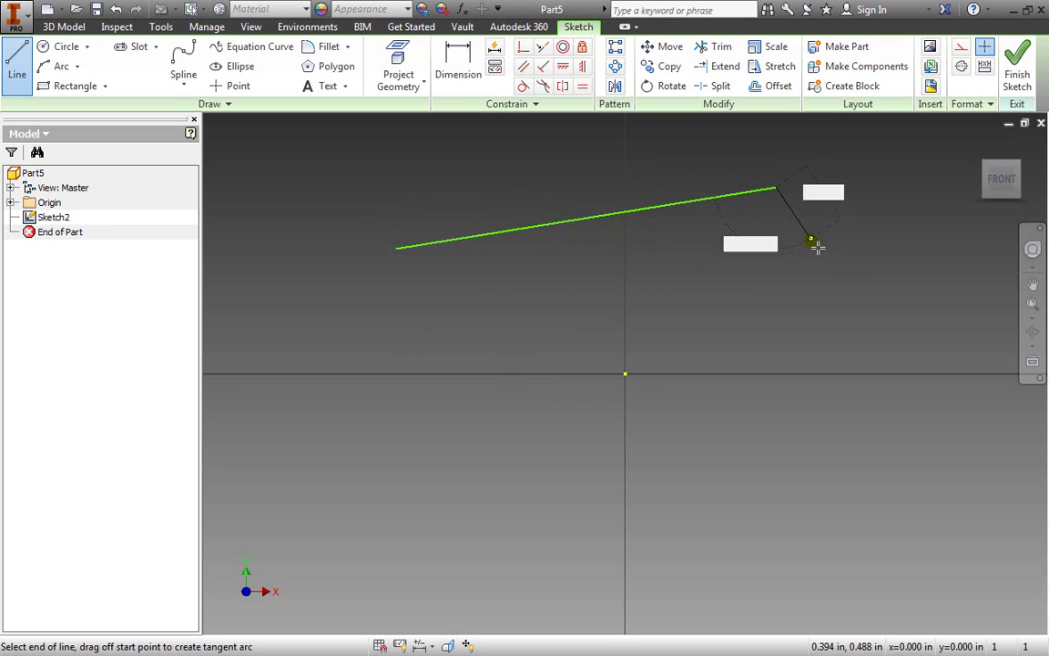
pyautogui.click(868, 323)
pyautogui.click(730, 498)
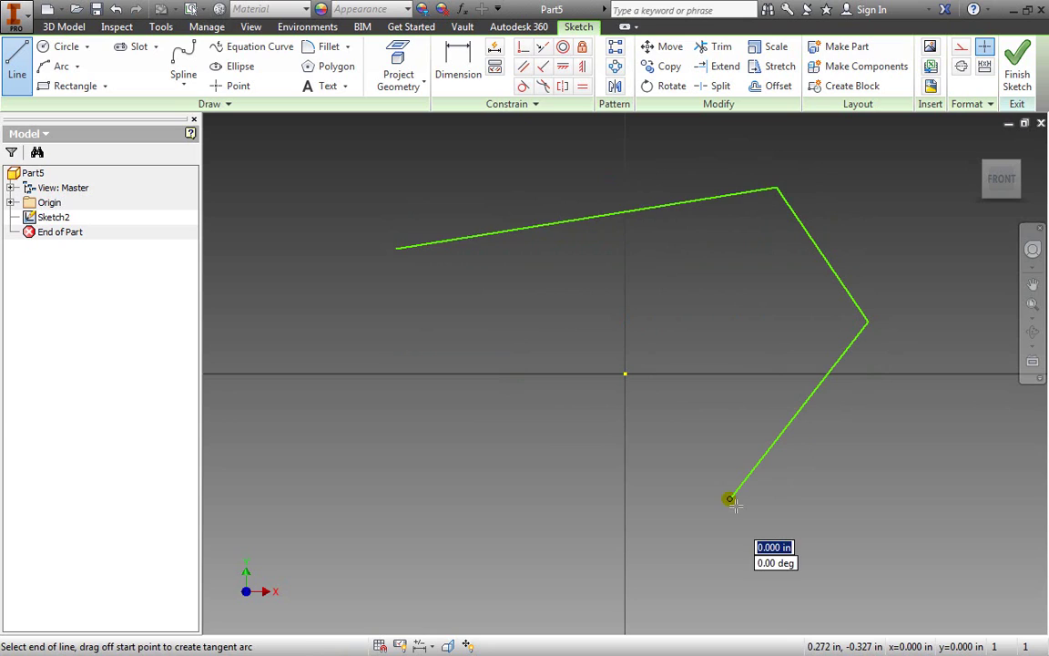
pyautogui.click(429, 453)
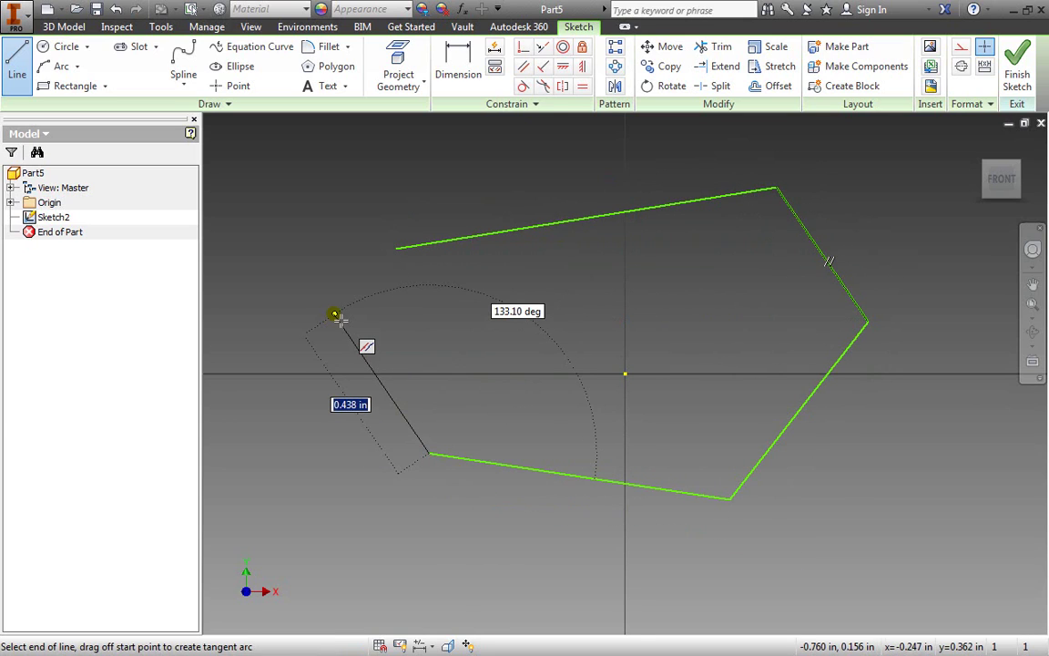
pyautogui.press('Escape')
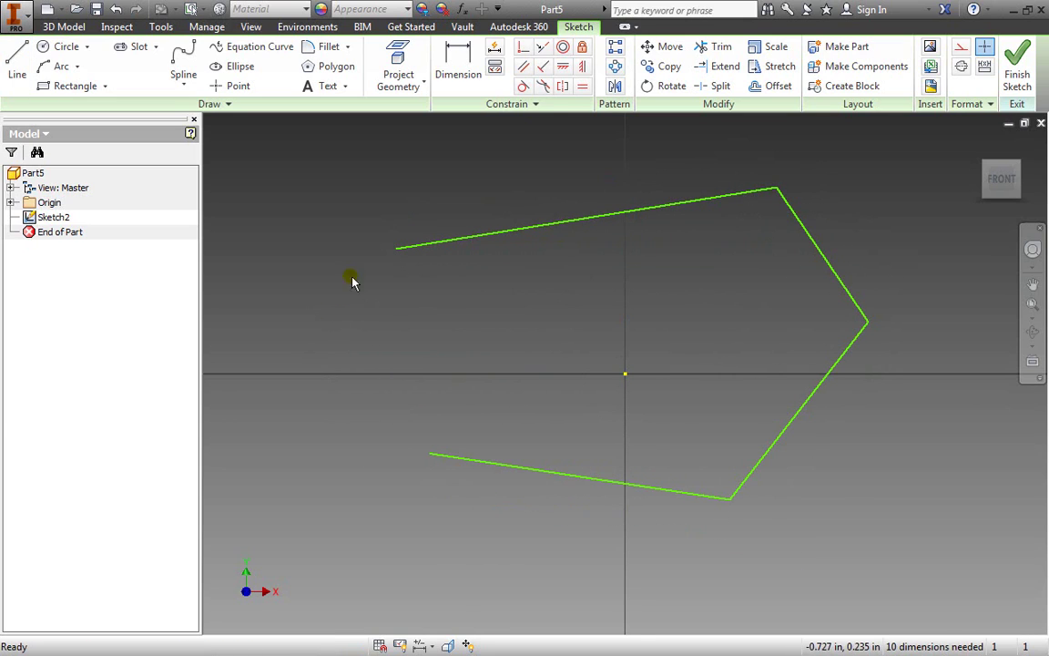
# Sketch a single slanted line below the chain's upper line, starting at about X -0.67 in, Y 0.16 in
pyautogui.click(19, 62)
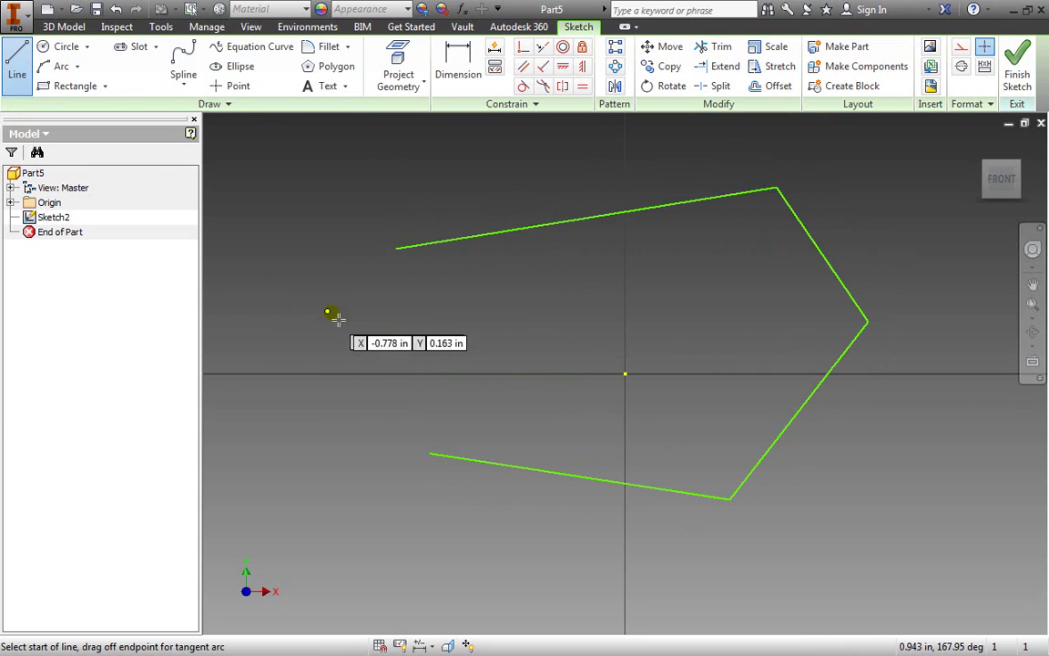
pyautogui.click(372, 314)
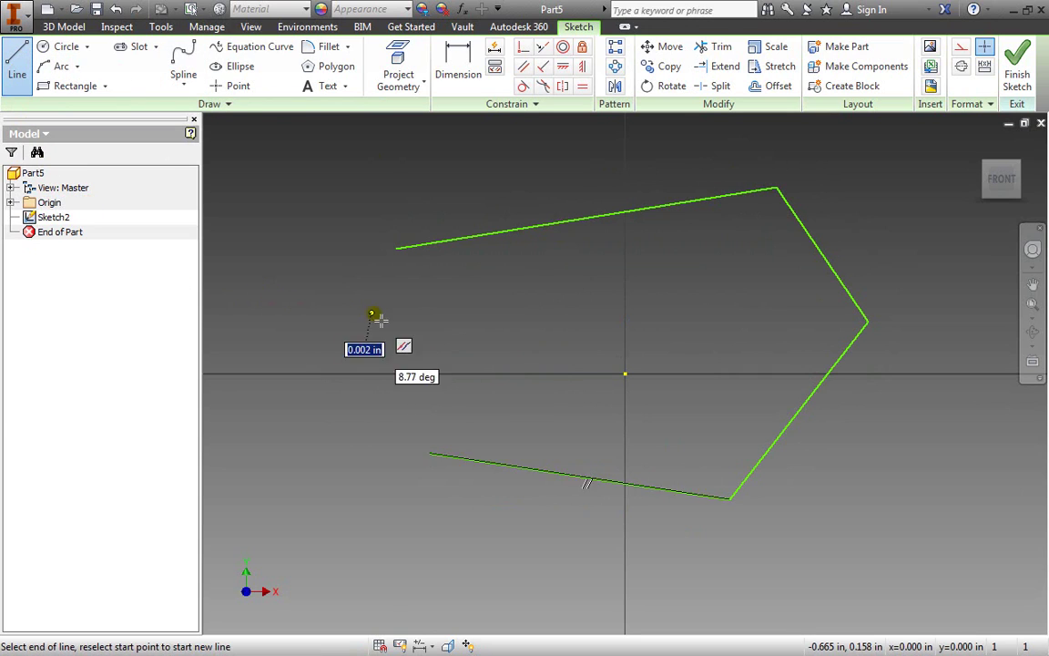
pyautogui.click(700, 240)
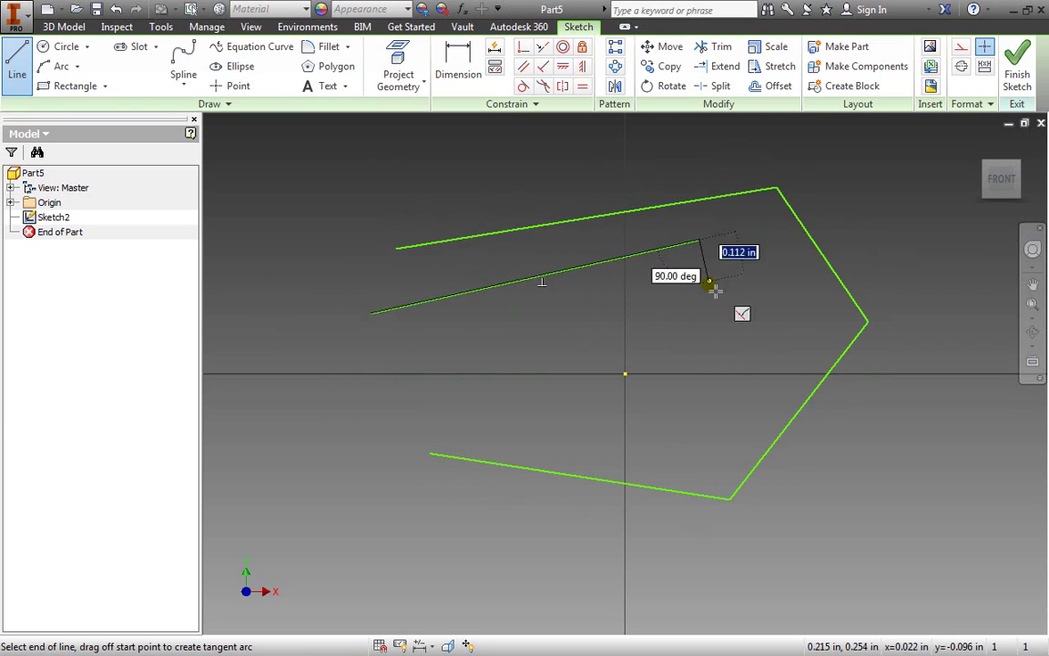
pyautogui.rightClick(691, 408)
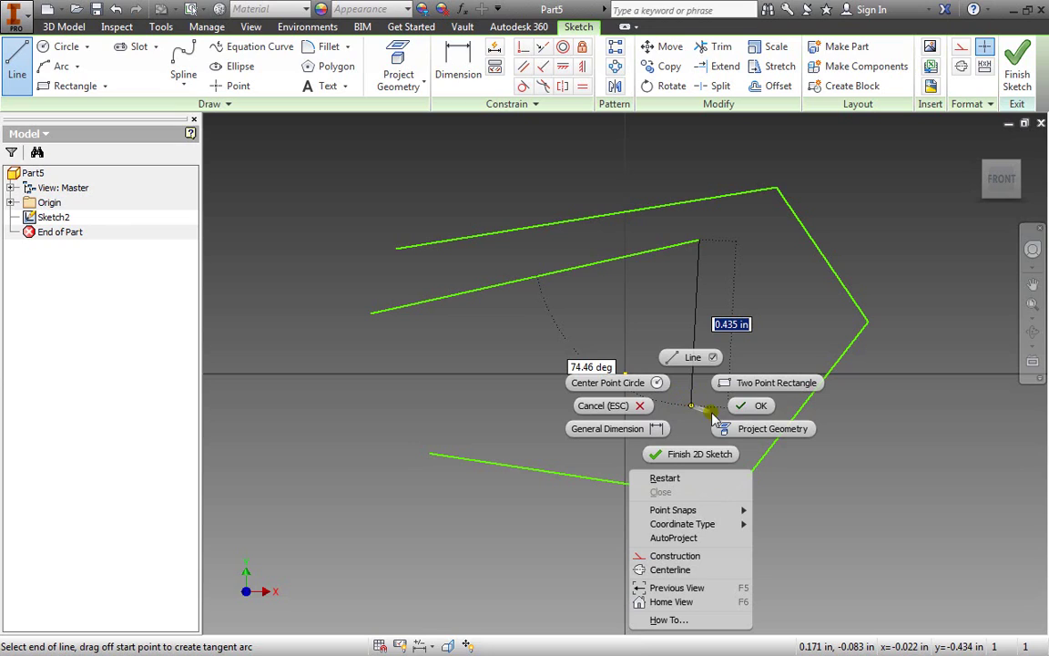
pyautogui.click(753, 408)
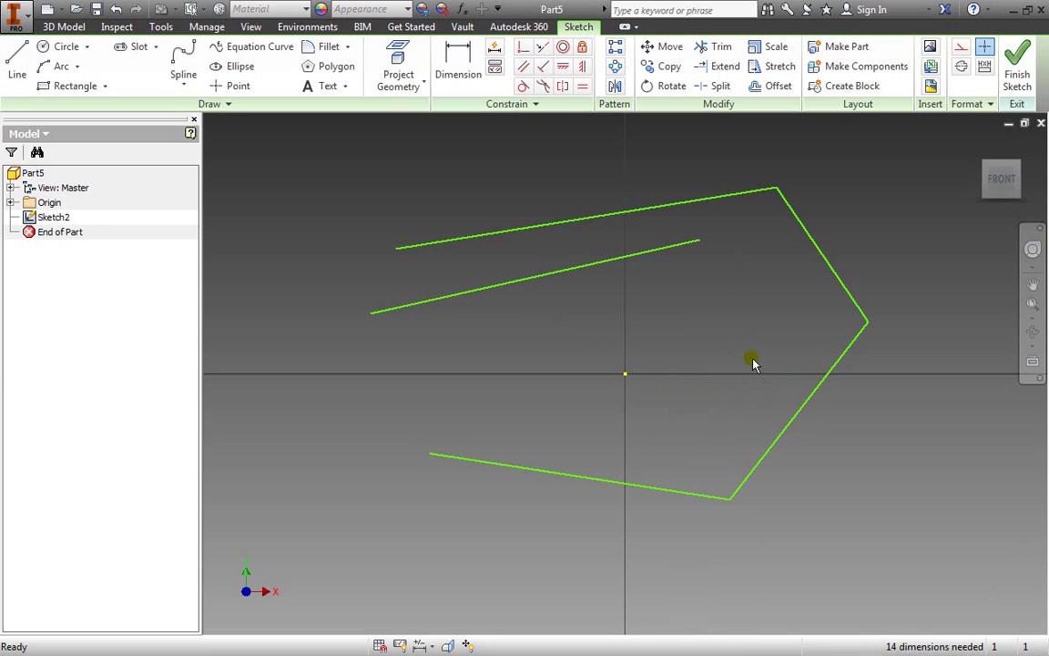
# Sketch three connected lines around the lower left of the geometry: near-vertical, diagonal, and a near-horizontal one about 0.965 in long
pyautogui.click(22, 62)
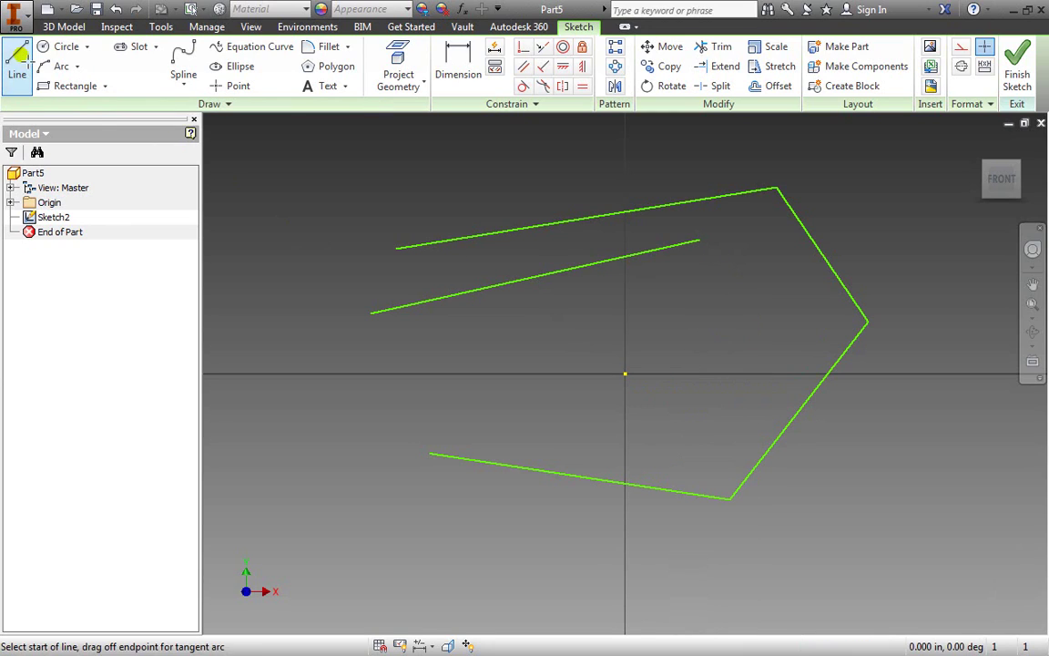
pyautogui.click(282, 183)
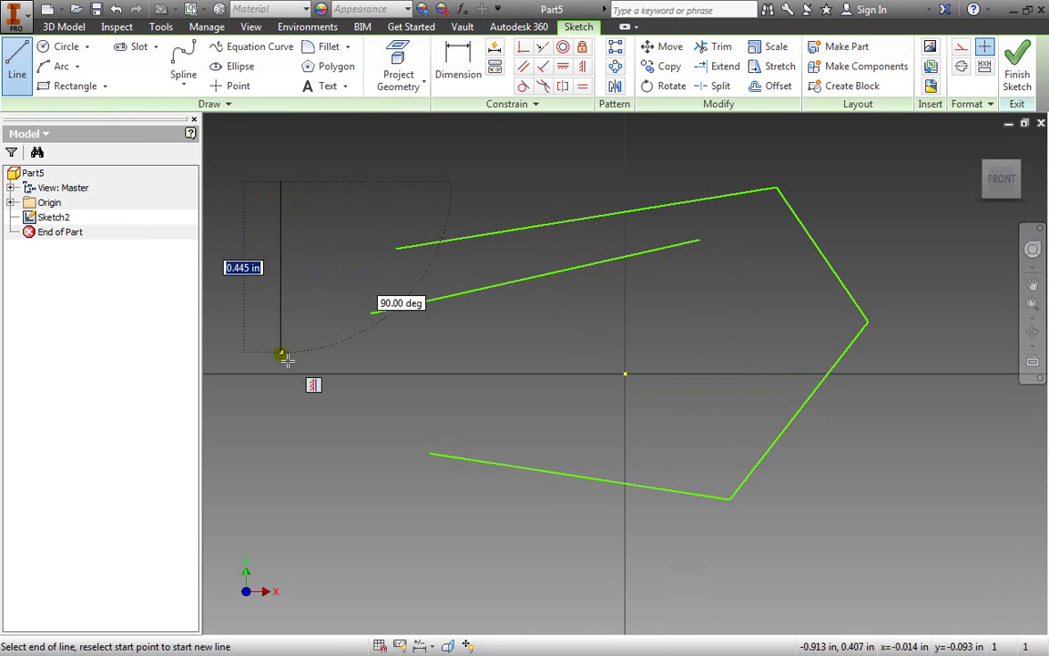
pyautogui.click(274, 431)
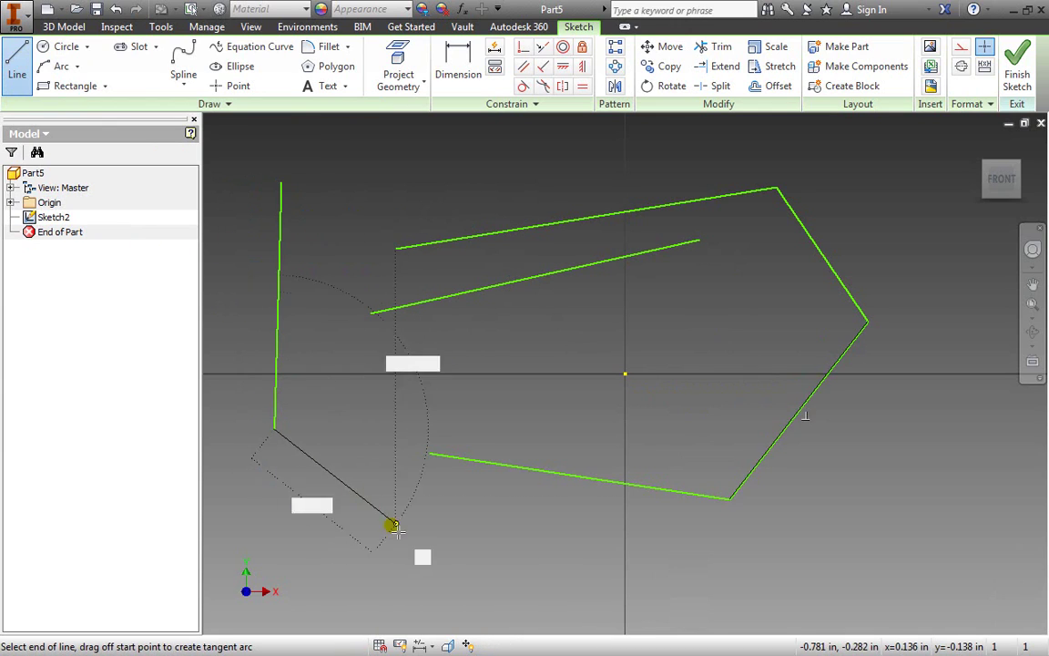
pyautogui.click(429, 549)
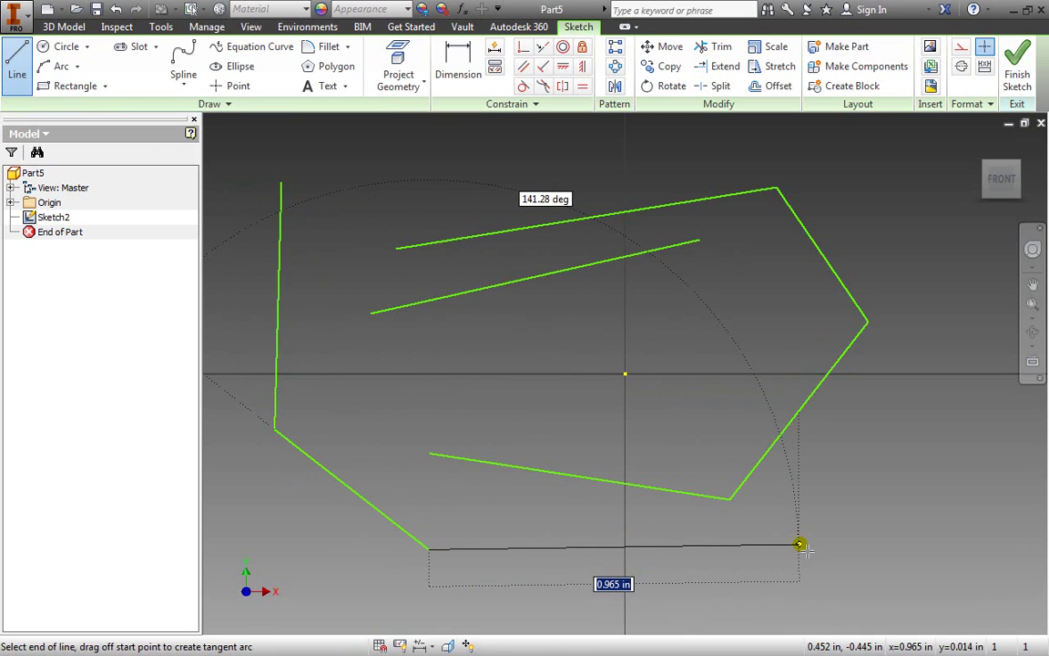
pyautogui.click(799, 545)
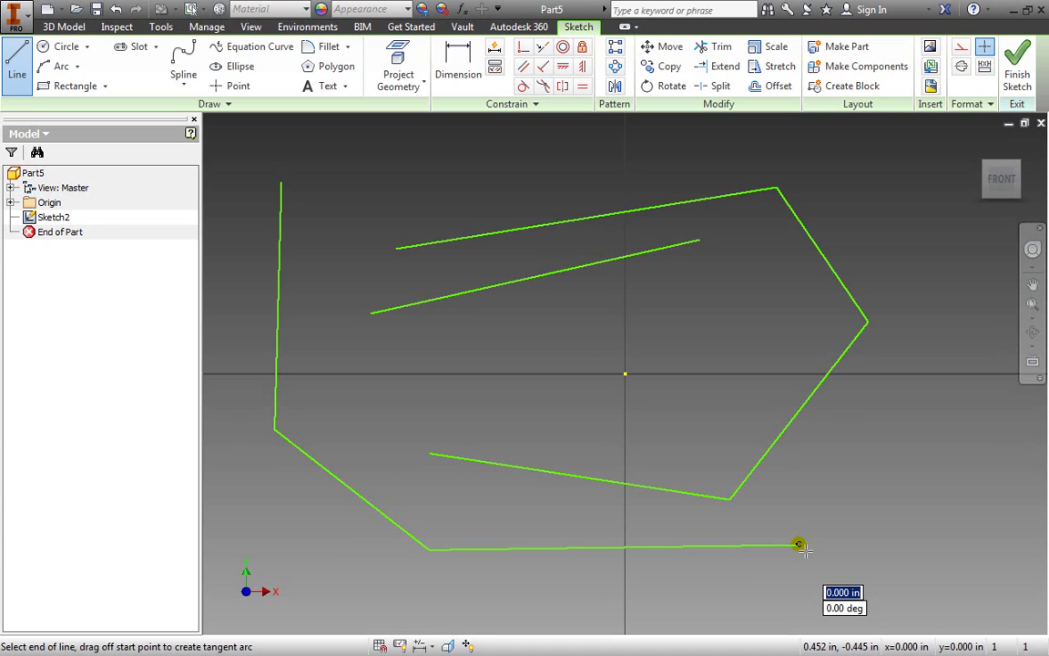
# Continue the chain with a tangent arc ending at about X 0.44 in, Y 0.18 in, followed by three connected lines
pyautogui.moveTo(799, 545); pyautogui.dragTo(796, 306)
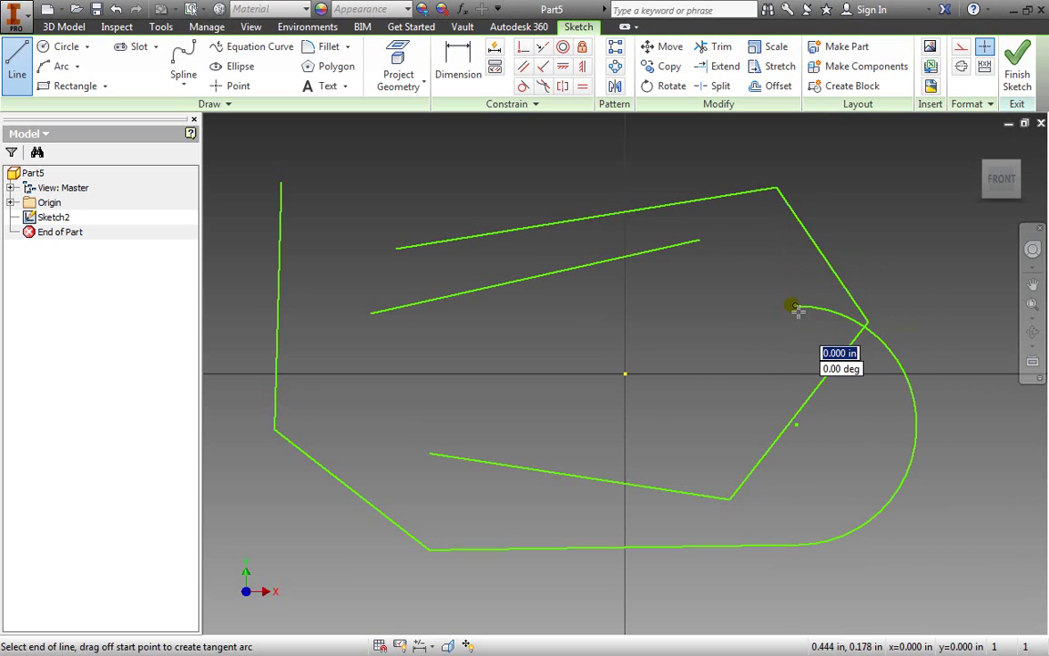
pyautogui.click(520, 307)
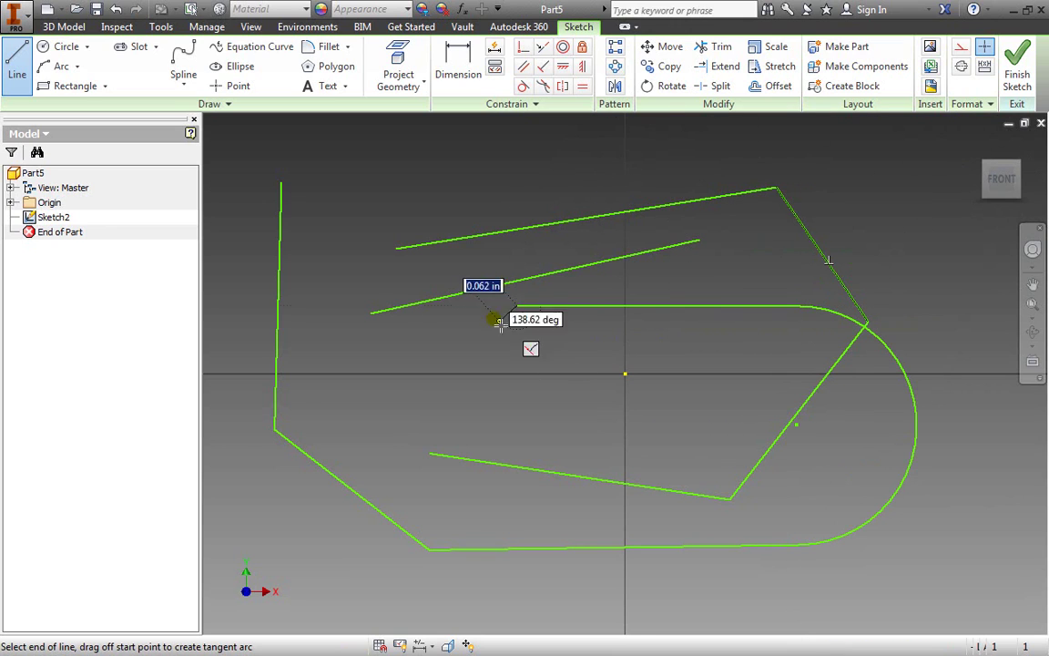
pyautogui.click(371, 423)
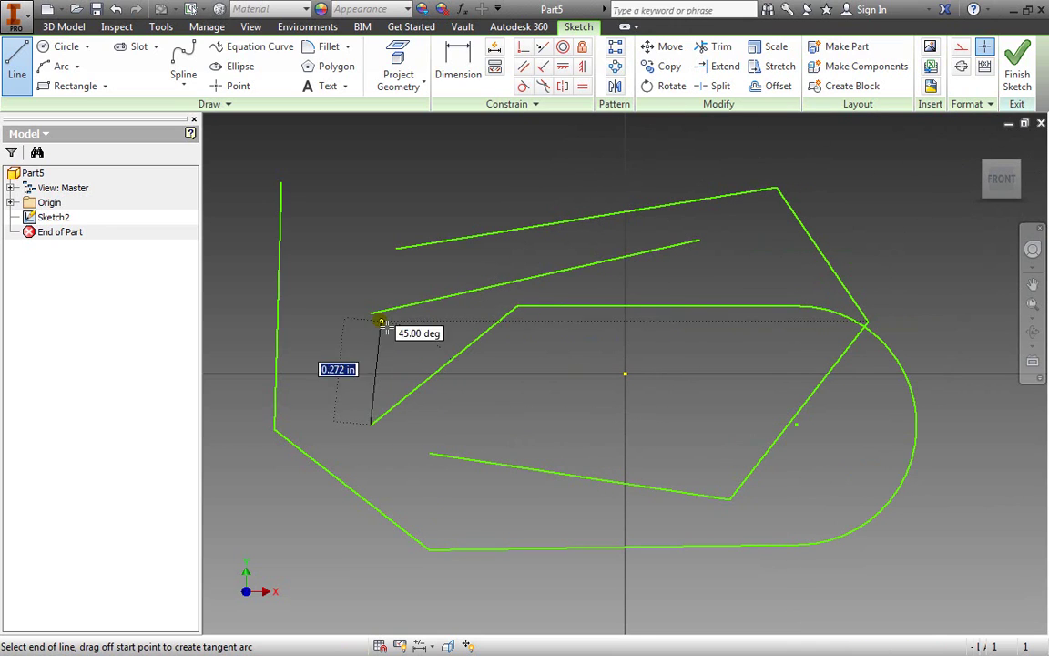
pyautogui.click(387, 185)
pyautogui.rightClick(551, 176)
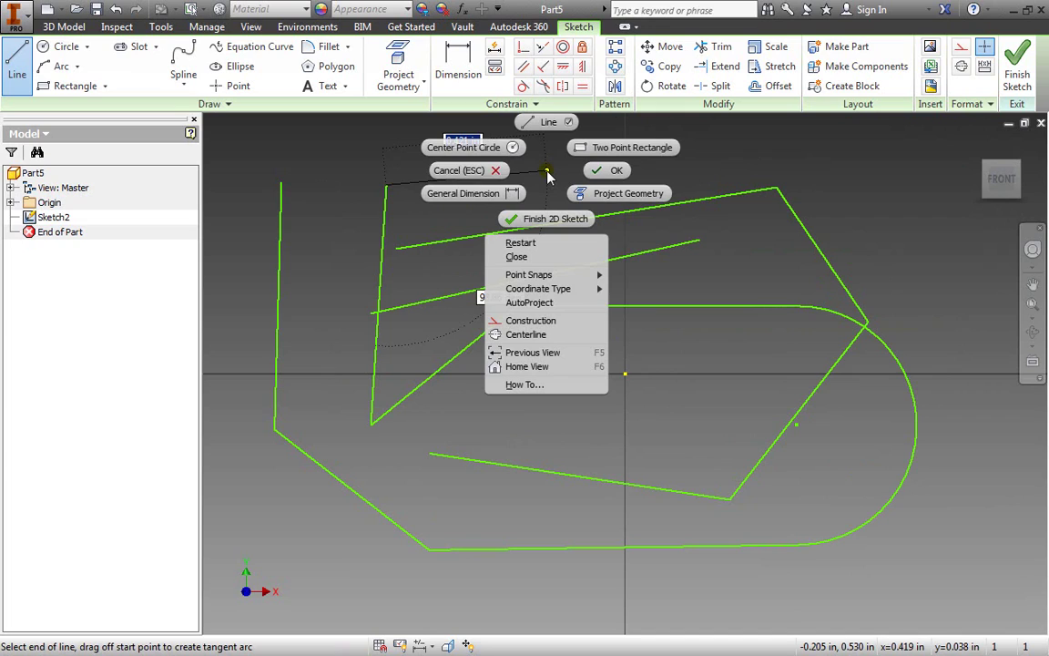
pyautogui.click(469, 171)
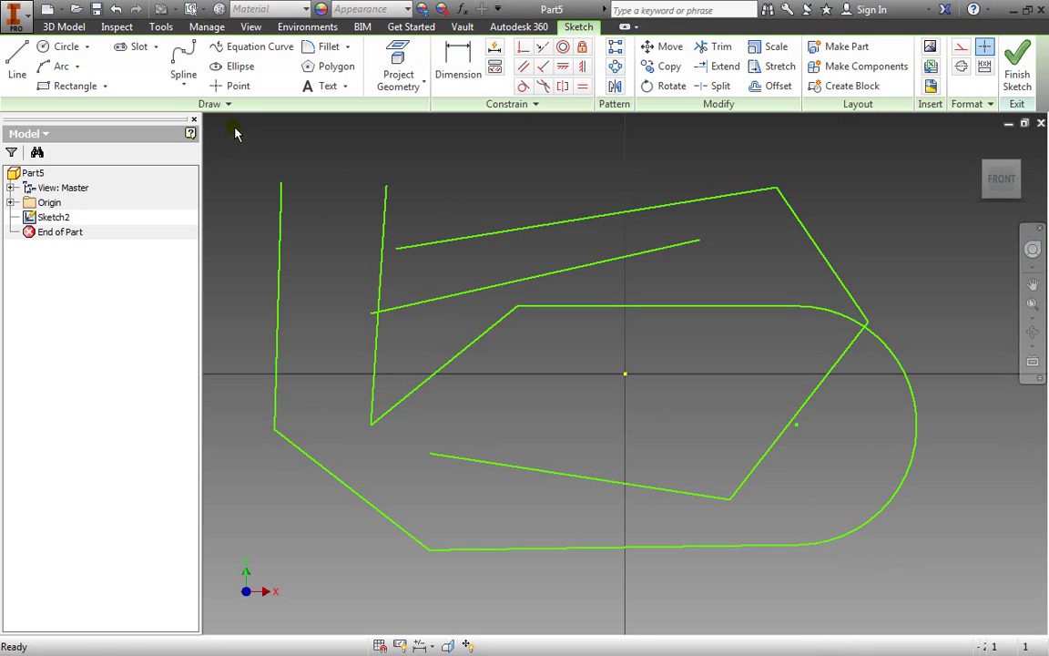
# Delete all the sketched lines and the arc
pyautogui.moveTo(234, 128)
pyautogui.mouseDown()
pyautogui.moveTo(545, 381)
pyautogui.moveTo(729, 489)
pyautogui.moveTo(926, 566)
pyautogui.moveTo(964, 596)
pyautogui.mouseUp()
pyautogui.press('Delete')
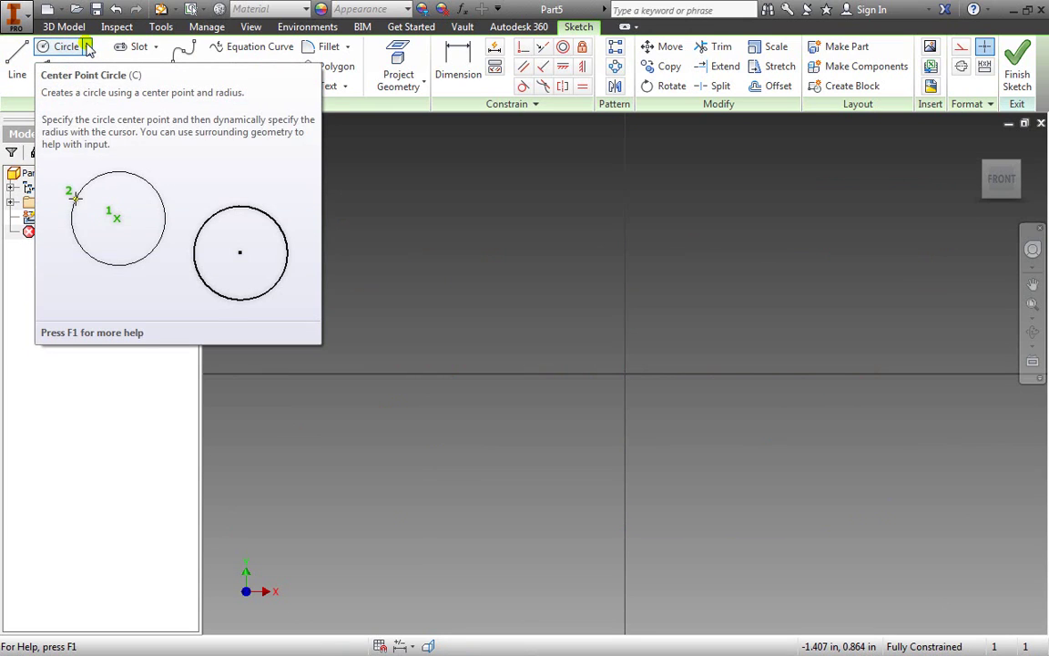
# Sketch two overlapping center-point circles about 0.47 in in diameter, one centred on the origin and one on its left quadrant
pyautogui.click(87, 47)
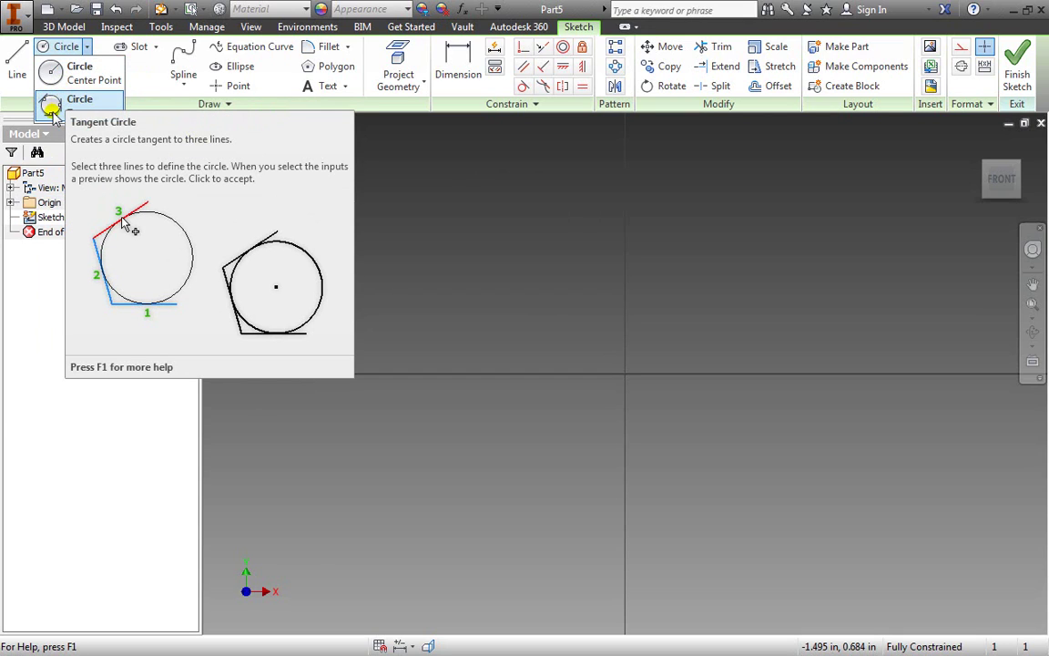
pyautogui.click(83, 75)
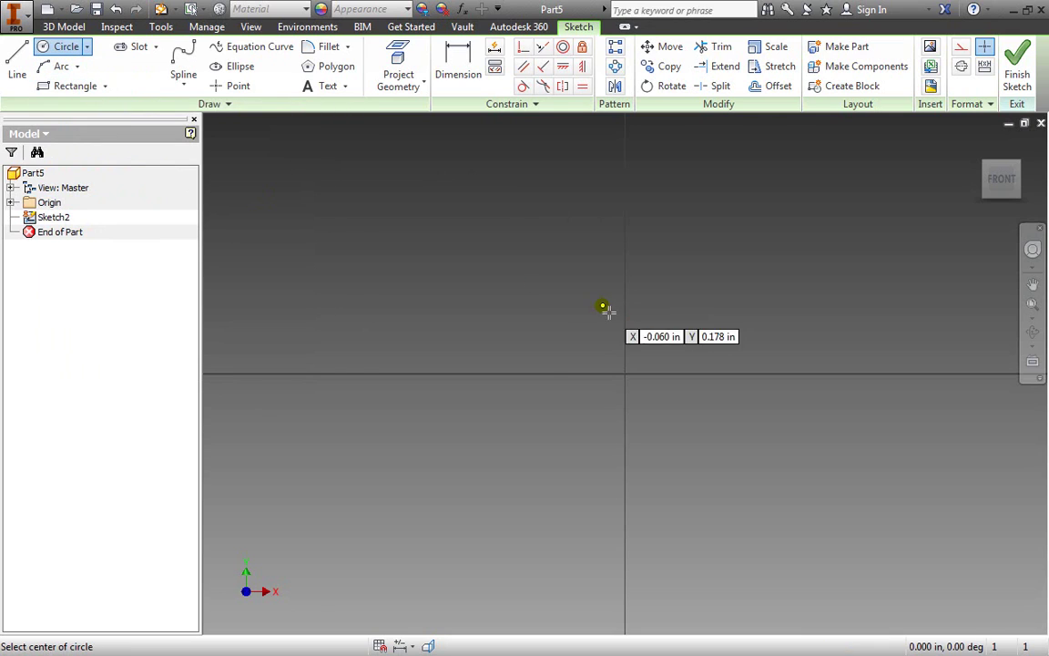
pyautogui.click(626, 375)
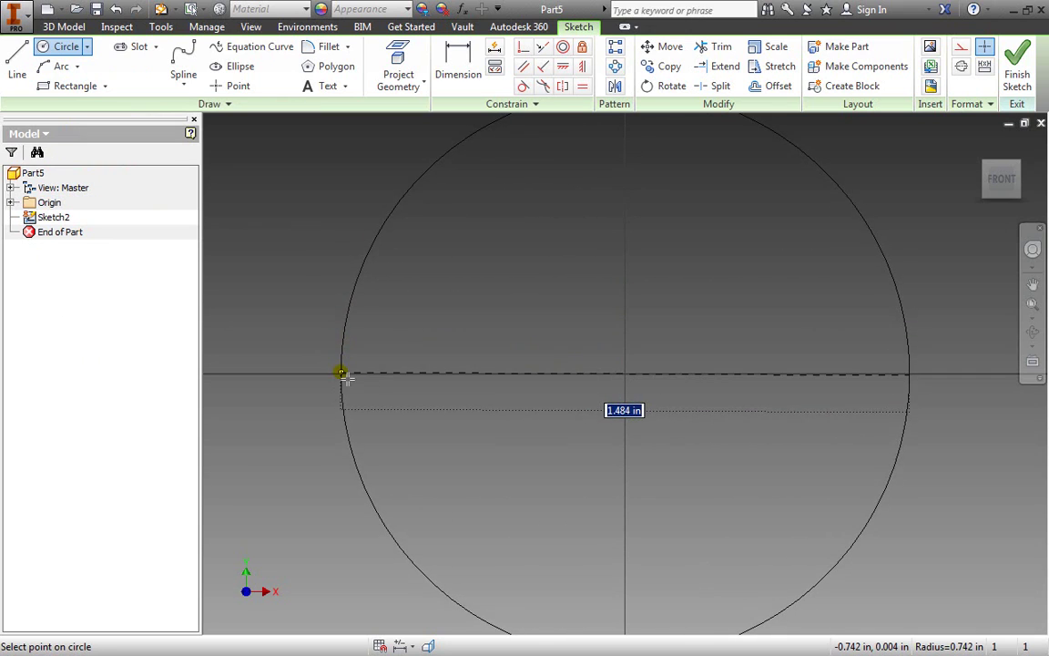
pyautogui.click(538, 374)
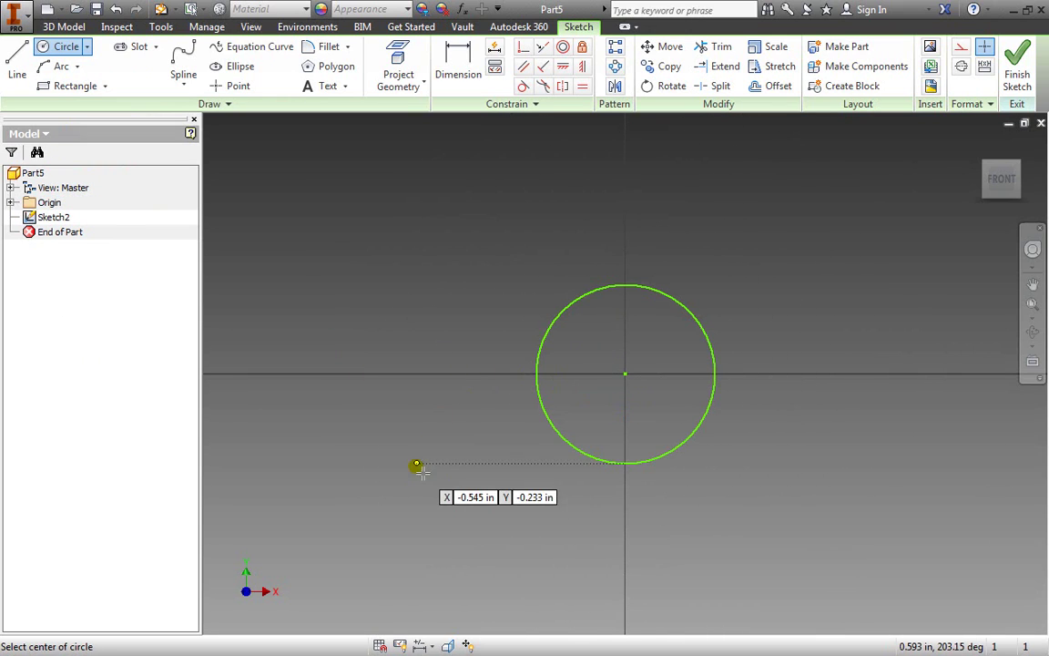
pyautogui.click(536, 375)
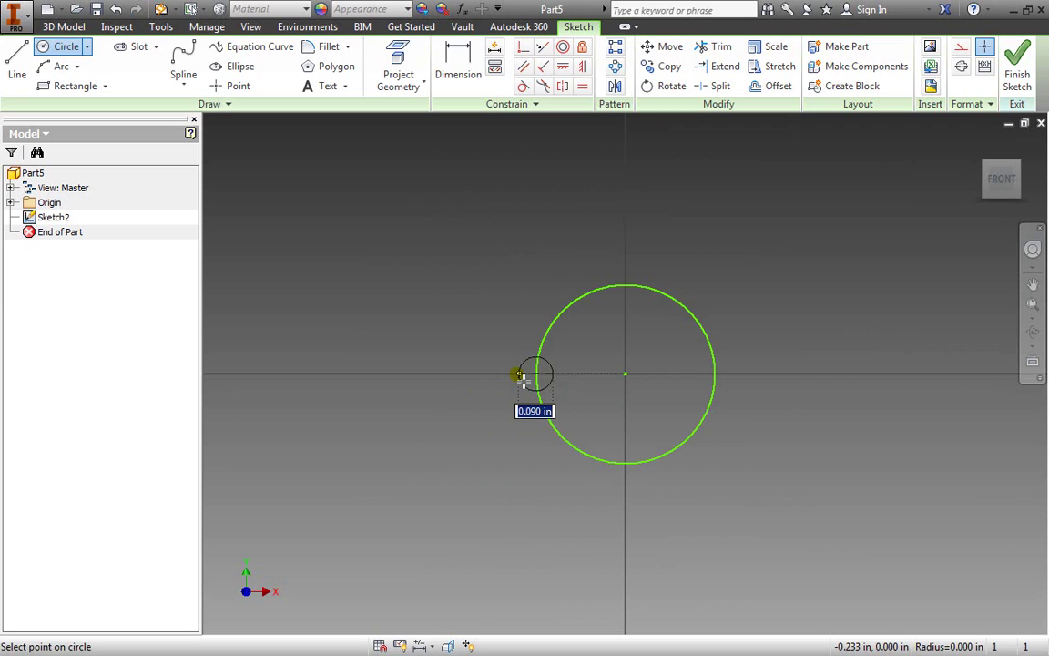
pyautogui.click(445, 374)
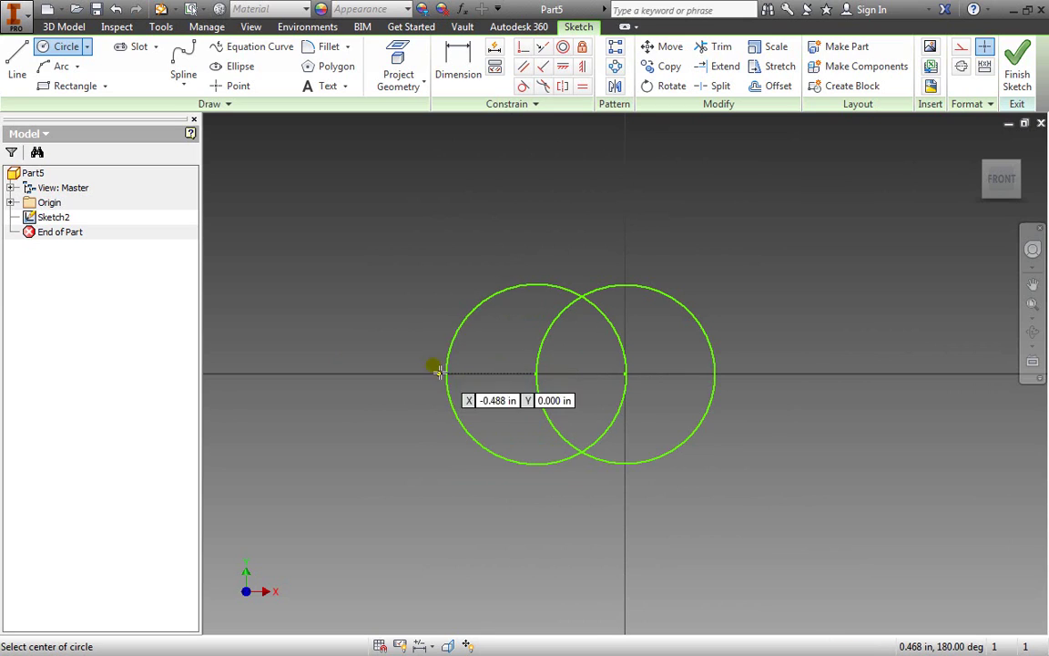
# Sketch two separate center-point circles, about 0.26 in in diameter above left of the overlapping pair and about 0.38 in above right
pyautogui.click(392, 274)
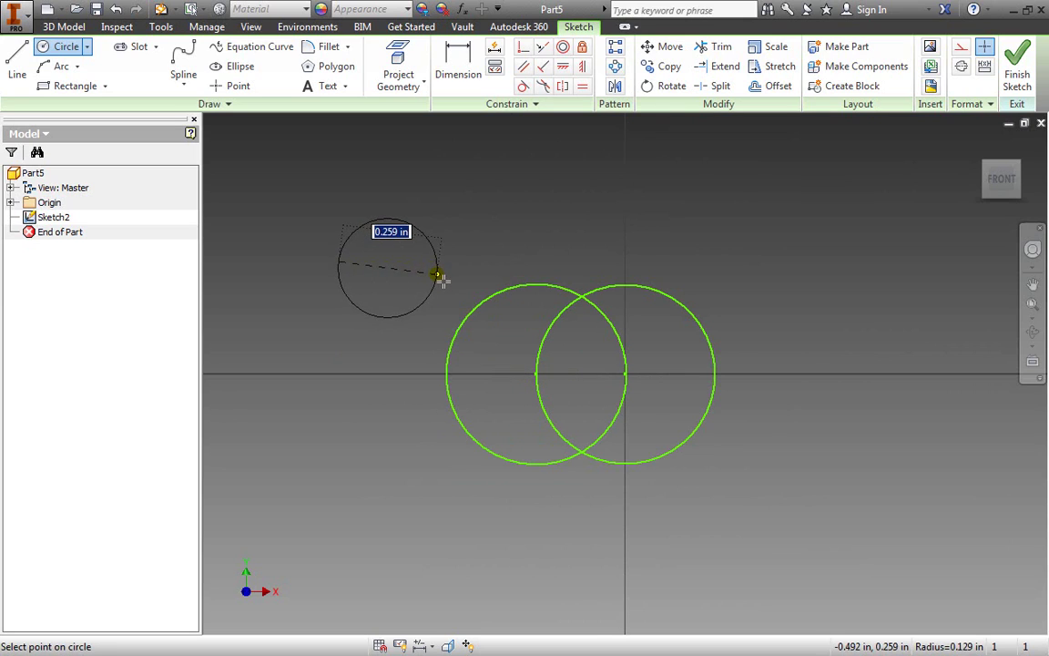
pyautogui.click(437, 273)
pyautogui.click(745, 249)
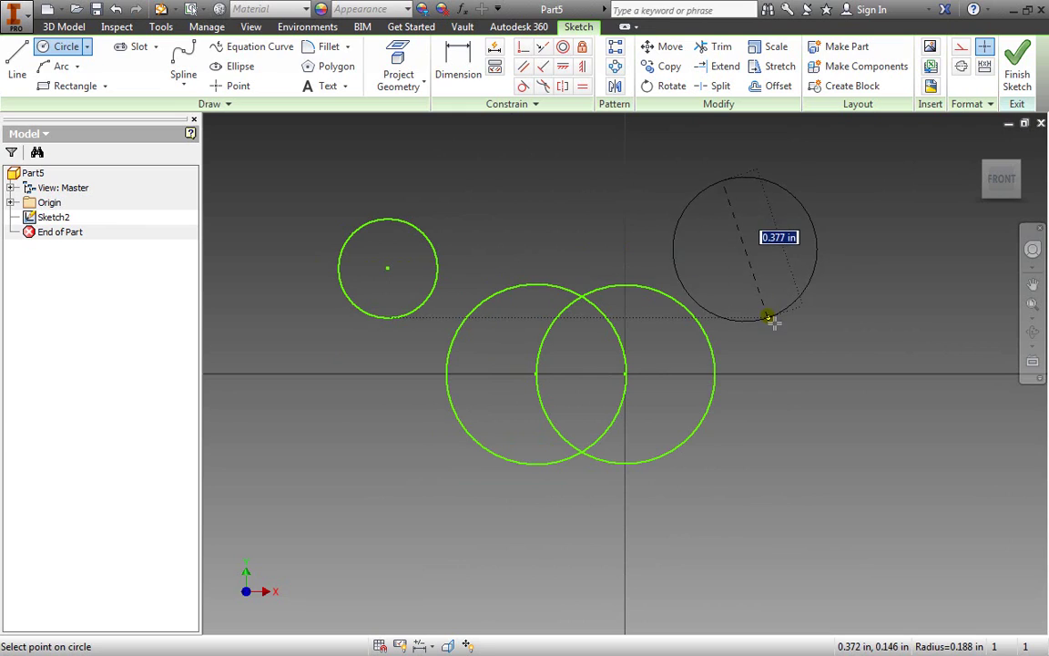
pyautogui.click(770, 318)
pyautogui.press('Escape')
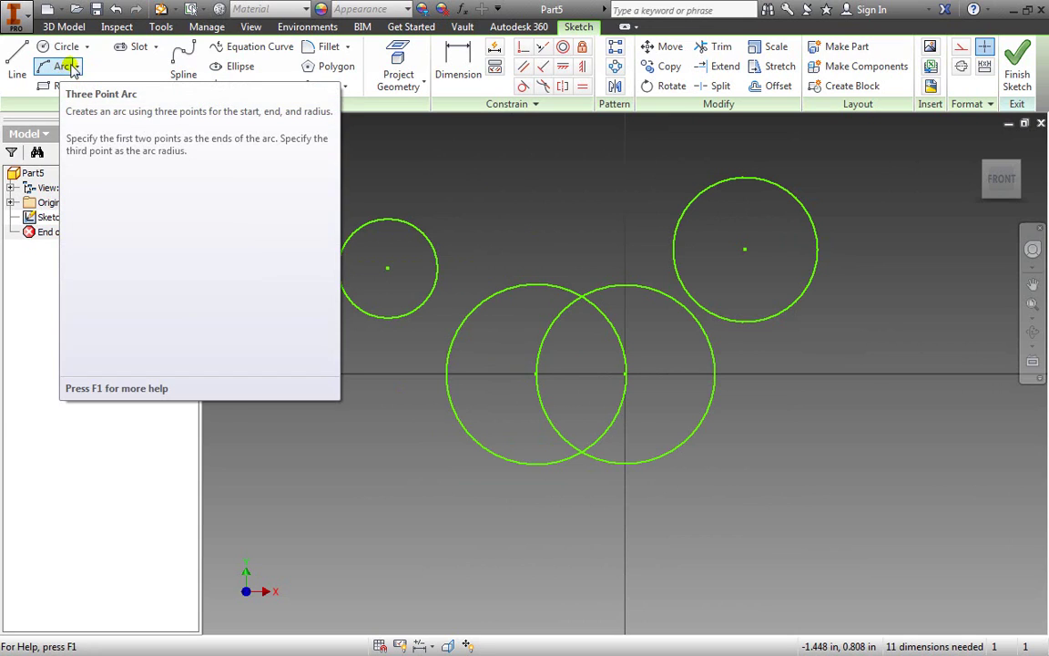
# Sketch a three-point arc with a radius of about 0.37 in over the small upper-left circle
pyautogui.click(77, 69)
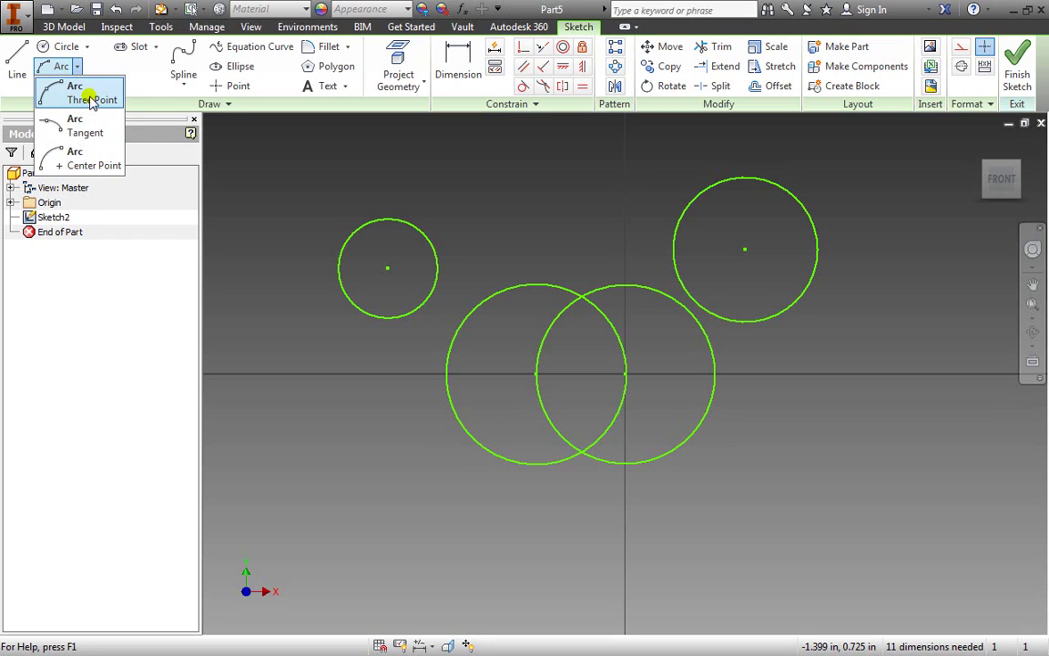
pyautogui.click(92, 99)
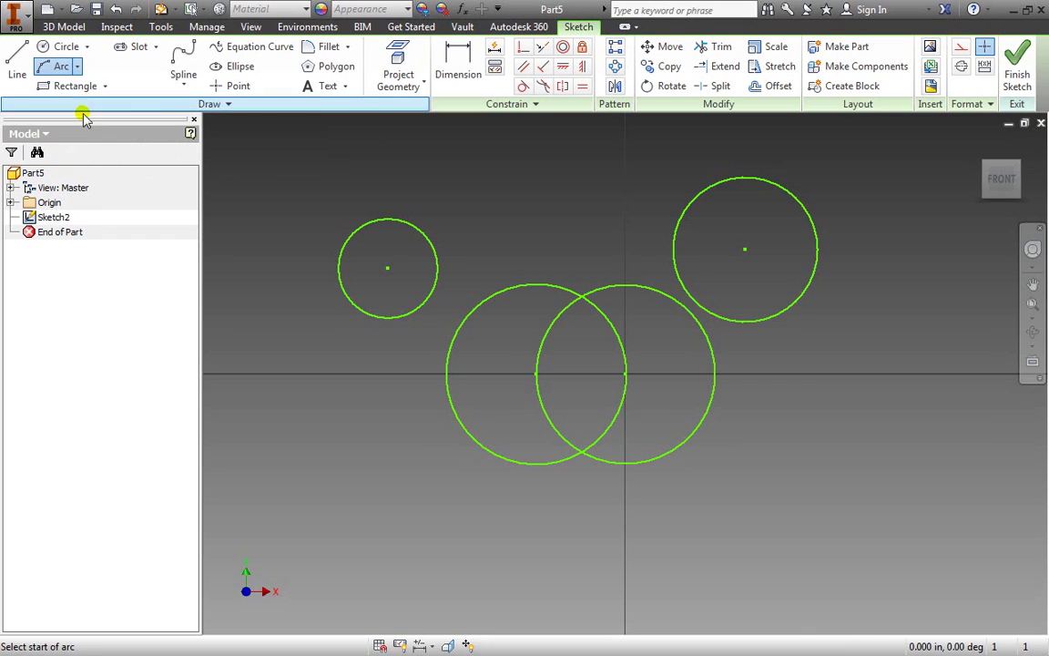
pyautogui.click(280, 302)
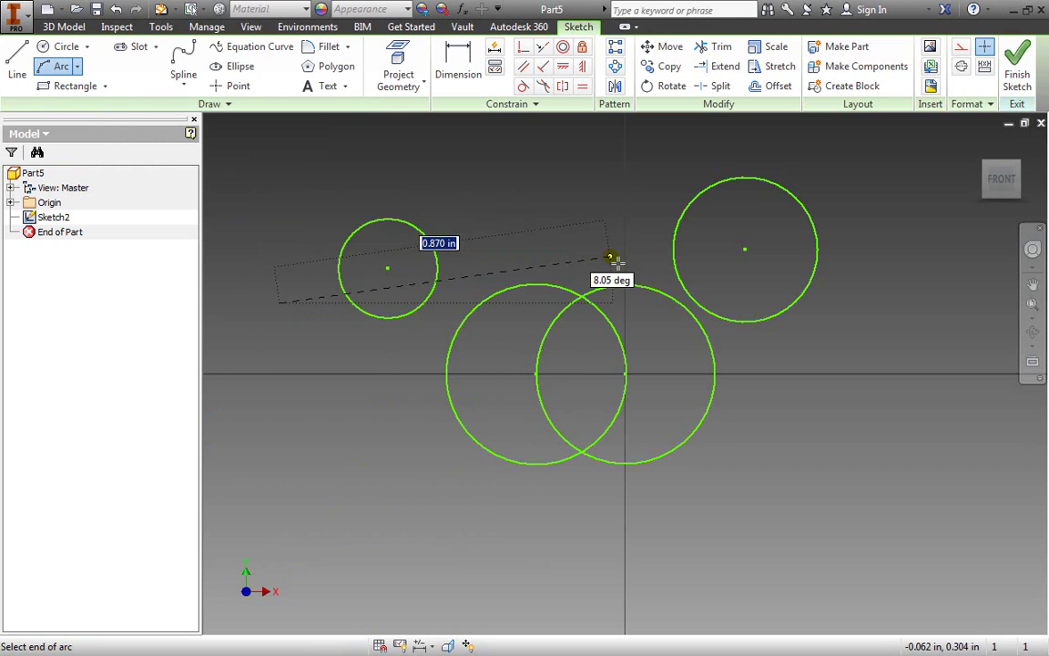
pyautogui.click(551, 251)
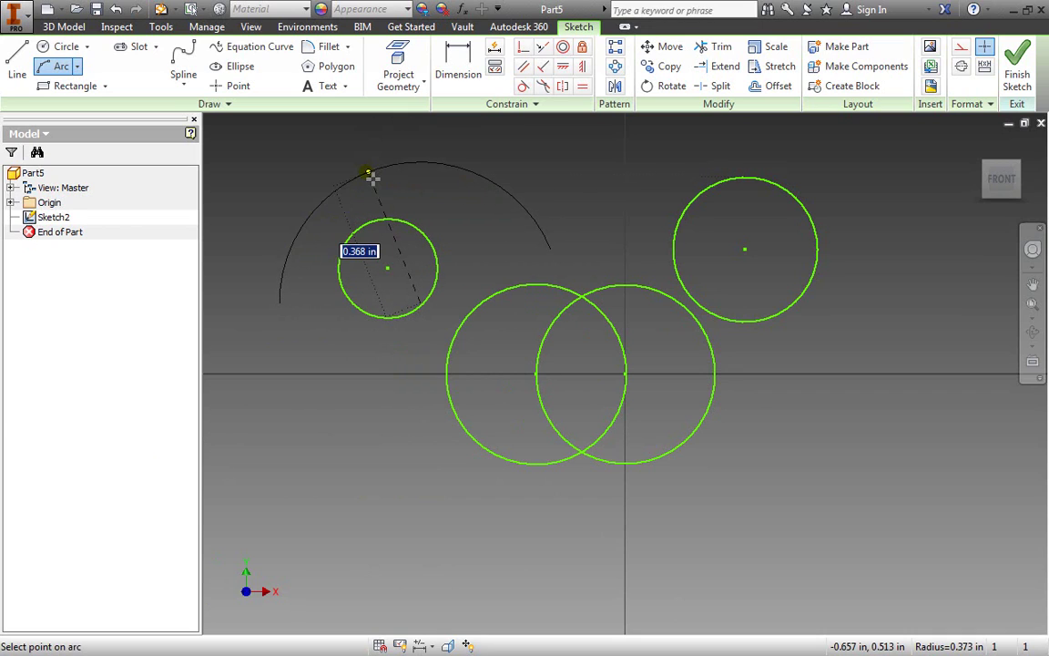
pyautogui.click(368, 174)
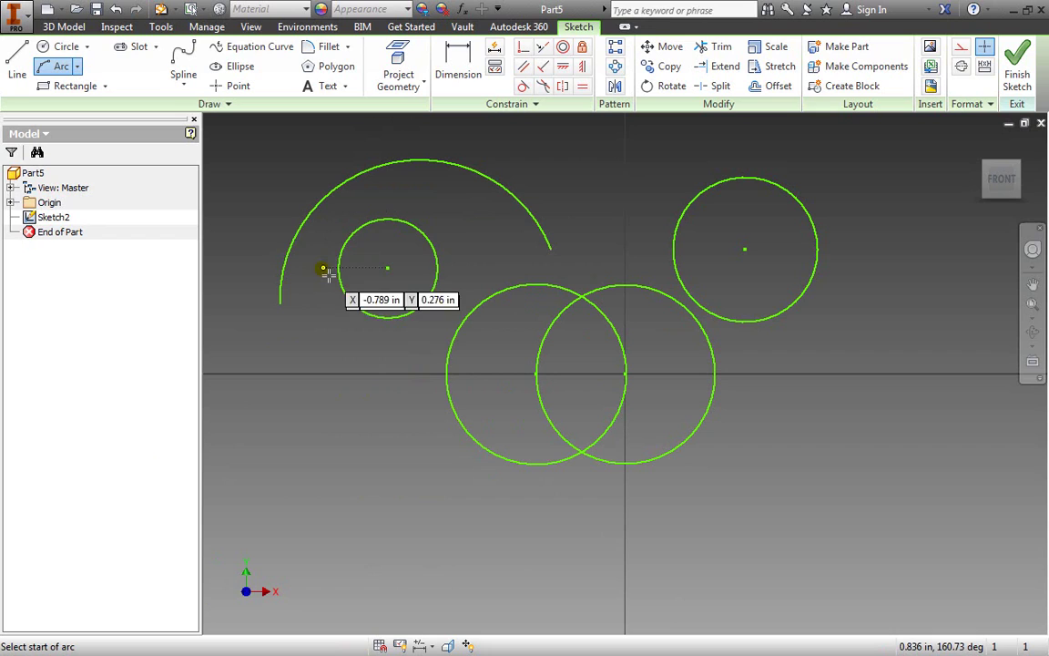
pyautogui.press('Escape')
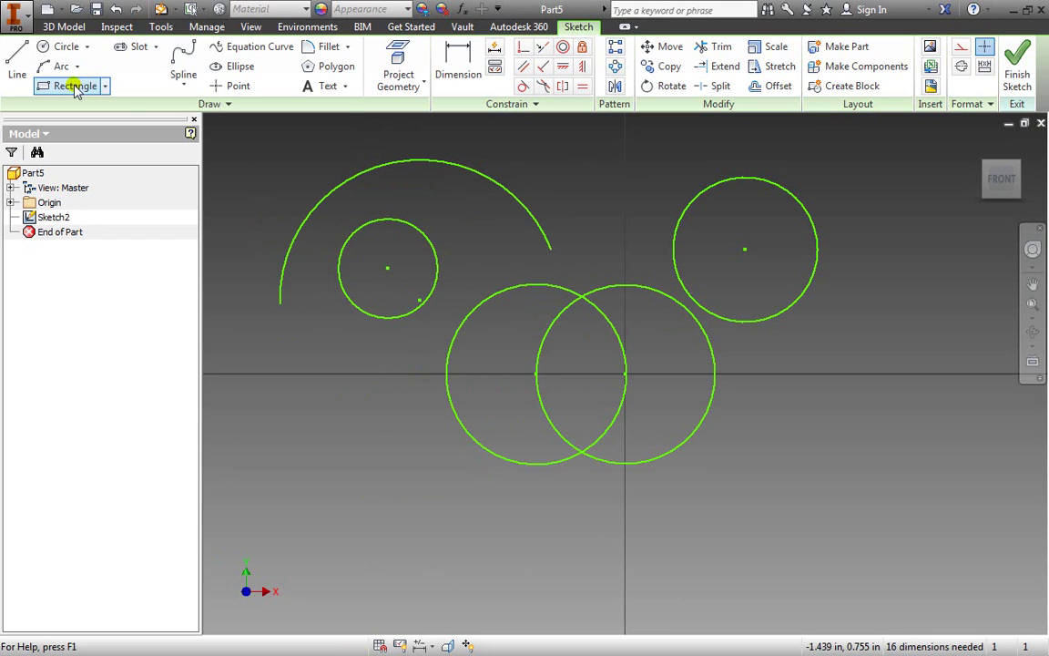
# Sketch two two-point rectangles below the circles, one at the lower left and one about 0.43 by 0.23 in at the lower right
pyautogui.click(105, 86)
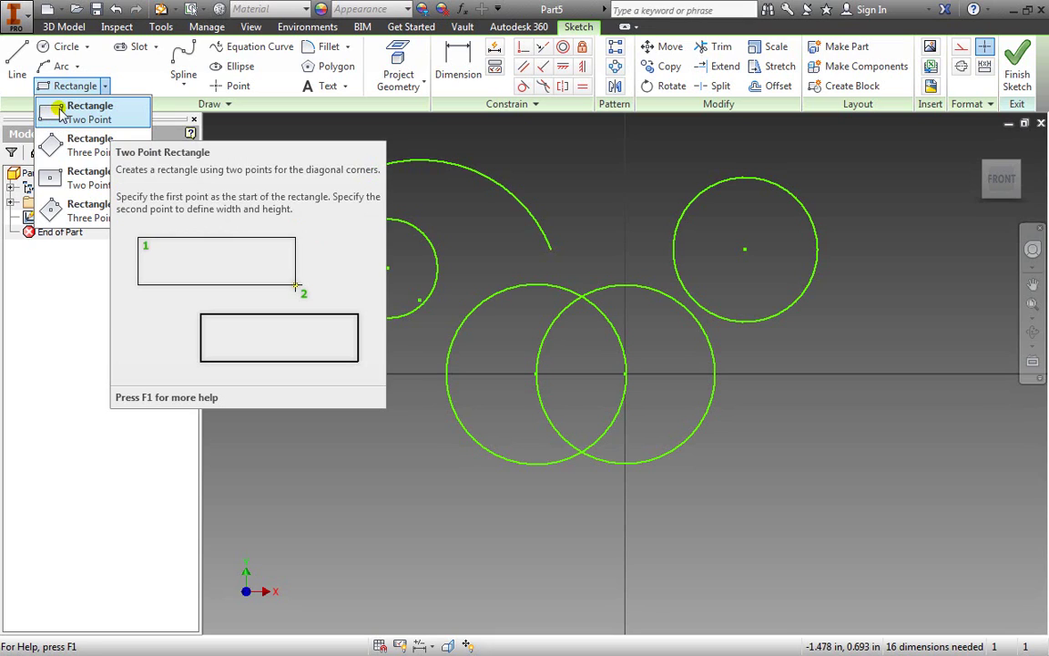
pyautogui.click(62, 111)
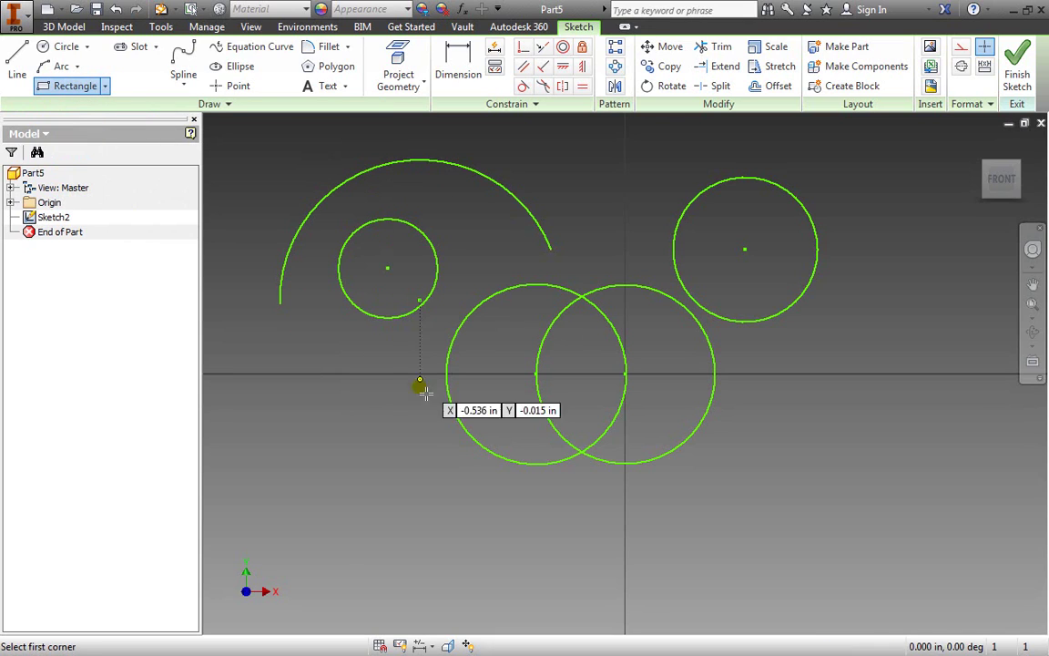
pyautogui.click(267, 543)
pyautogui.click(407, 464)
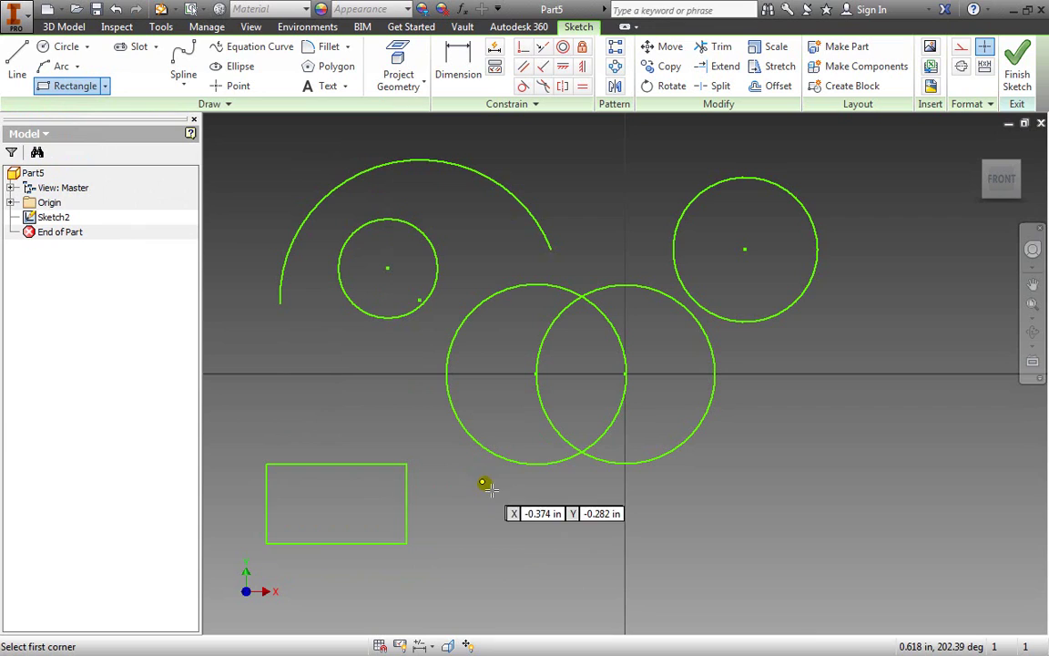
pyautogui.click(780, 550)
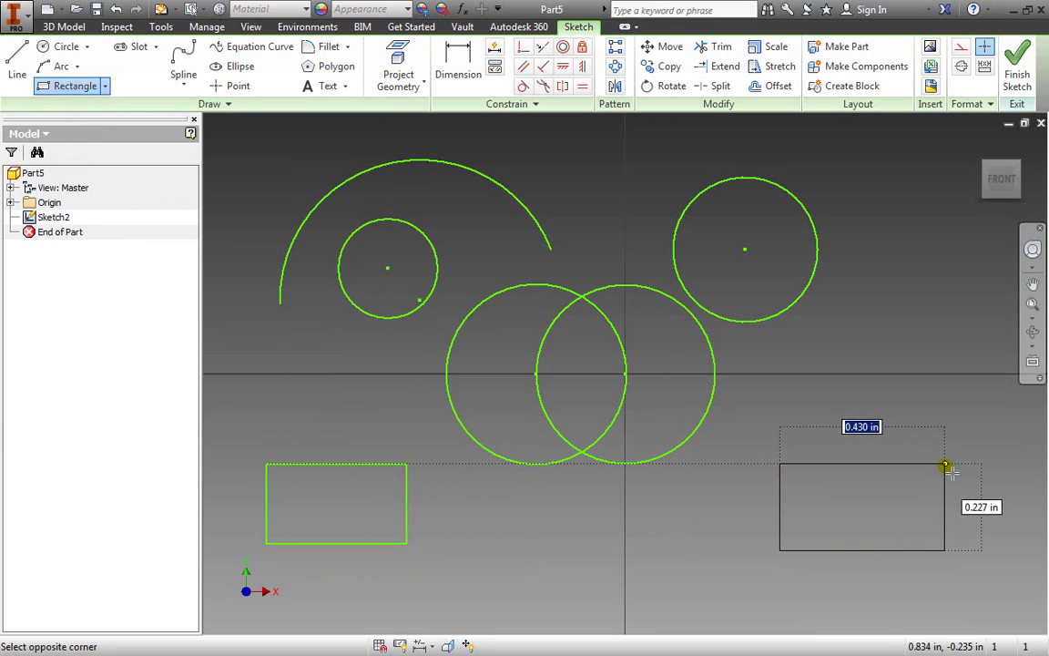
pyautogui.click(946, 465)
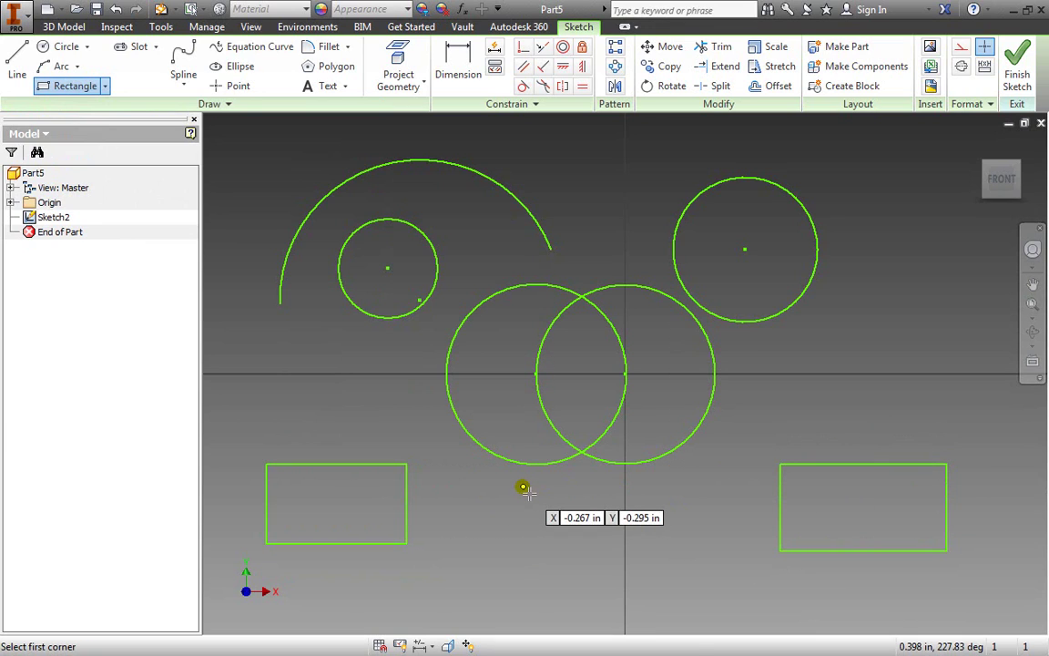
pyautogui.press('Escape')
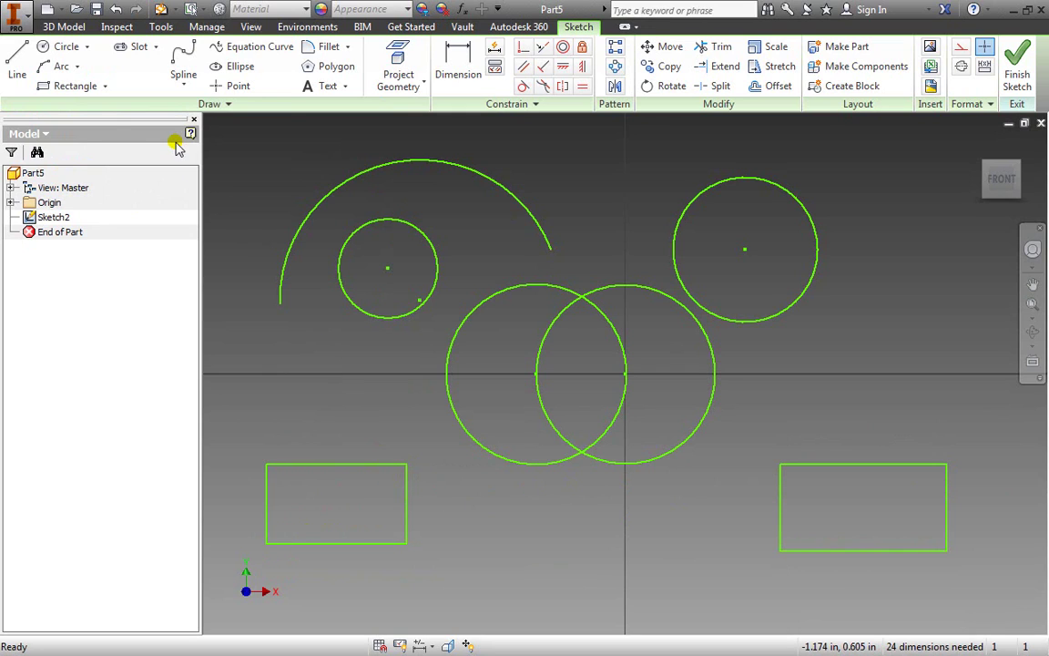
# Sketch a tilted three-point rectangle starting from the upper-left corner of the lower-left rectangle
pyautogui.click(105, 85)
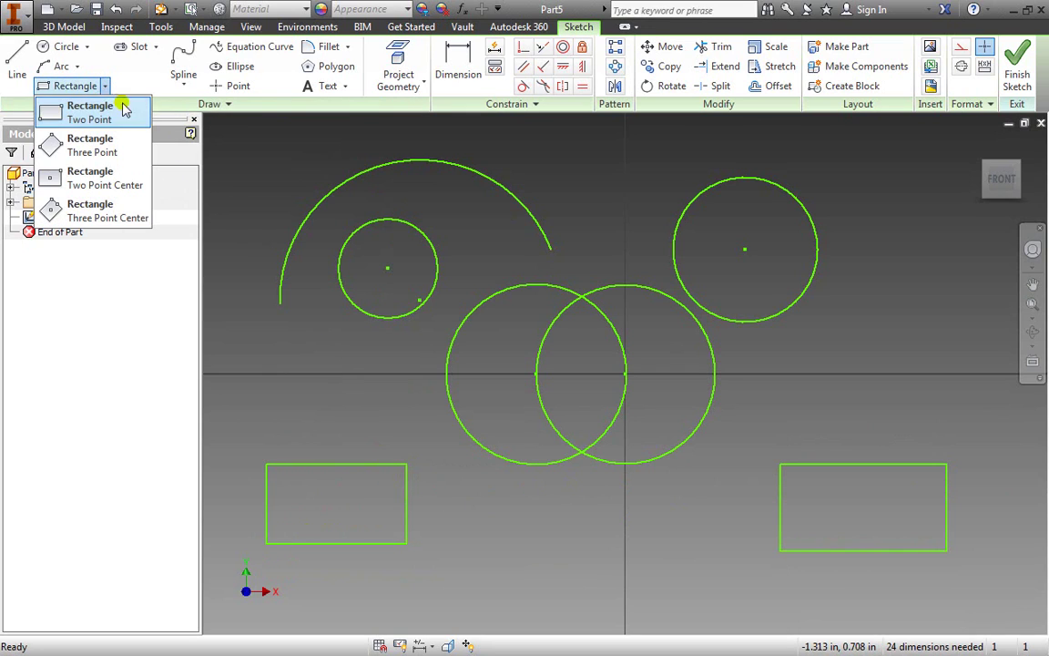
pyautogui.click(80, 146)
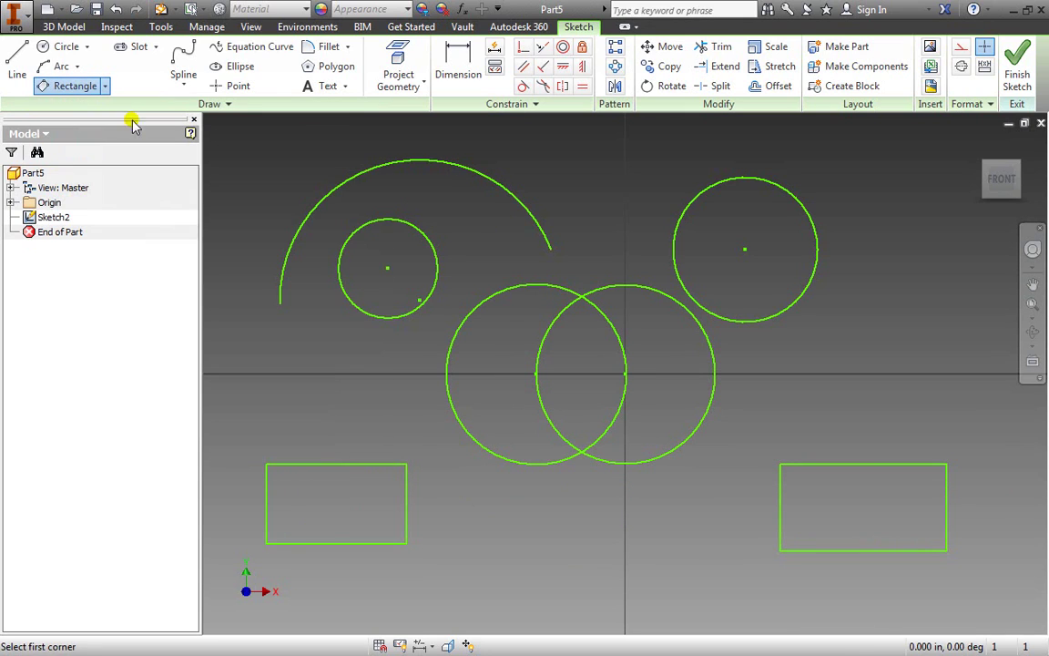
pyautogui.click(267, 464)
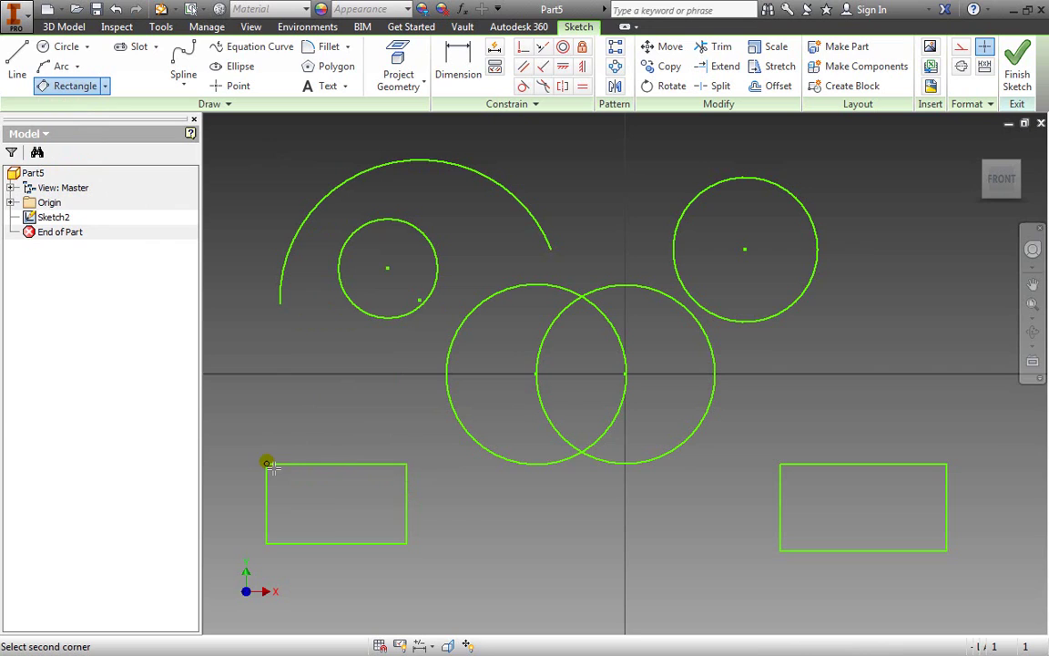
pyautogui.click(377, 364)
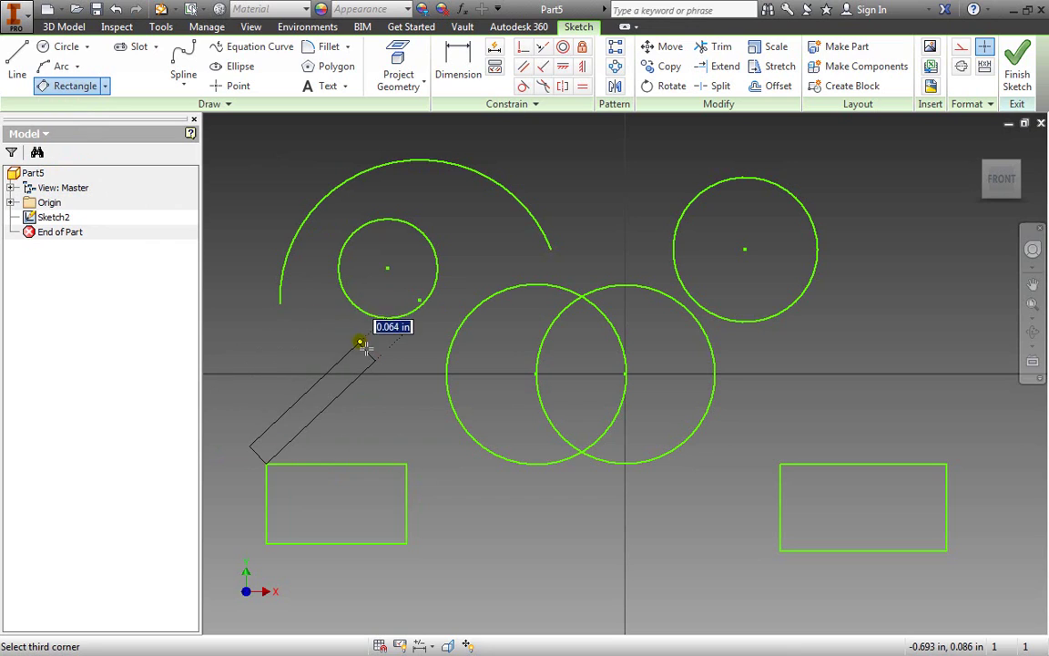
pyautogui.click(318, 307)
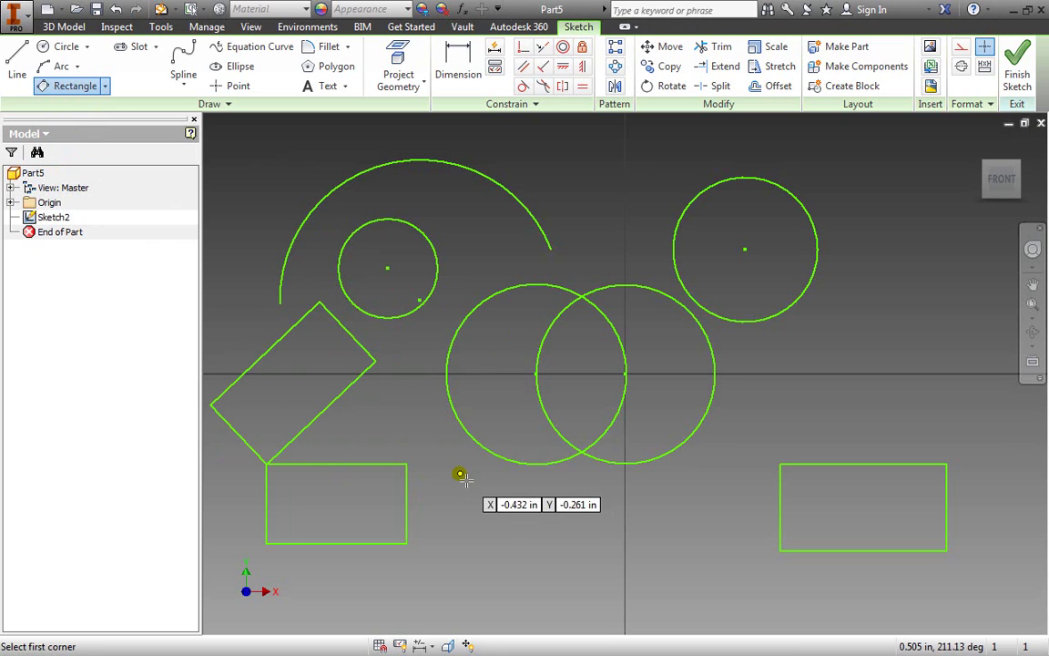
# Sketch a second three-point rectangle above the lower-right one, about 0.41 by 0.24 in and tilted about 45 degrees
pyautogui.click(800, 435)
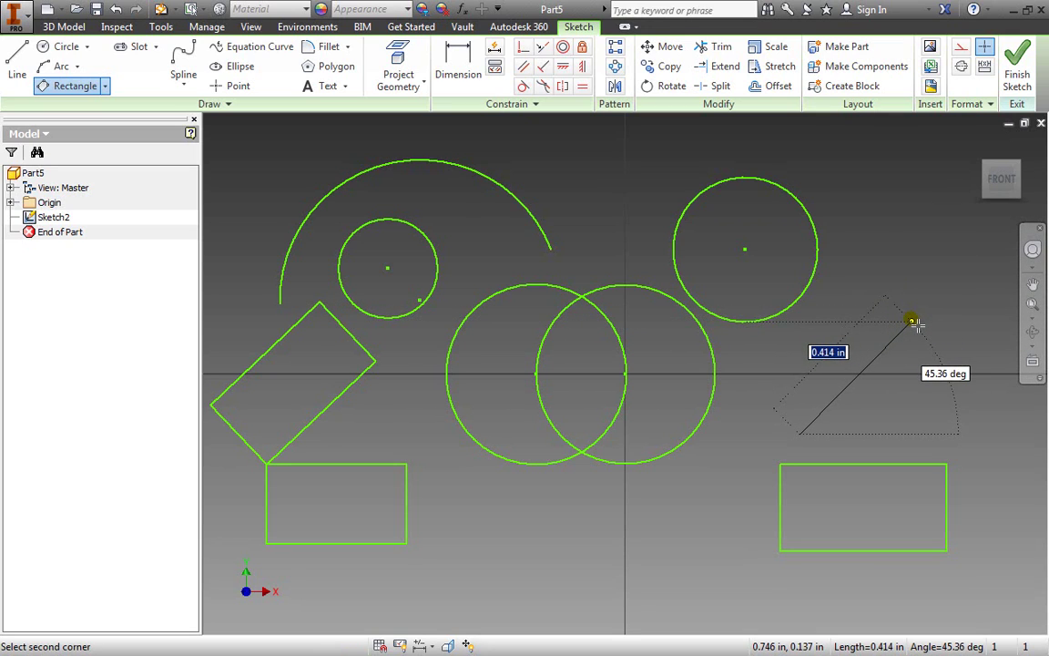
pyautogui.click(913, 322)
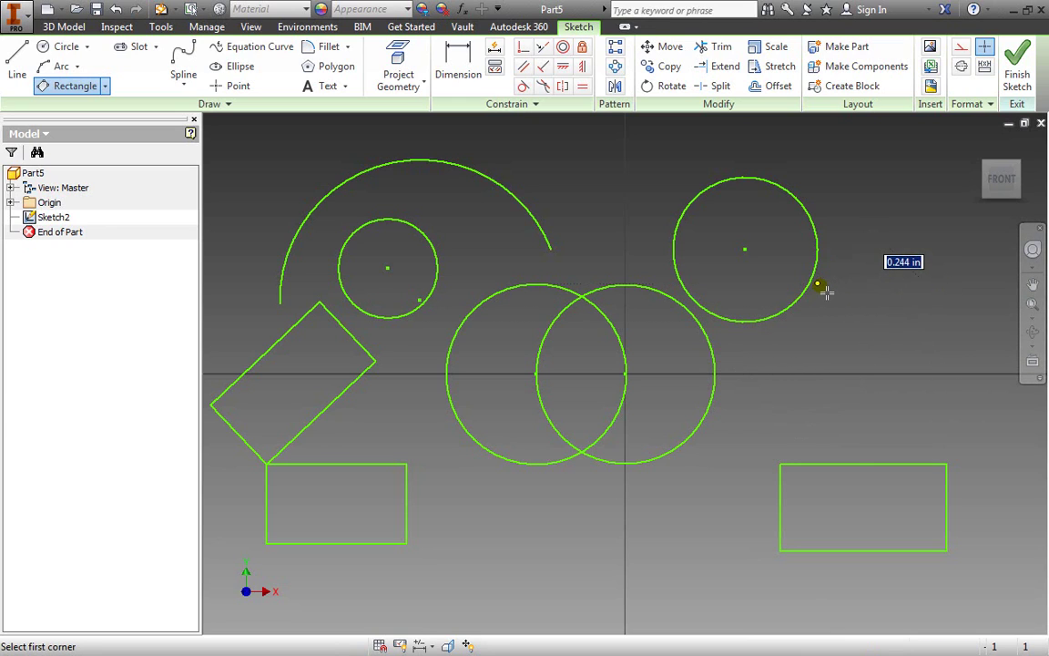
pyautogui.click(834, 432)
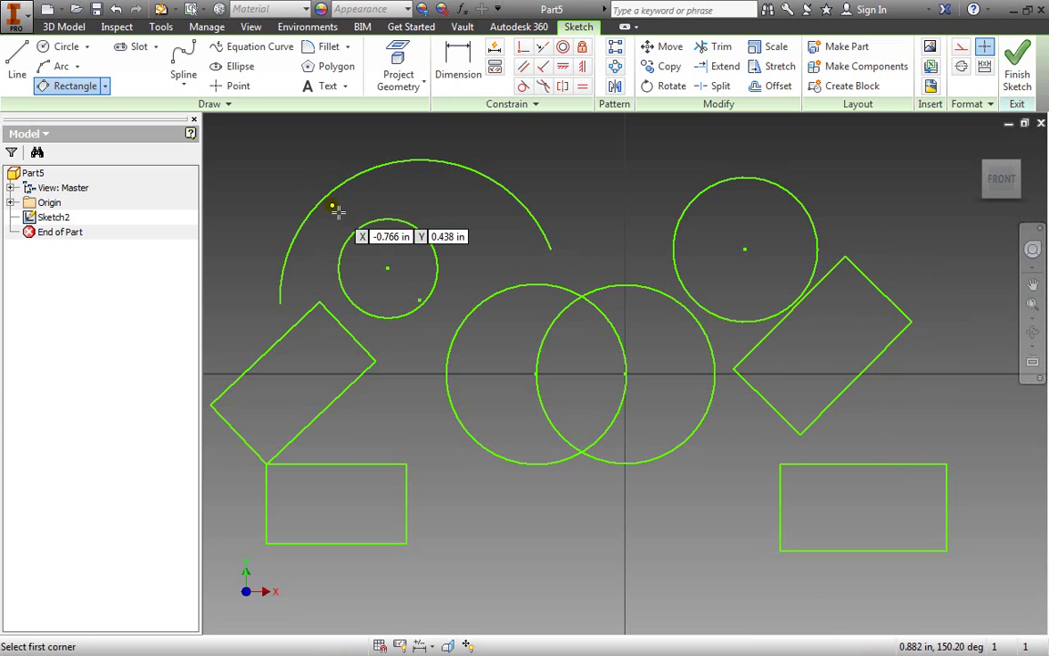
pyautogui.press('Escape')
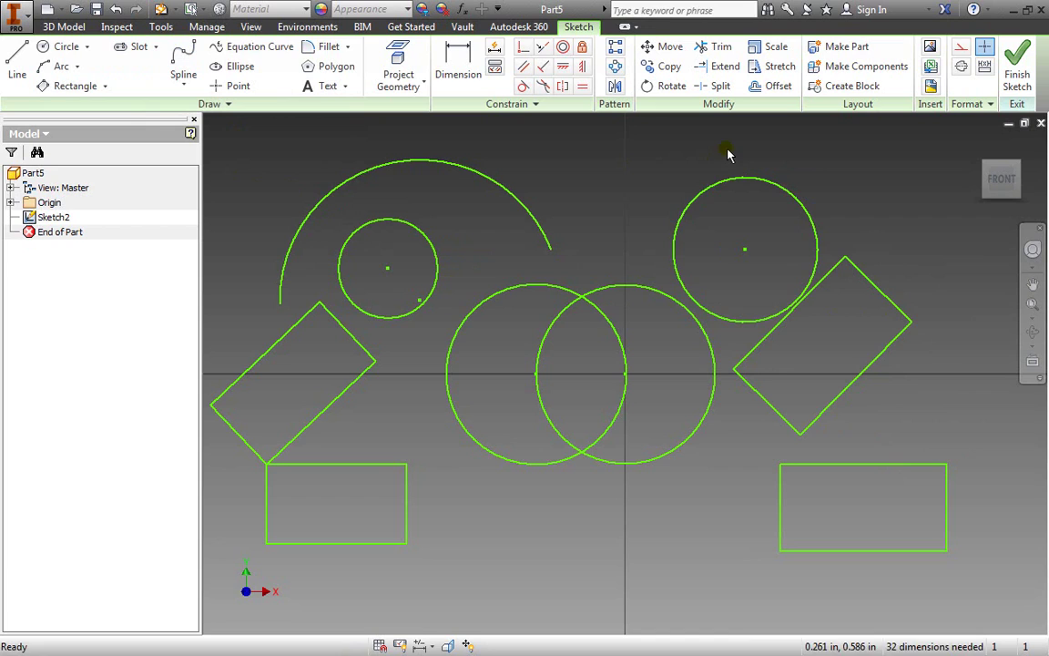
# Delete all the circles and the arc, keeping the four rectangles
pyautogui.moveTo(727, 148); pyautogui.dragTo(443, 516)
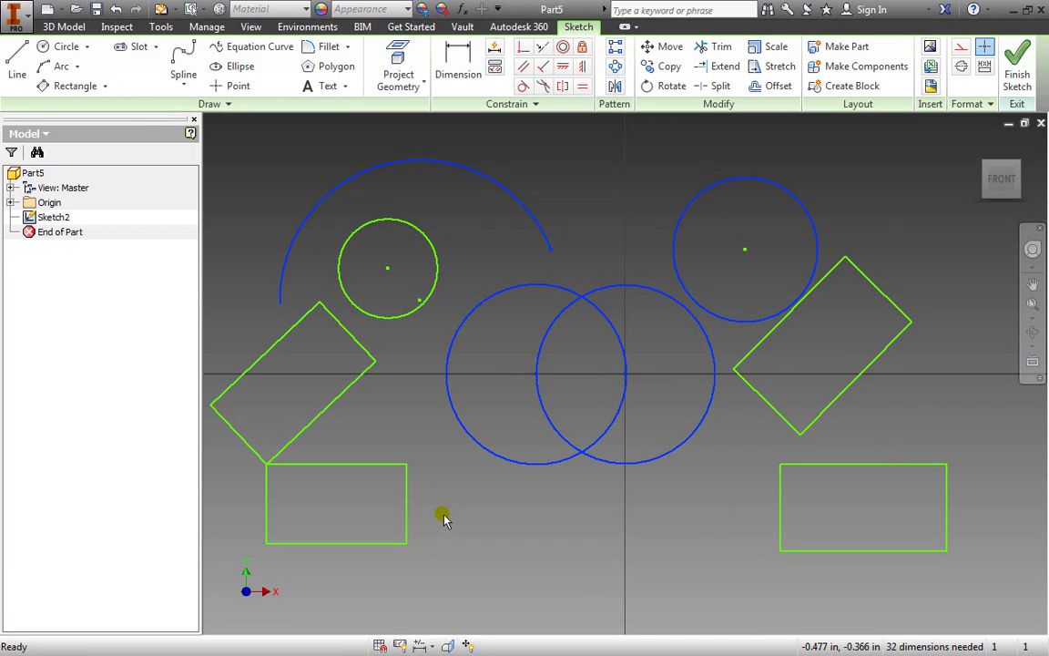
pyautogui.press('Delete')
pyautogui.moveTo(540, 271); pyautogui.dragTo(338, 205)
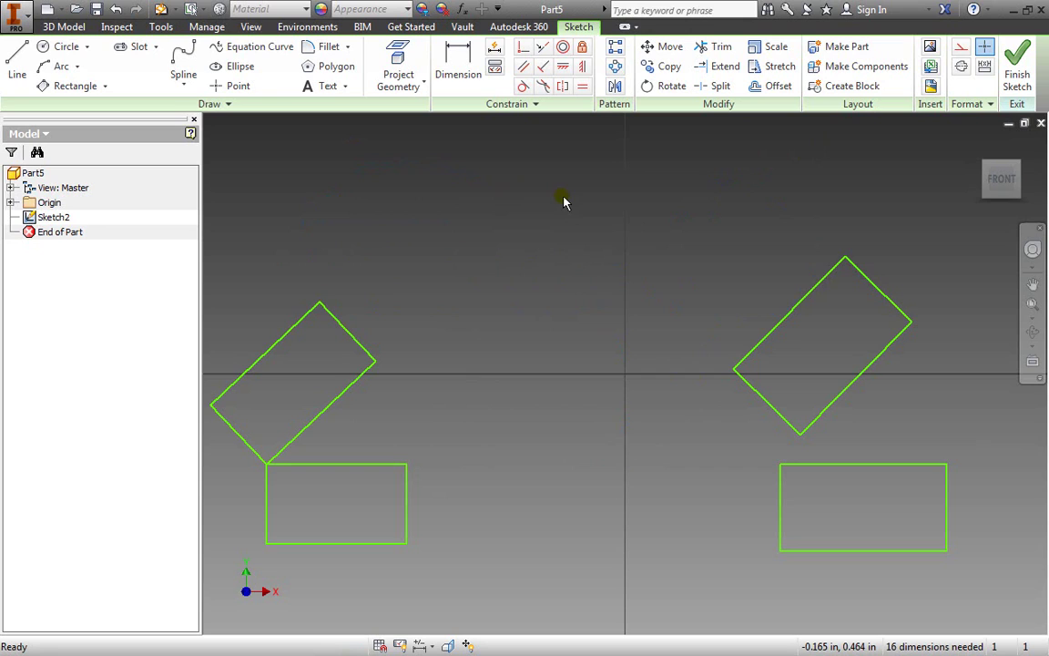
# Sketch a horizontal center-to-center slot about 0.38 in wide above and between the two tilted rectangles
pyautogui.moveTo(574, 208); pyautogui.dragTo(578, 364, button='middle')
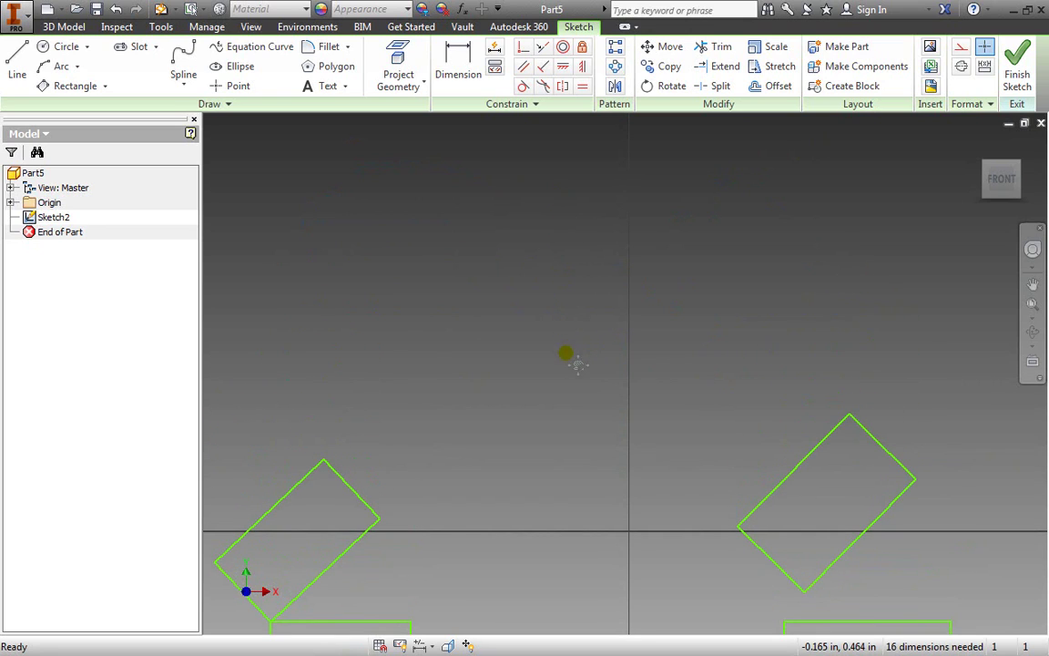
pyautogui.click(139, 51)
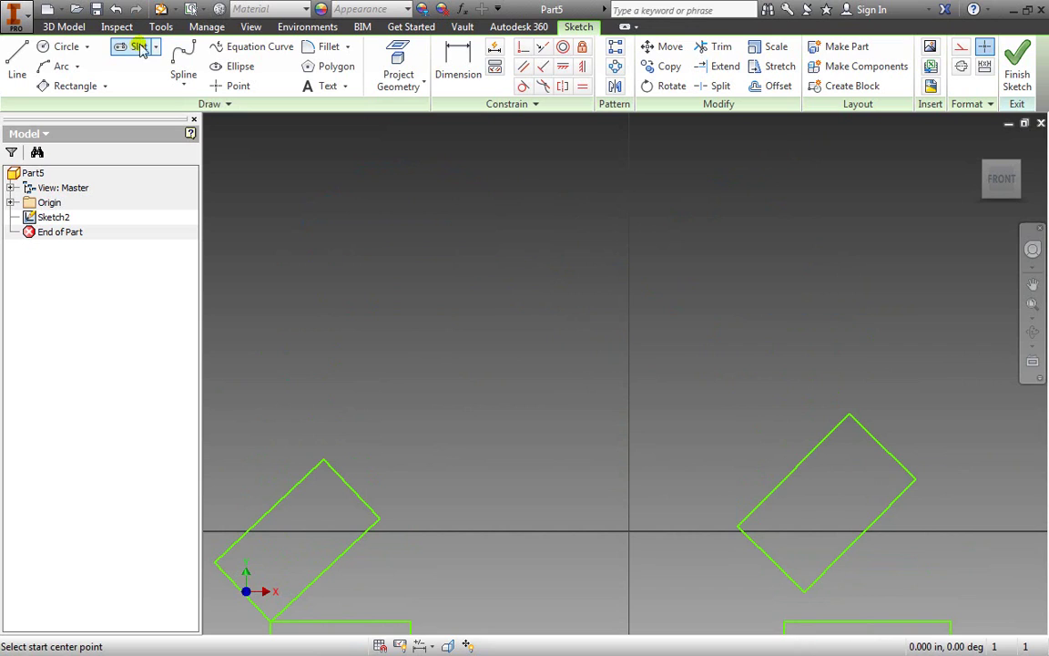
pyautogui.click(156, 48)
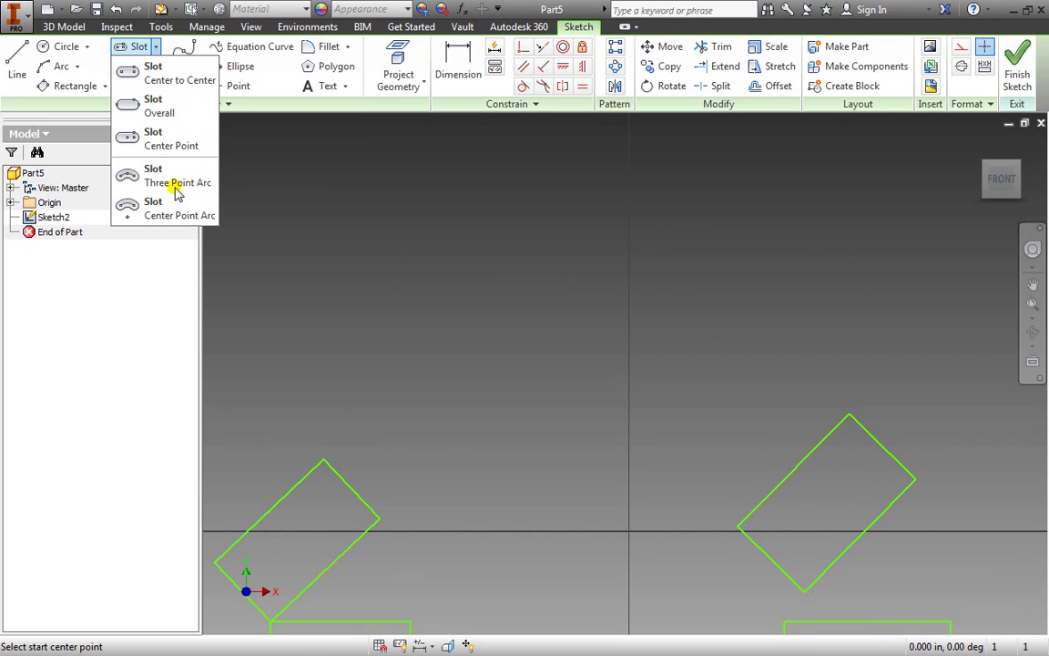
pyautogui.click(172, 82)
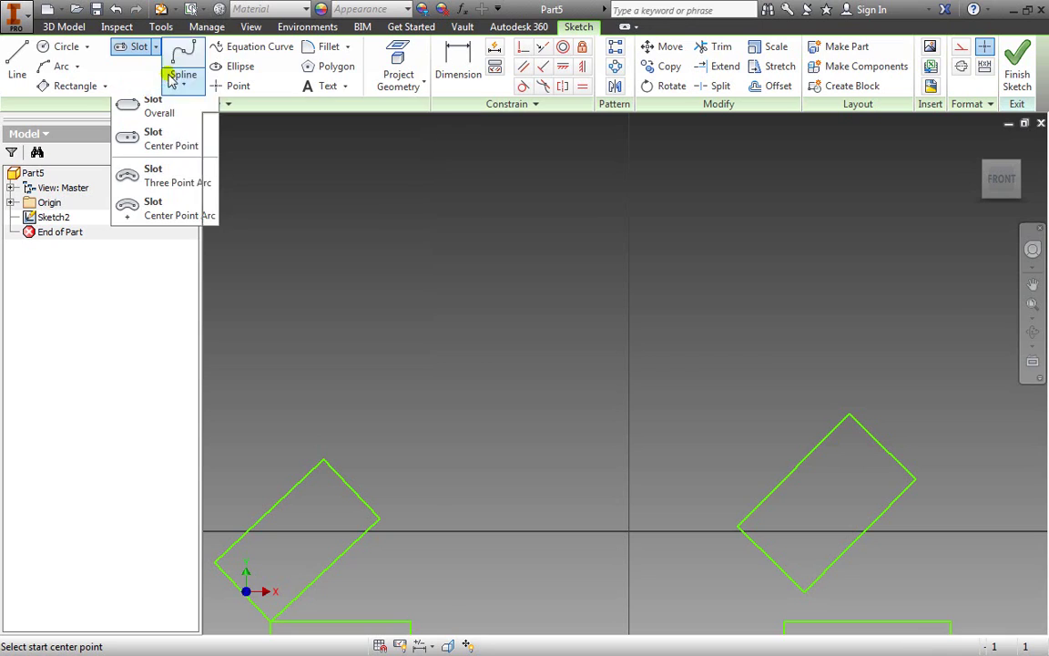
pyautogui.click(403, 277)
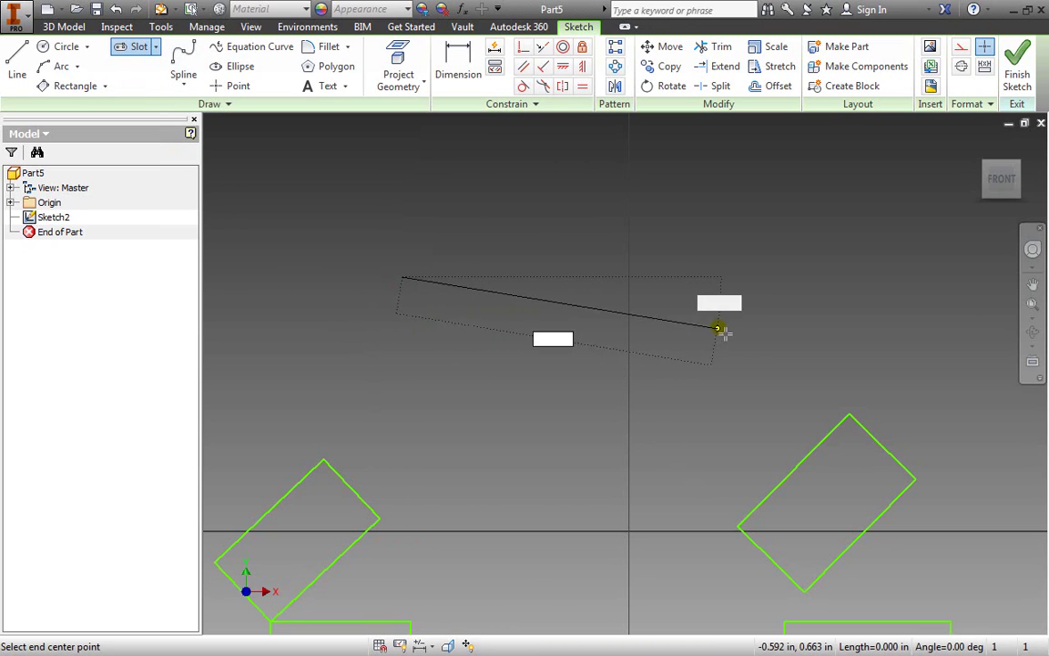
pyautogui.click(738, 277)
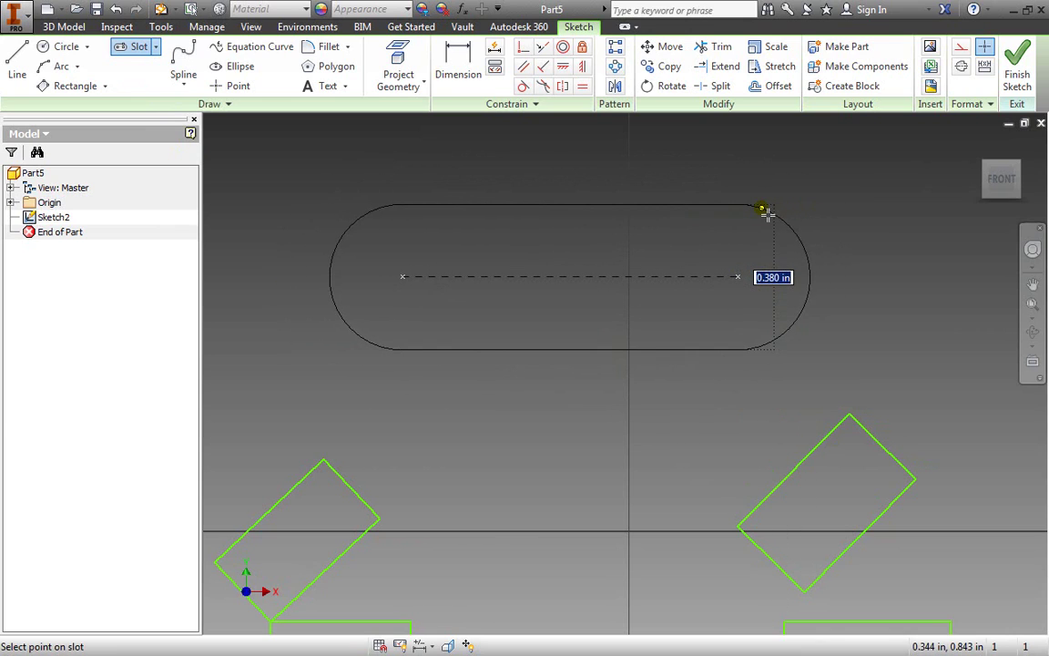
pyautogui.click(767, 211)
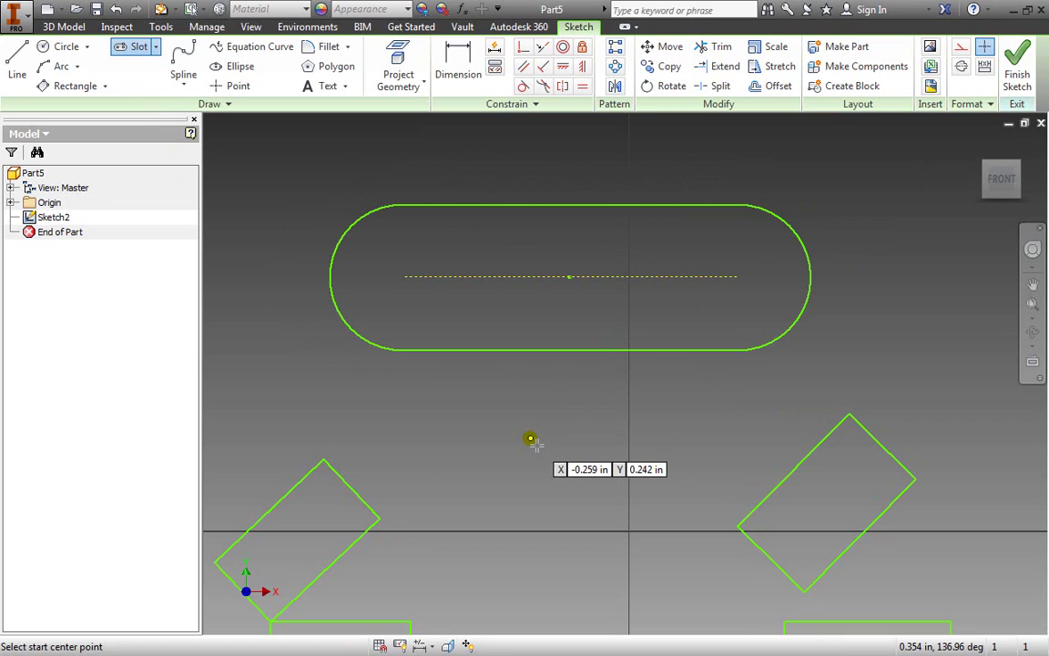
pyautogui.press('Escape')
# Try window and crossing selections over the slot and the area between the rectangles, clearing each selection
pyautogui.moveTo(566, 508); pyautogui.dragTo(558, 445, button='middle')
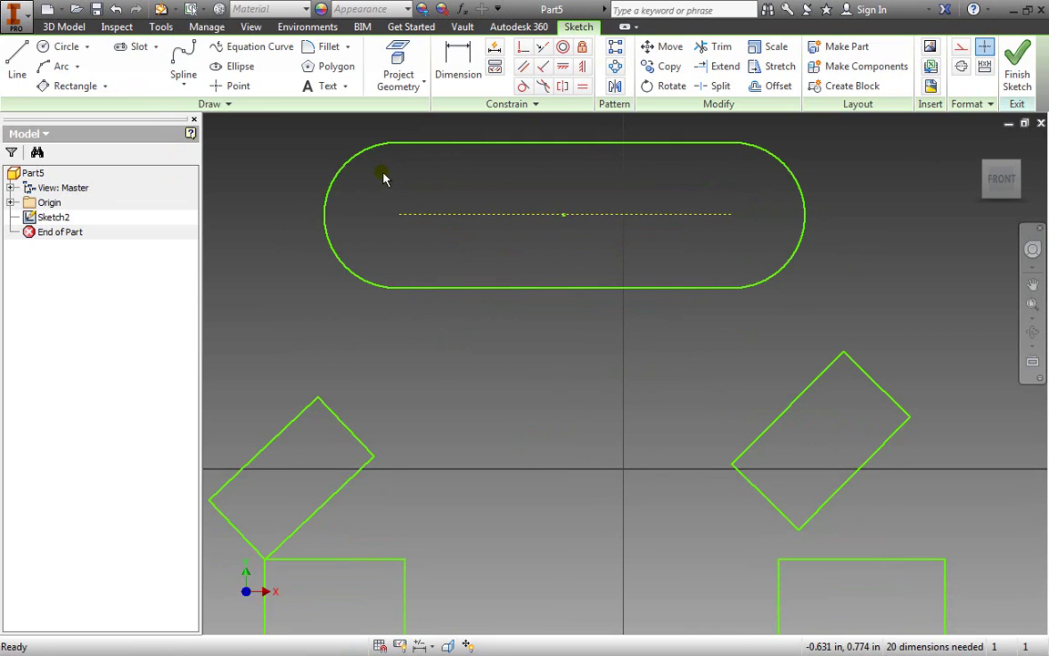
pyautogui.moveTo(382, 173); pyautogui.dragTo(734, 495)
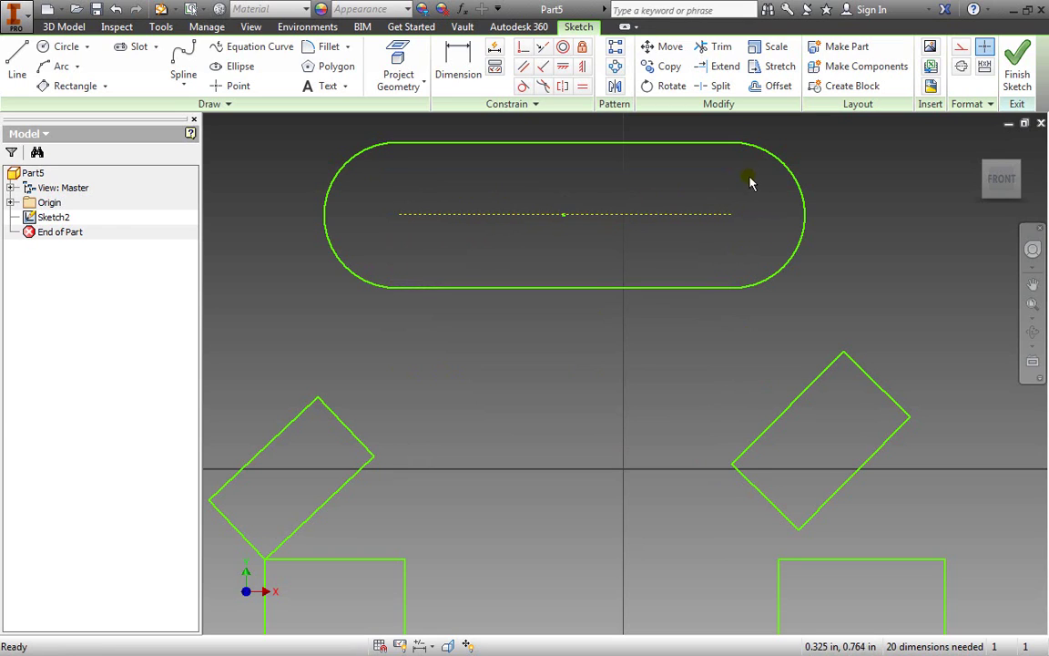
pyautogui.moveTo(745, 173); pyautogui.dragTo(381, 423)
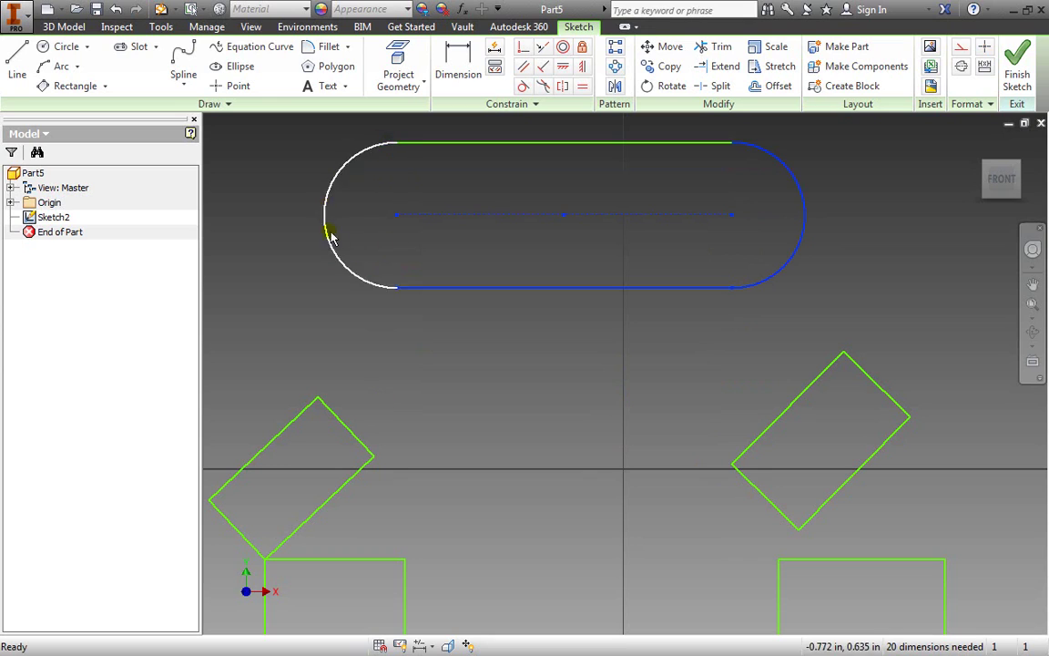
pyautogui.click(490, 370)
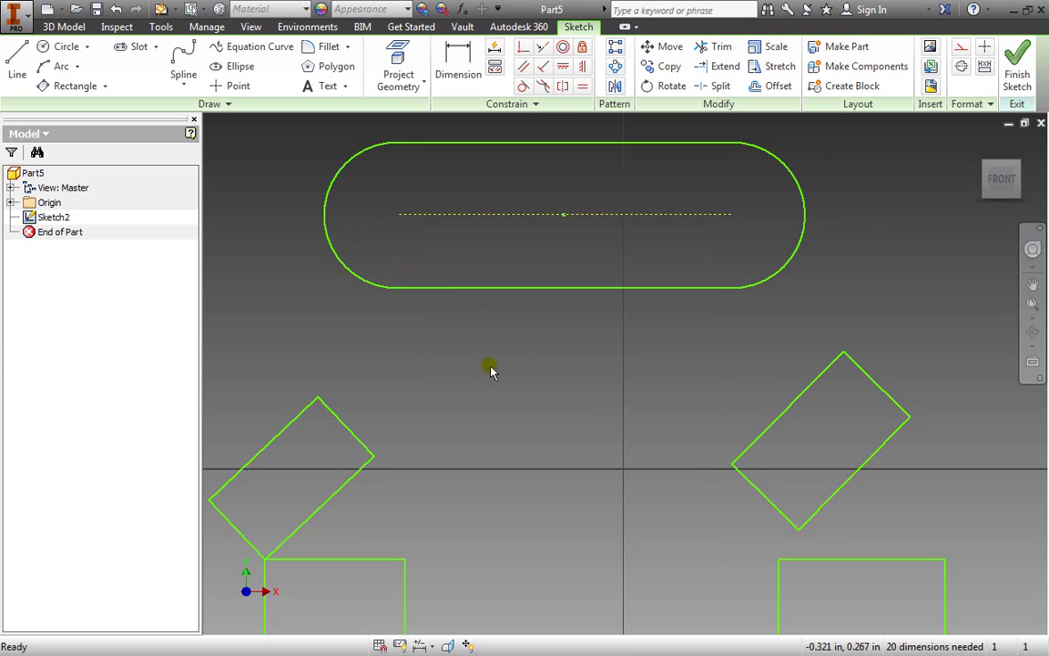
pyautogui.moveTo(405, 329); pyautogui.dragTo(686, 521)
pyautogui.moveTo(711, 323); pyautogui.dragTo(373, 598)
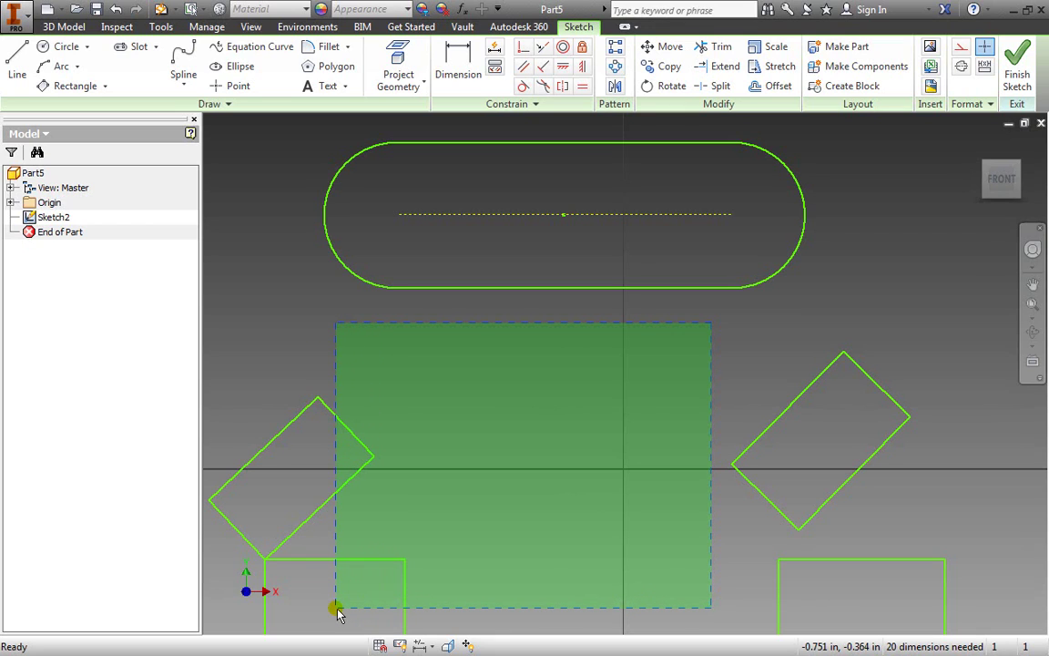
pyautogui.moveTo(337, 611); pyautogui.dragTo(337, 610)
pyautogui.press('Escape')
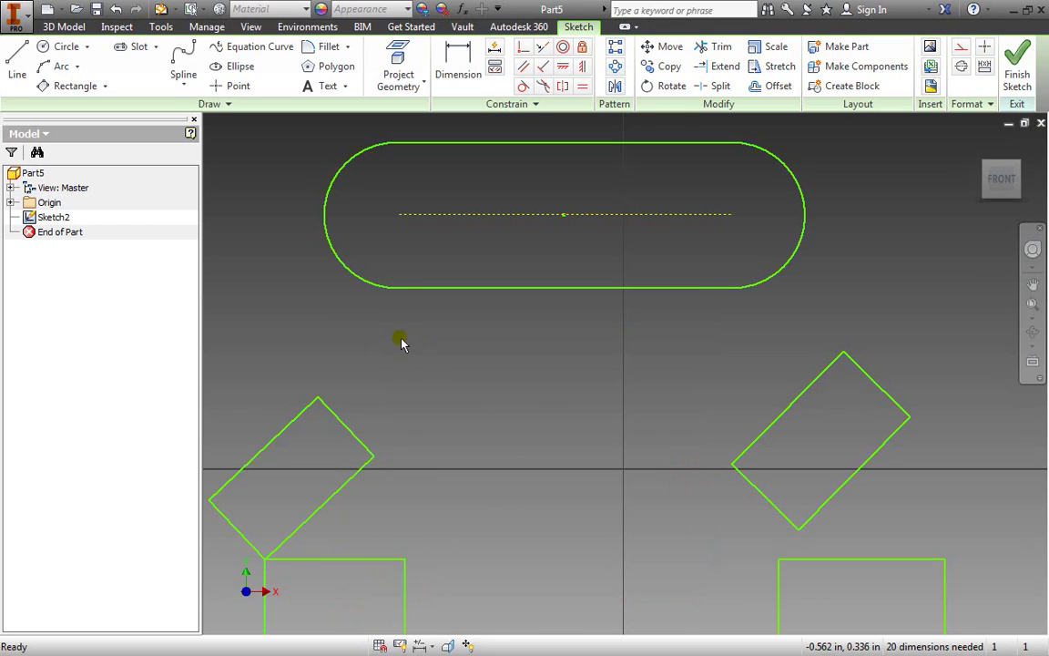
# Try enclosing window selections and partial crossing selections on the right-hand tilted rectangle to compare which edges and points are picked
pyautogui.moveTo(412, 337); pyautogui.dragTo(871, 593)
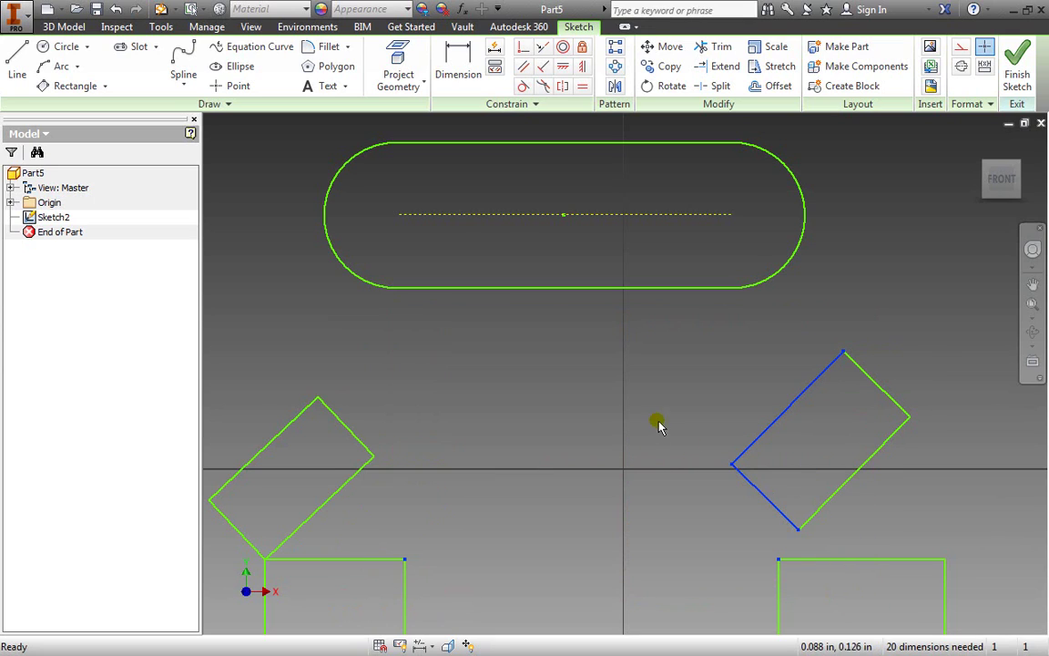
pyautogui.moveTo(576, 309); pyautogui.dragTo(947, 544)
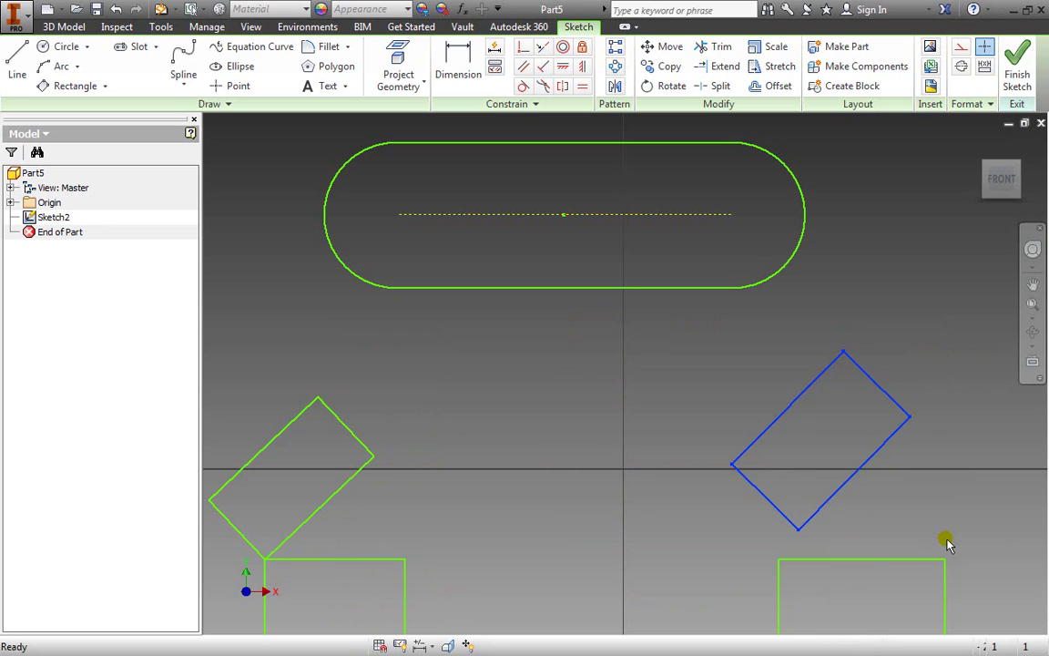
pyautogui.press('Escape')
pyautogui.moveTo(952, 320); pyautogui.dragTo(873, 489)
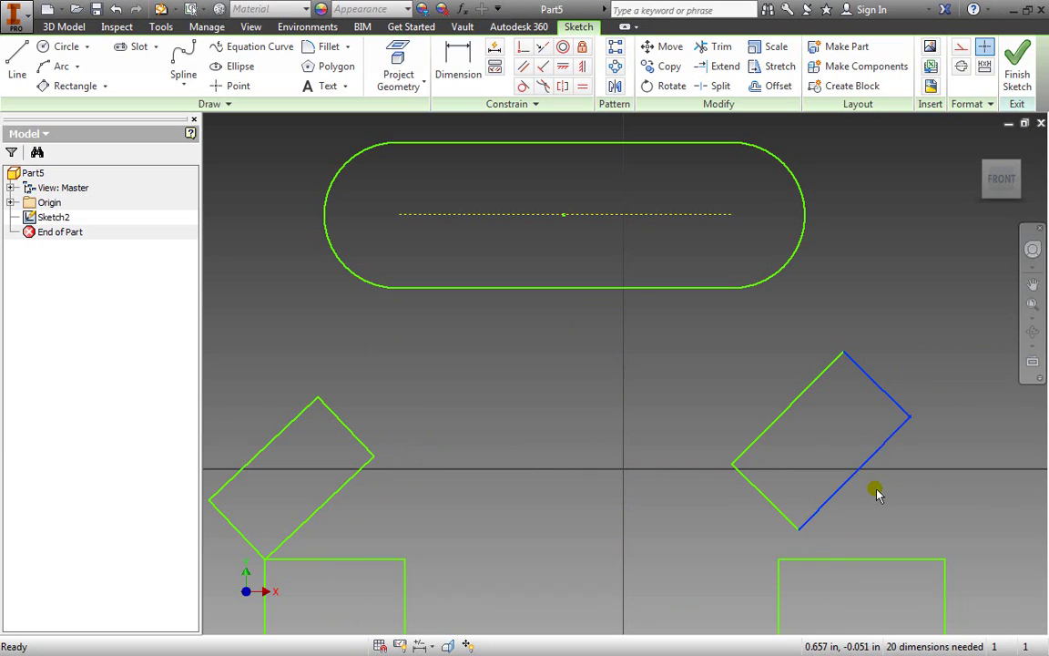
pyautogui.click(885, 346)
pyautogui.moveTo(658, 316); pyautogui.dragTo(950, 547)
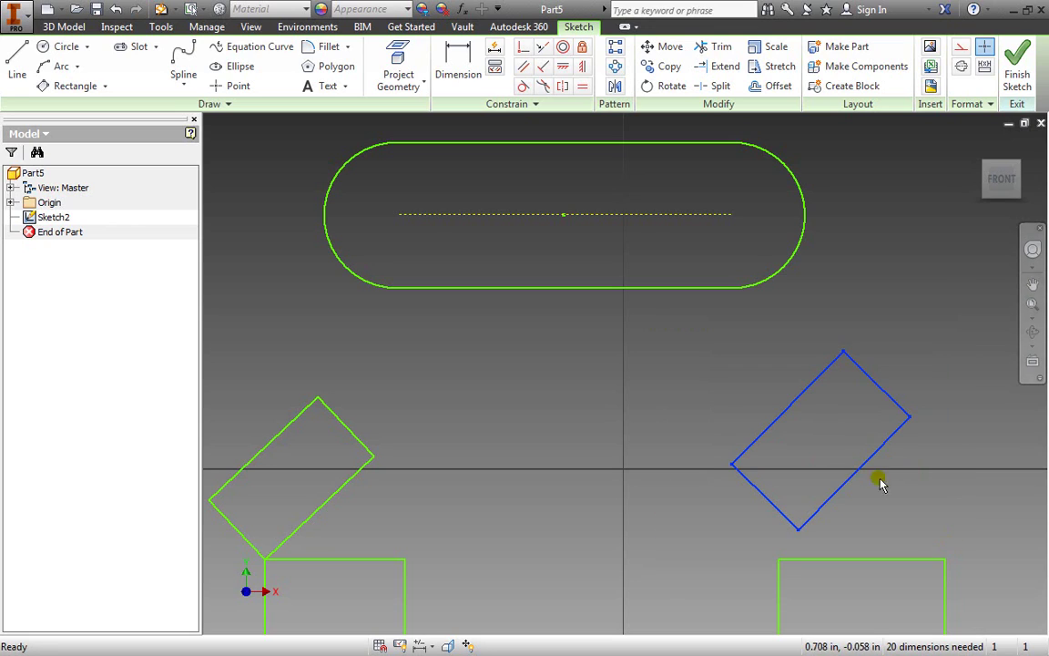
pyautogui.click(628, 361)
pyautogui.moveTo(647, 329); pyautogui.dragTo(777, 533)
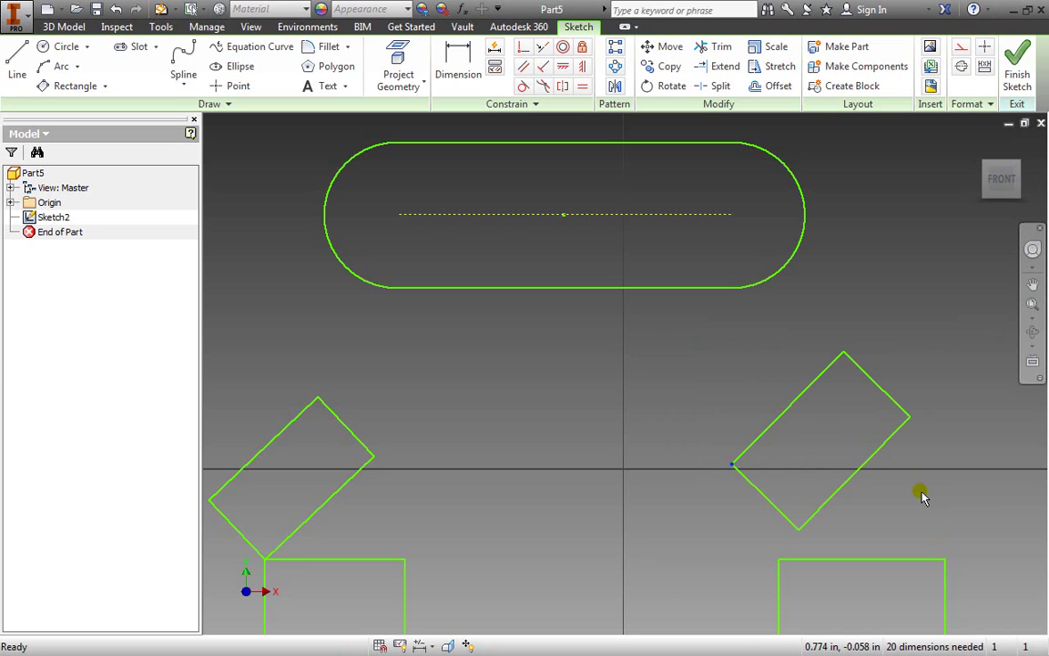
pyautogui.moveTo(947, 325); pyautogui.dragTo(875, 501)
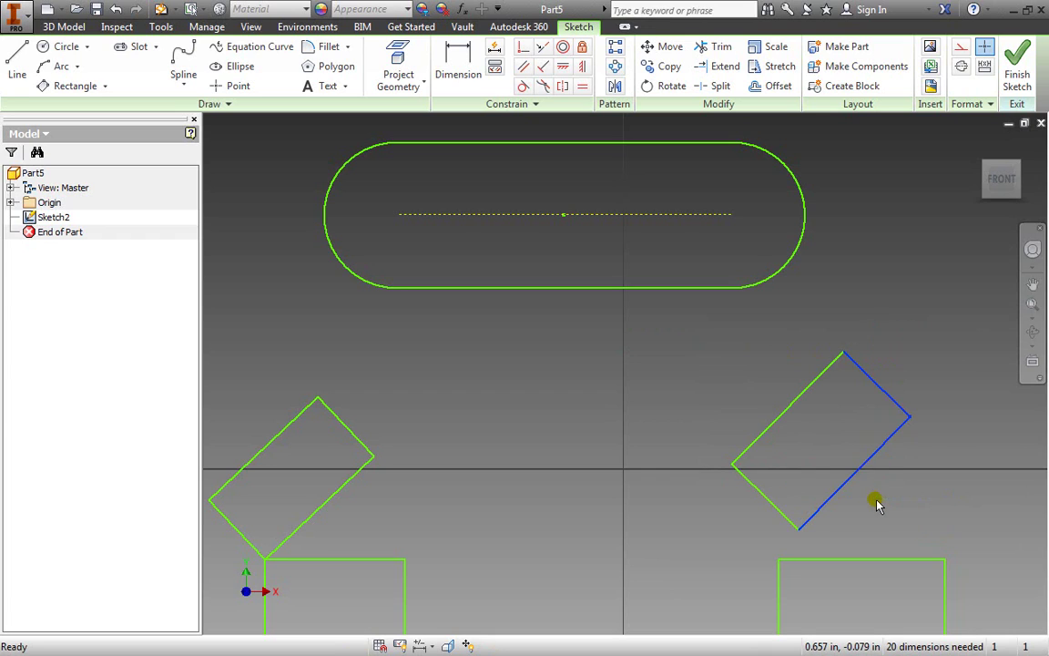
# Delete the slot and both tilted rectangles together with a crossing selection, keeping the two horizontal rectangles
pyautogui.click(483, 425)
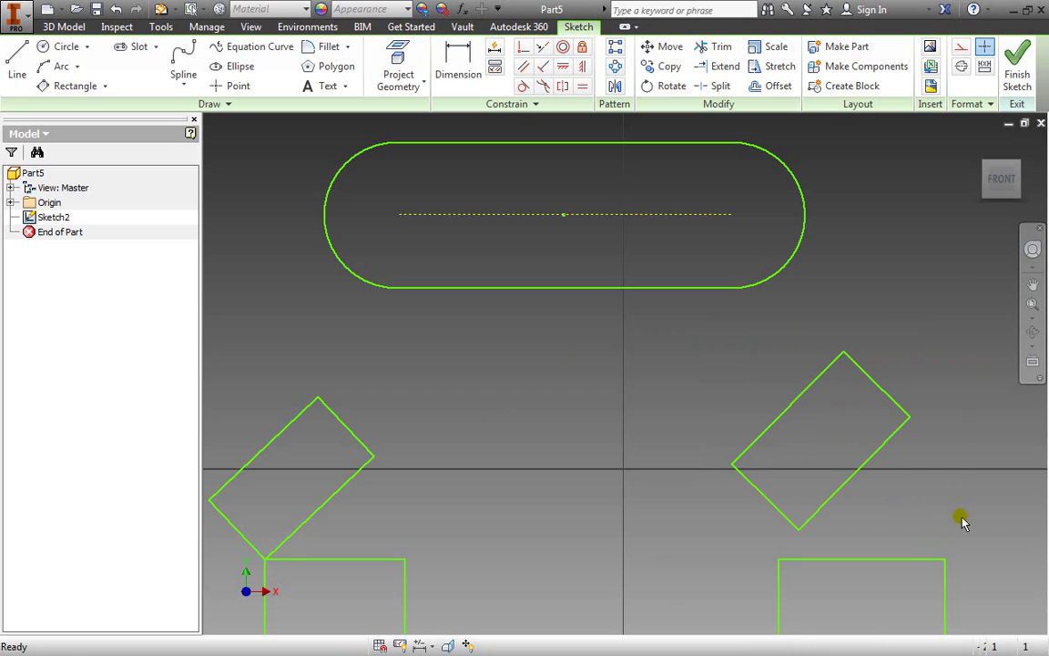
pyautogui.moveTo(960, 515); pyautogui.dragTo(215, 148)
pyautogui.press('Delete')
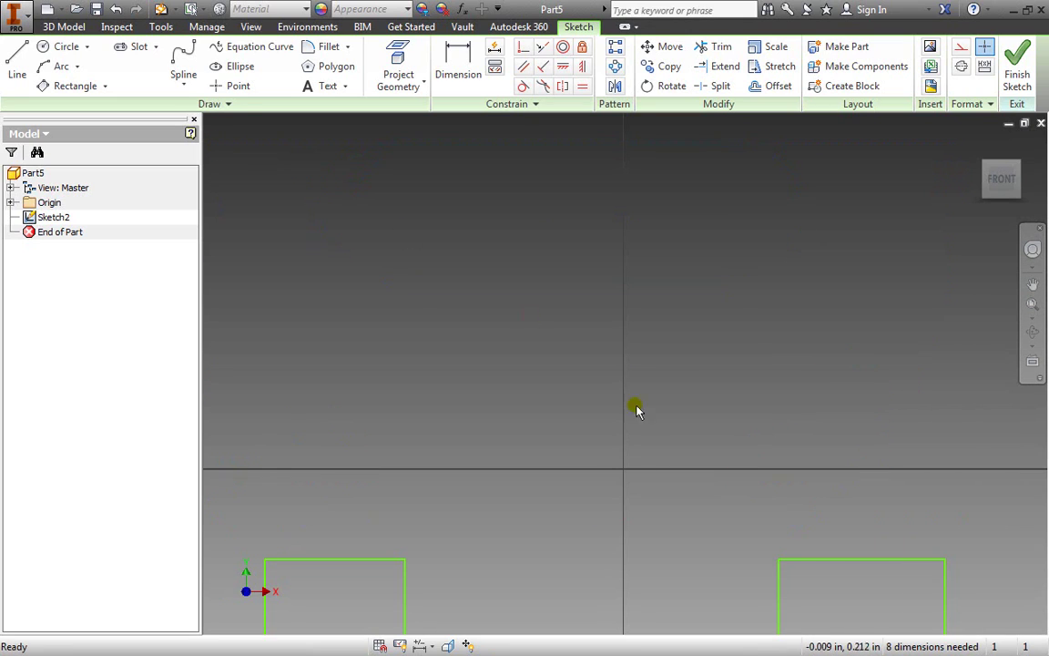
# Fillet the upper-left and lower-right corners of the left rectangle with a 0.125 in radius
pyautogui.moveTo(657, 512)
pyautogui.mouseDown(button='middle')
pyautogui.moveTo(649, 391)
pyautogui.moveTo(657, 332)
pyautogui.moveTo(644, 301)
pyautogui.mouseUp(button='middle')
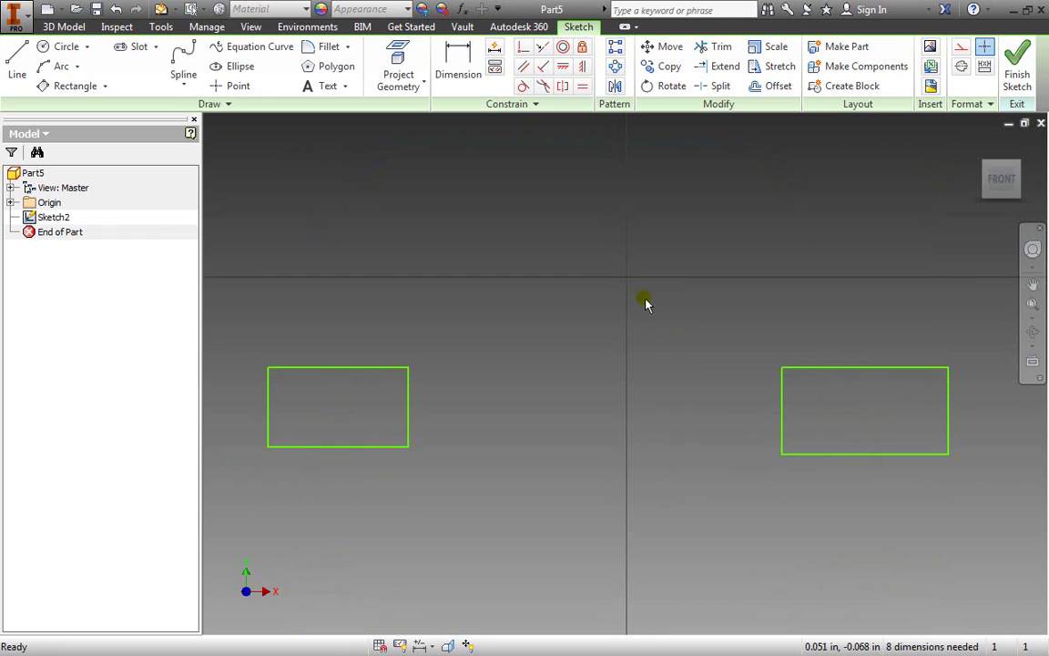
pyautogui.click(347, 46)
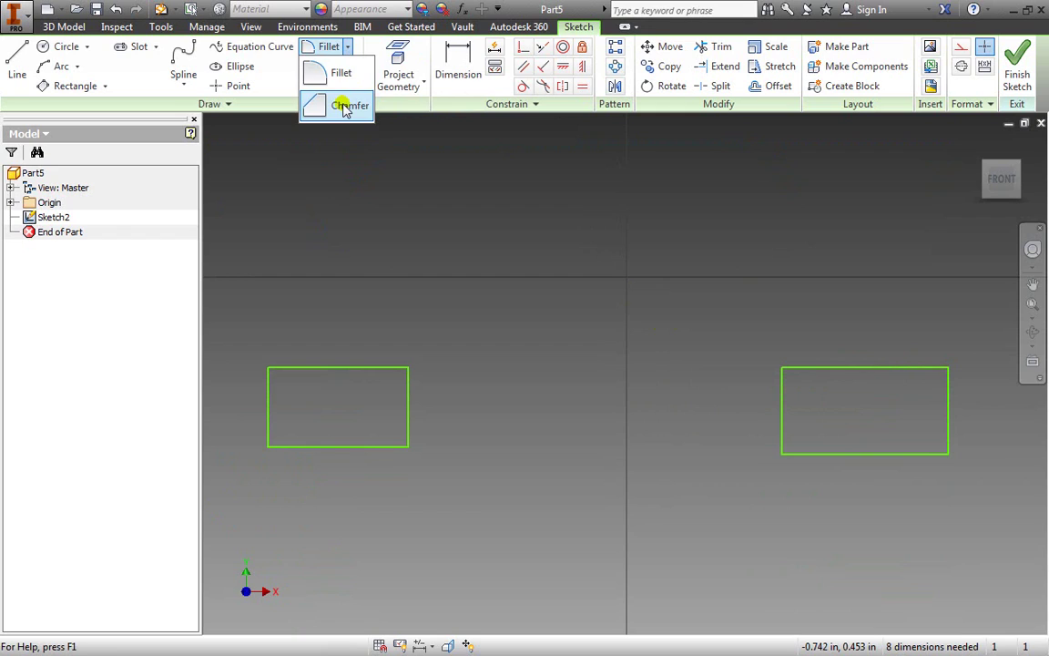
pyautogui.click(340, 76)
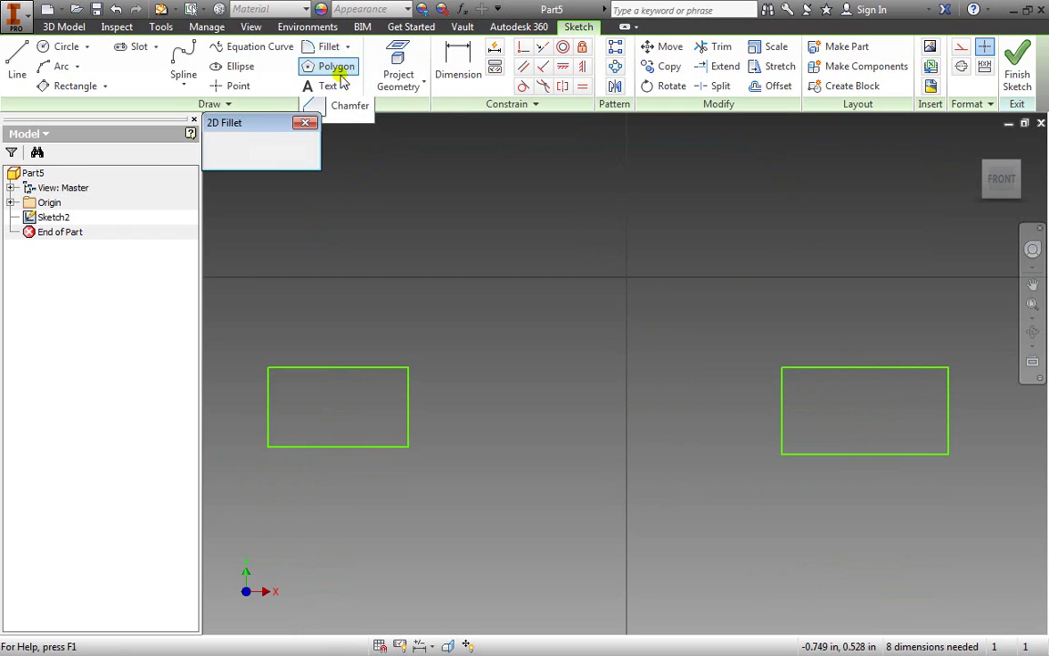
pyautogui.click(339, 370)
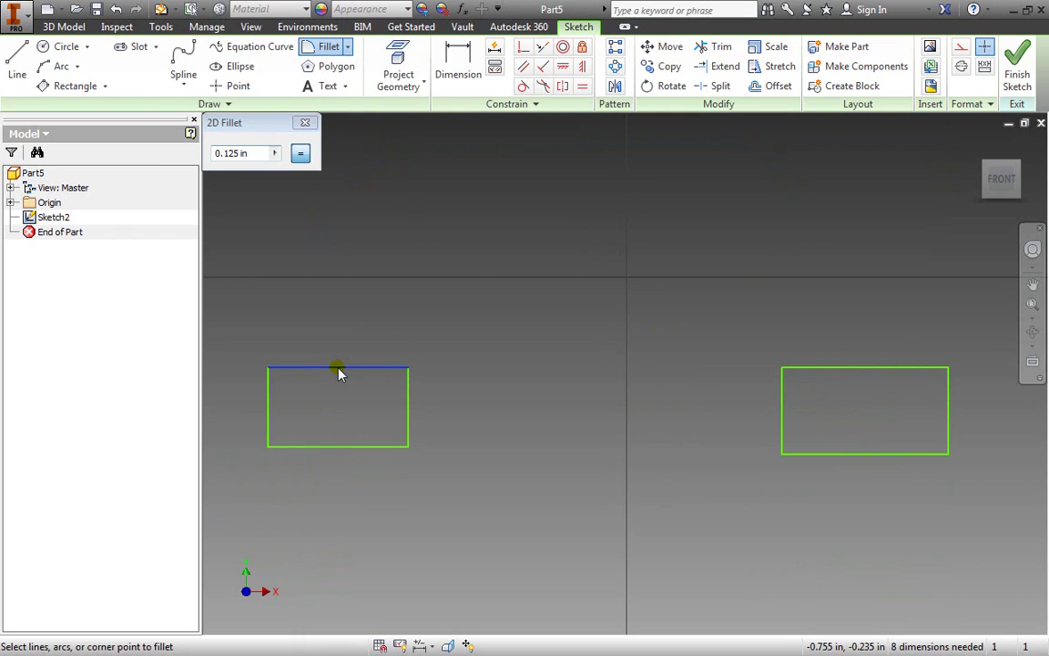
pyautogui.click(271, 412)
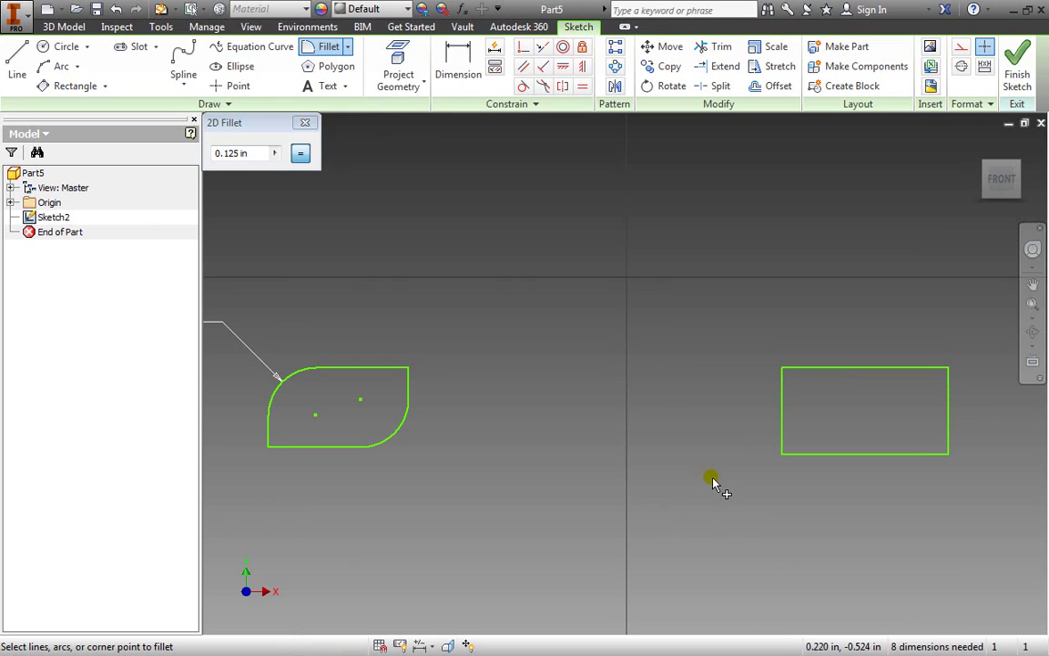
pyautogui.click(307, 124)
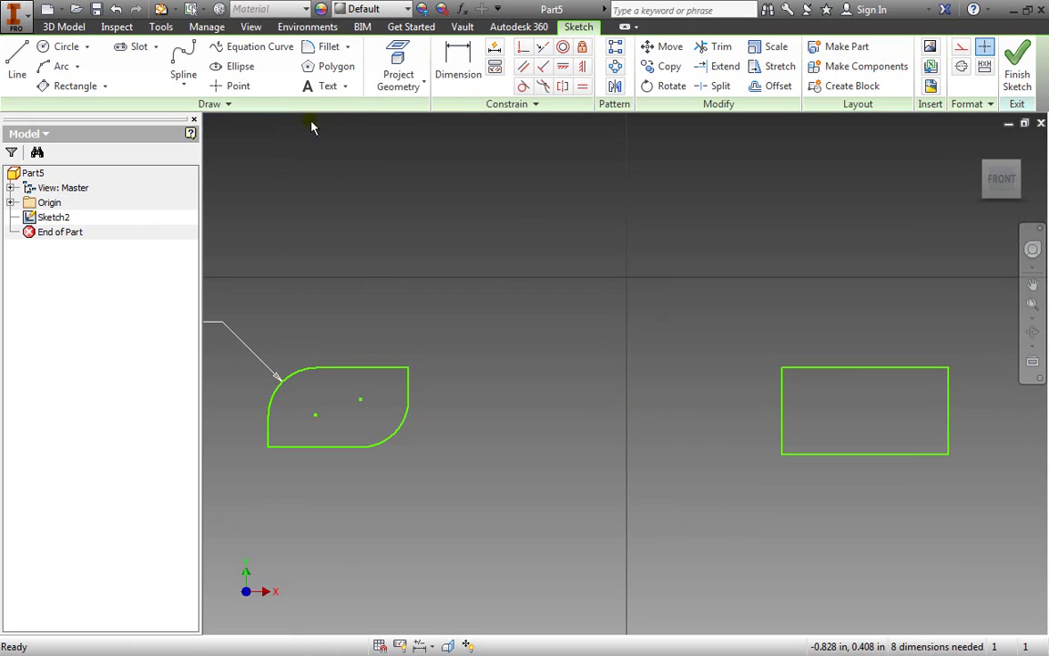
# Chamfer both upper corners of the right rectangle with an equal distance of 0.125 in
pyautogui.click(347, 47)
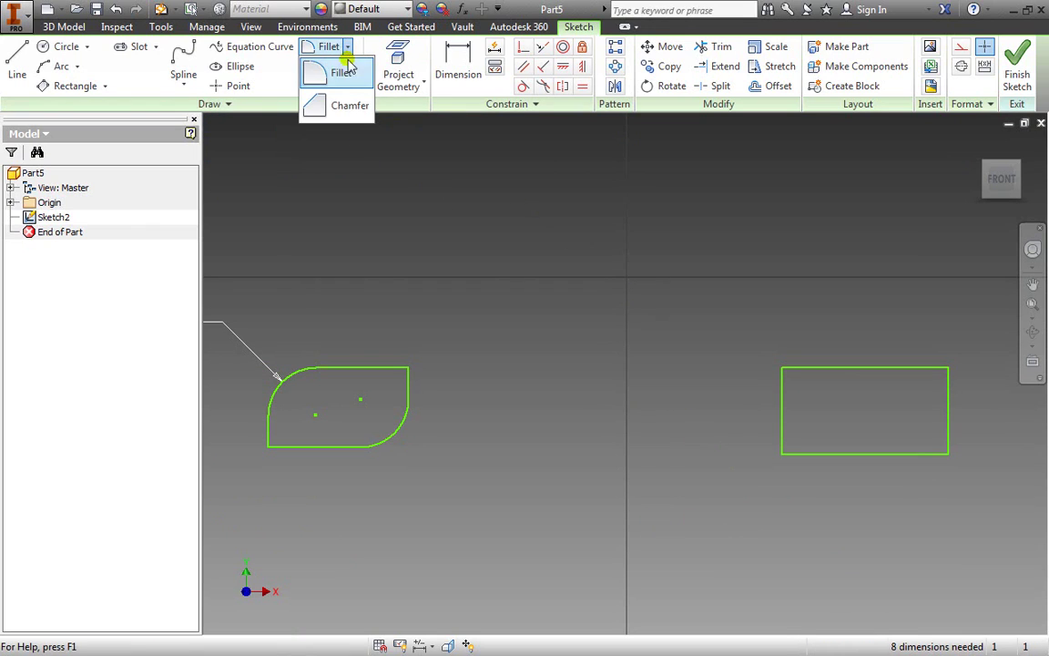
pyautogui.click(347, 108)
pyautogui.moveTo(848, 257)
pyautogui.mouseDown(button='middle')
pyautogui.moveTo(803, 243)
pyautogui.moveTo(604, 225)
pyautogui.mouseUp(button='middle')
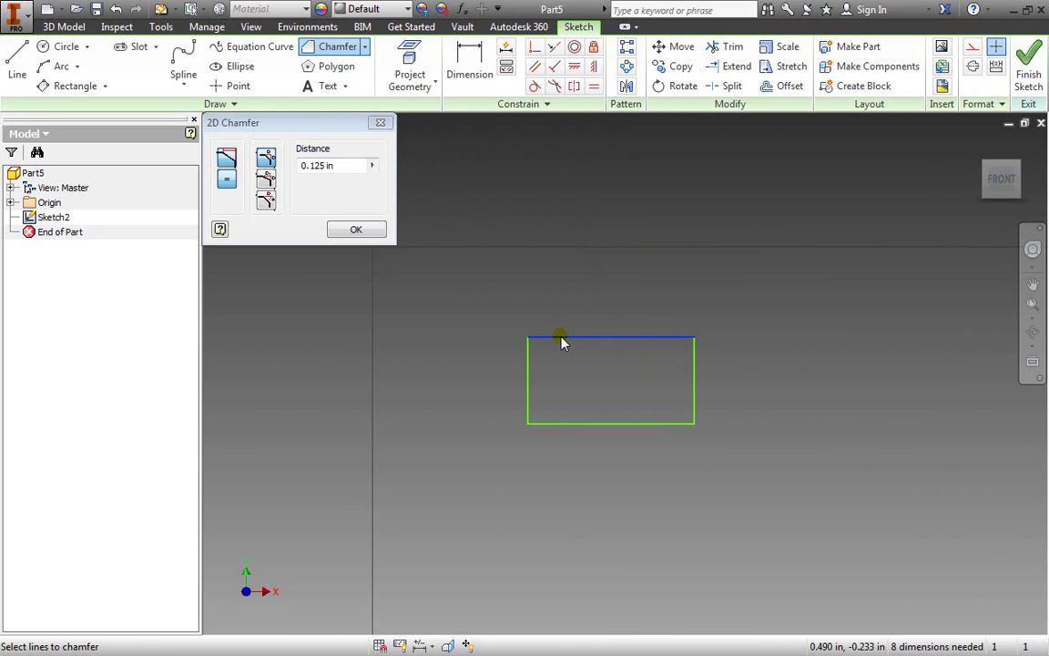
pyautogui.click(529, 371)
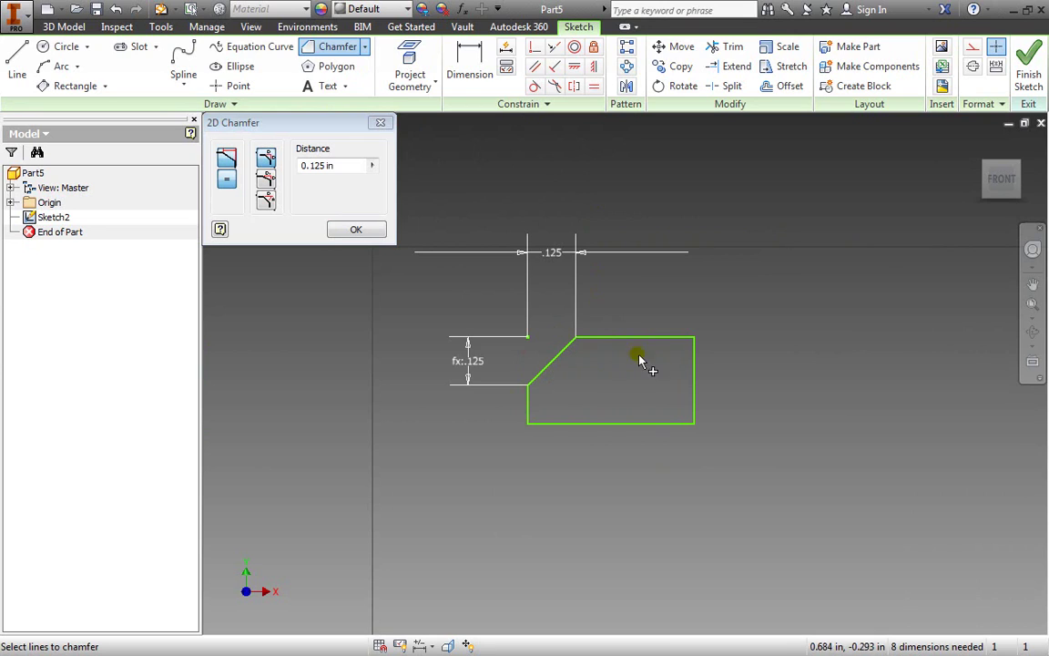
pyautogui.click(692, 340)
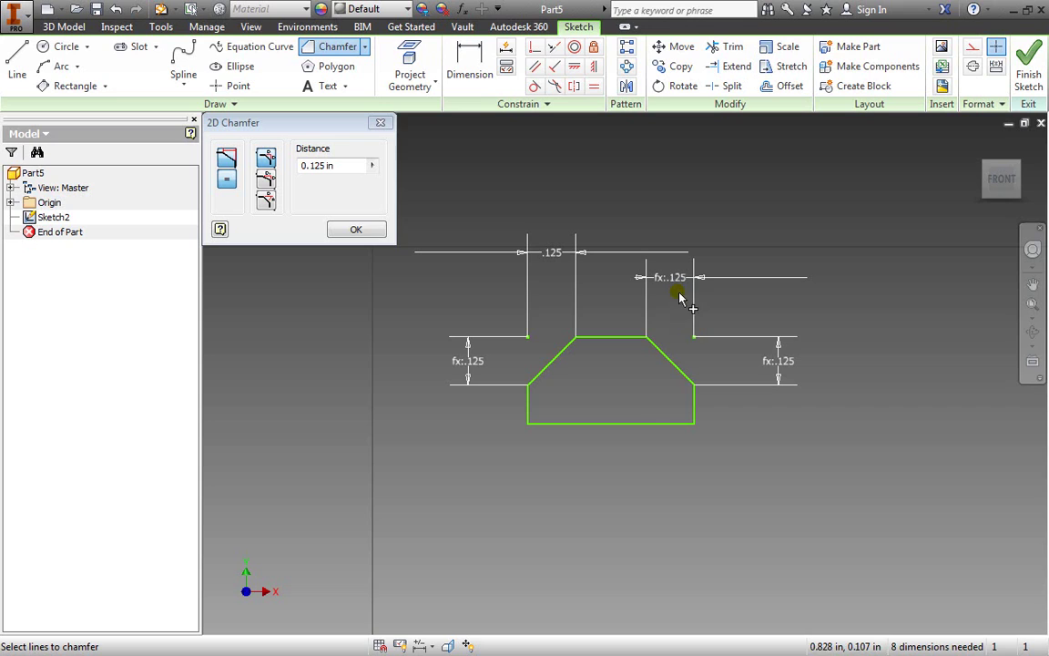
pyautogui.click(357, 229)
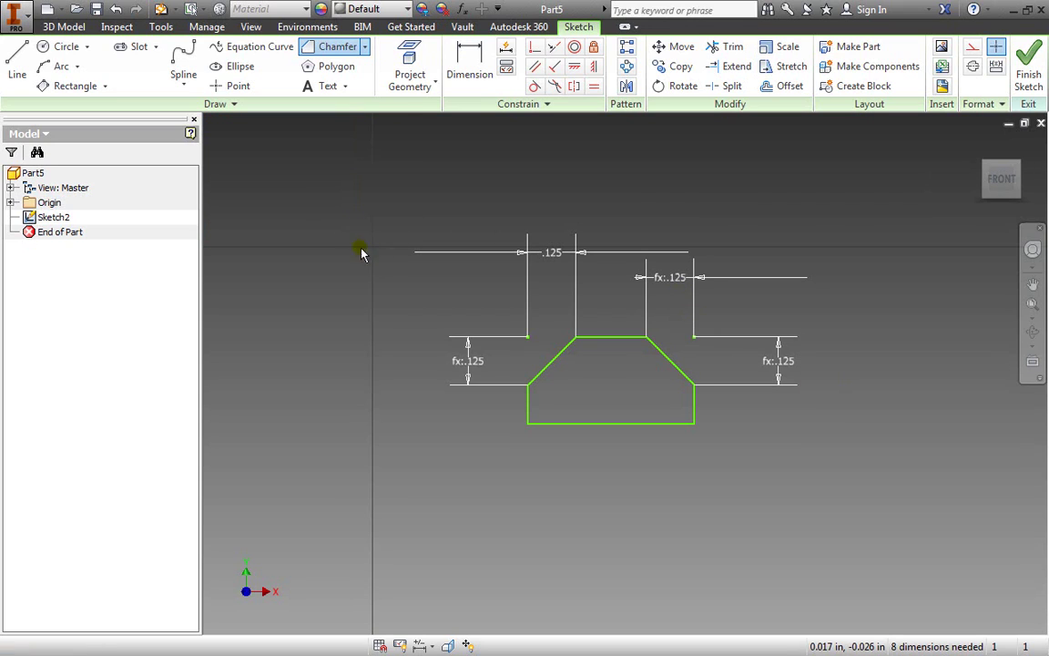
# Draw a horizontal ellipse above the filleted rectangle, defined by its center, long axis endpoint and a point on the curve
pyautogui.moveTo(348, 221); pyautogui.dragTo(572, 222, button='middle')
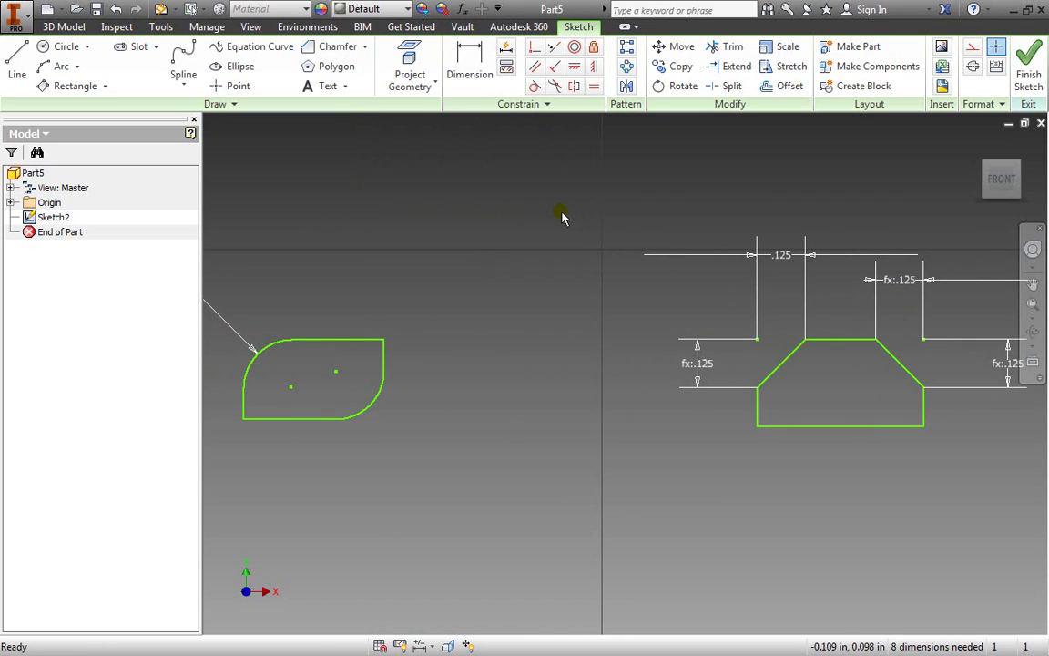
pyautogui.click(236, 71)
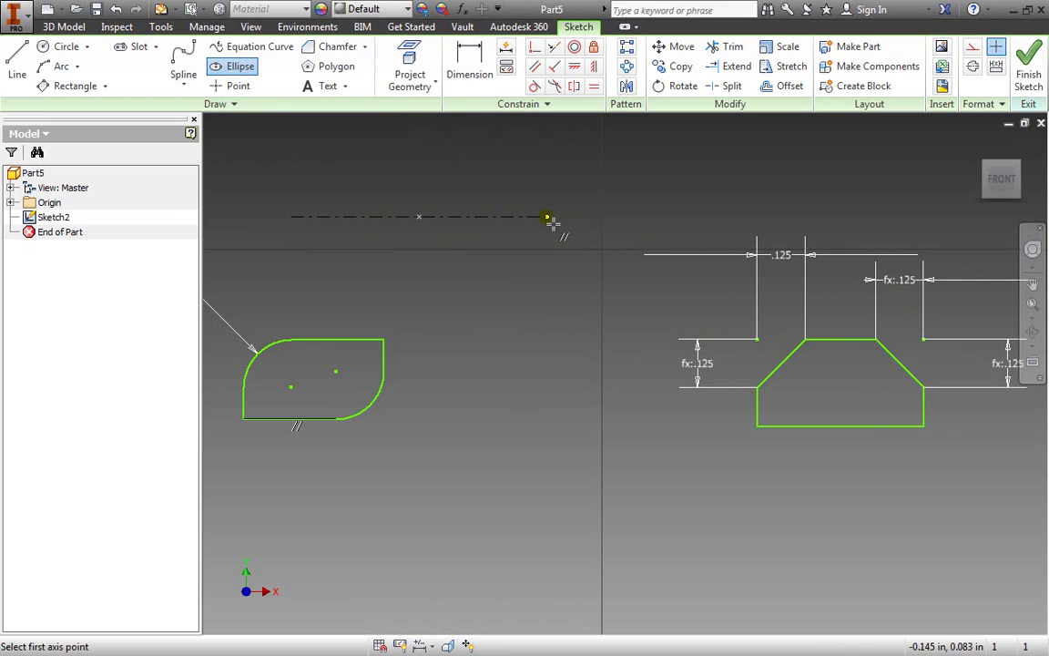
pyautogui.click(548, 218)
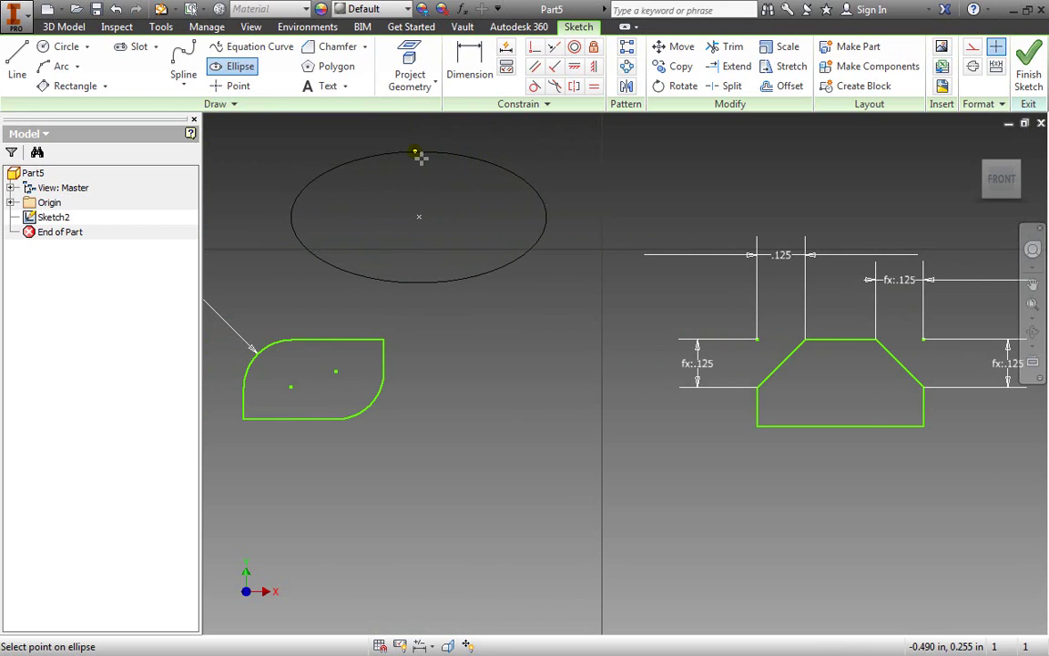
pyautogui.click(417, 155)
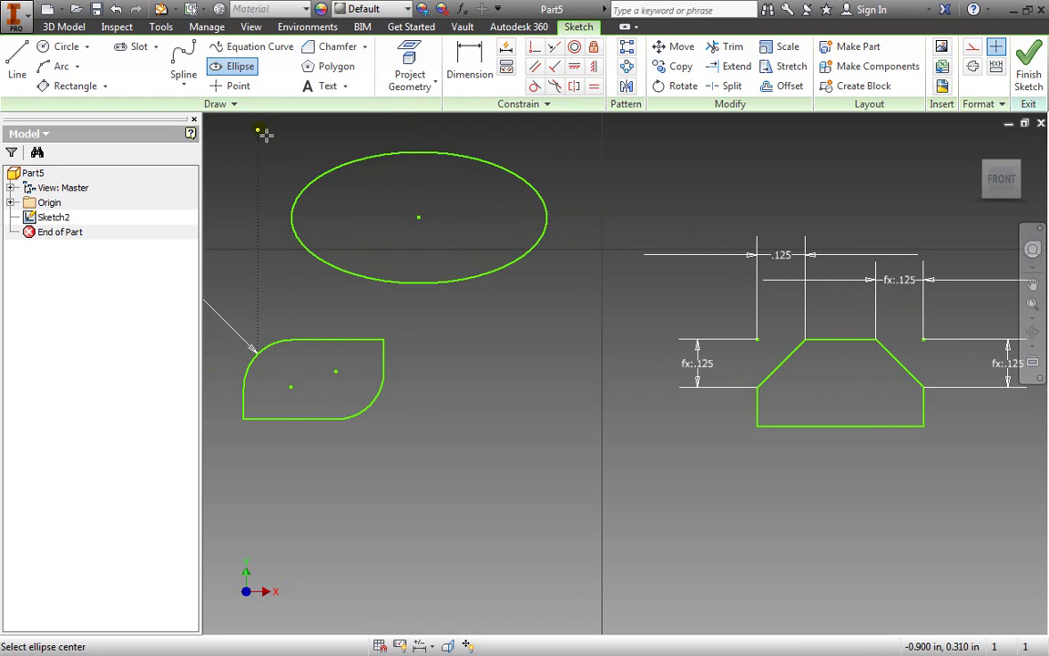
# Place seven sketch points scattered in the open area between and around the ellipse, the filleted rectangle and the chamfered rectangle
pyautogui.click(235, 86)
pyautogui.click(465, 338)
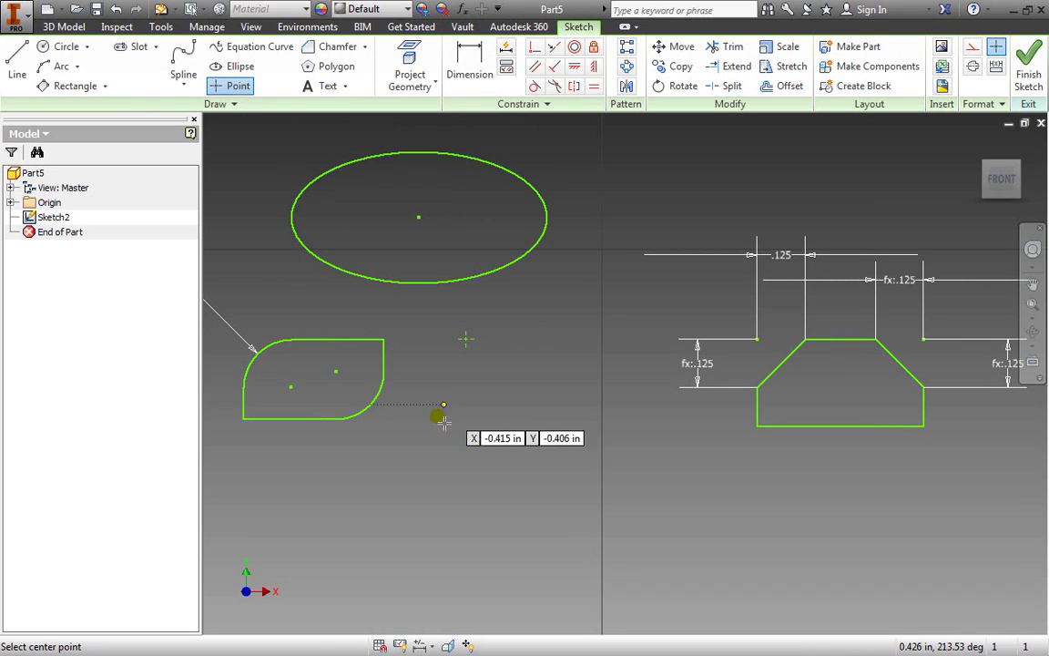
pyautogui.click(362, 507)
pyautogui.click(690, 501)
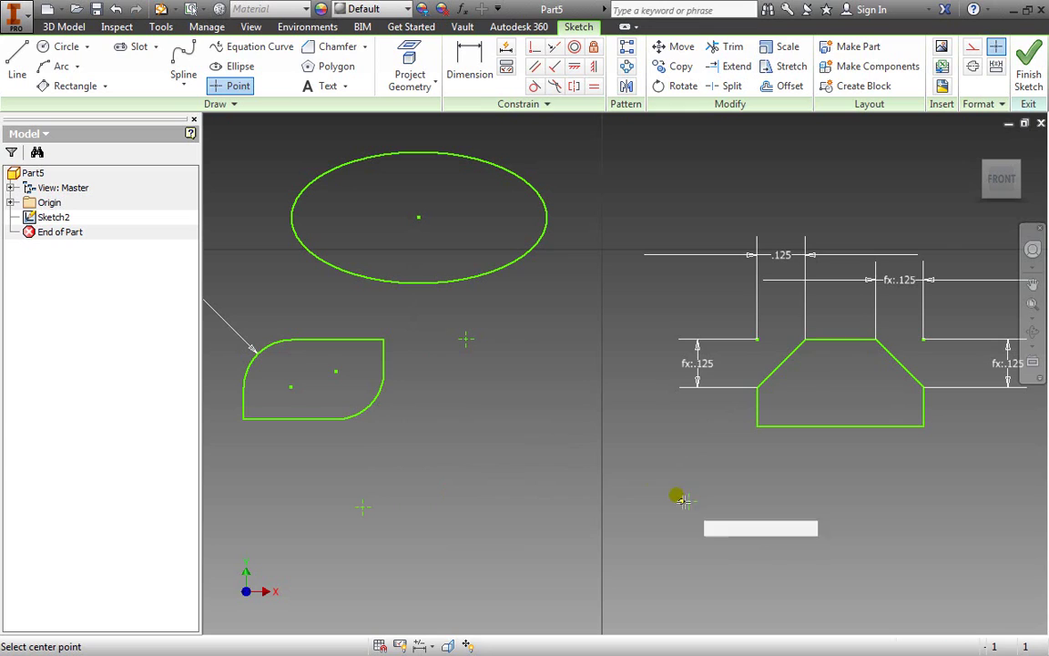
pyautogui.click(521, 429)
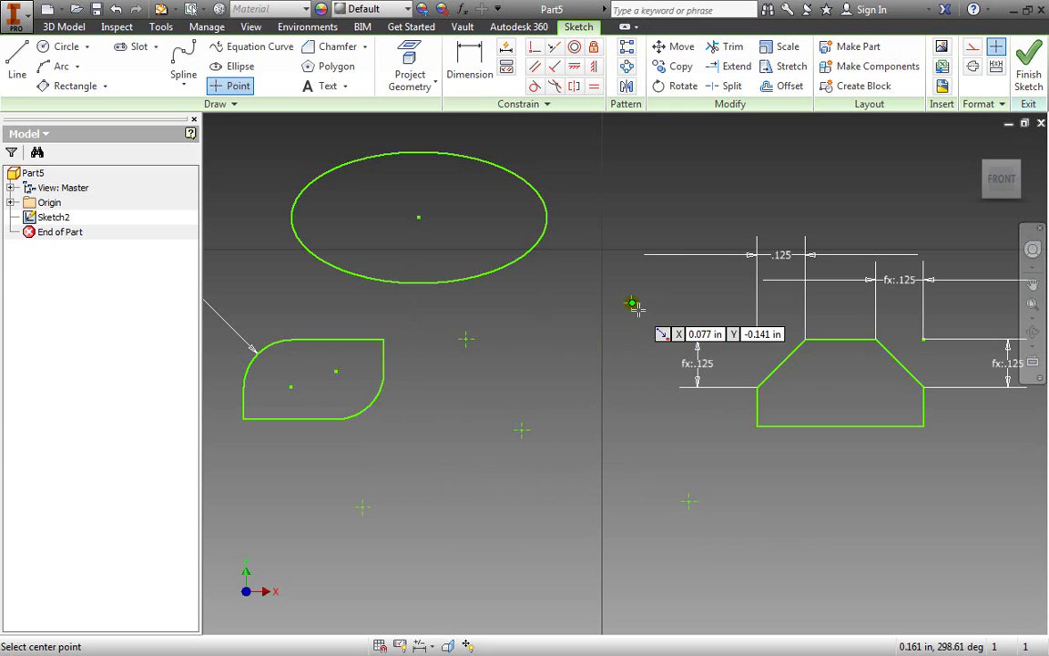
pyautogui.click(632, 304)
pyautogui.click(661, 184)
pyautogui.click(573, 154)
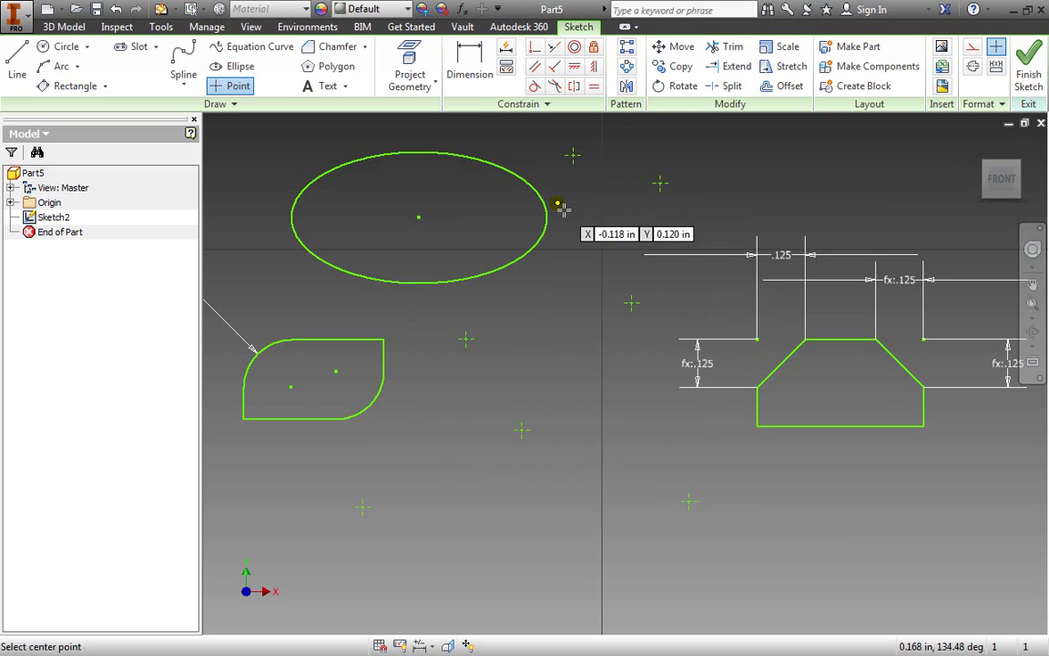
# Draw an inscribed six-sided polygon below the chamfered rectangle, placed from its center to a corner
pyautogui.click(336, 68)
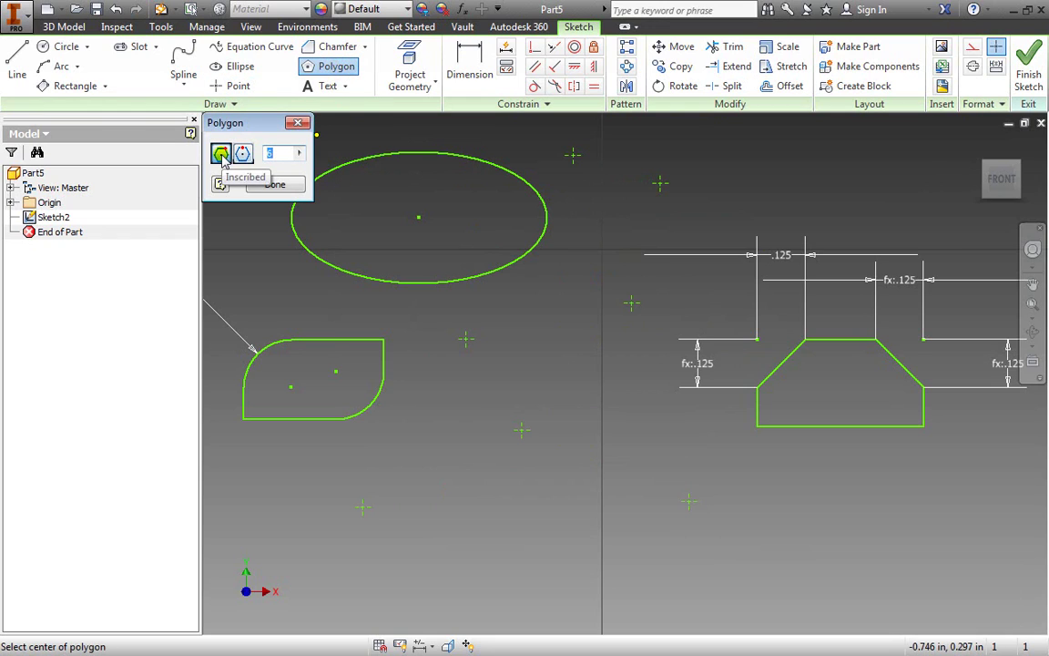
pyautogui.click(298, 153)
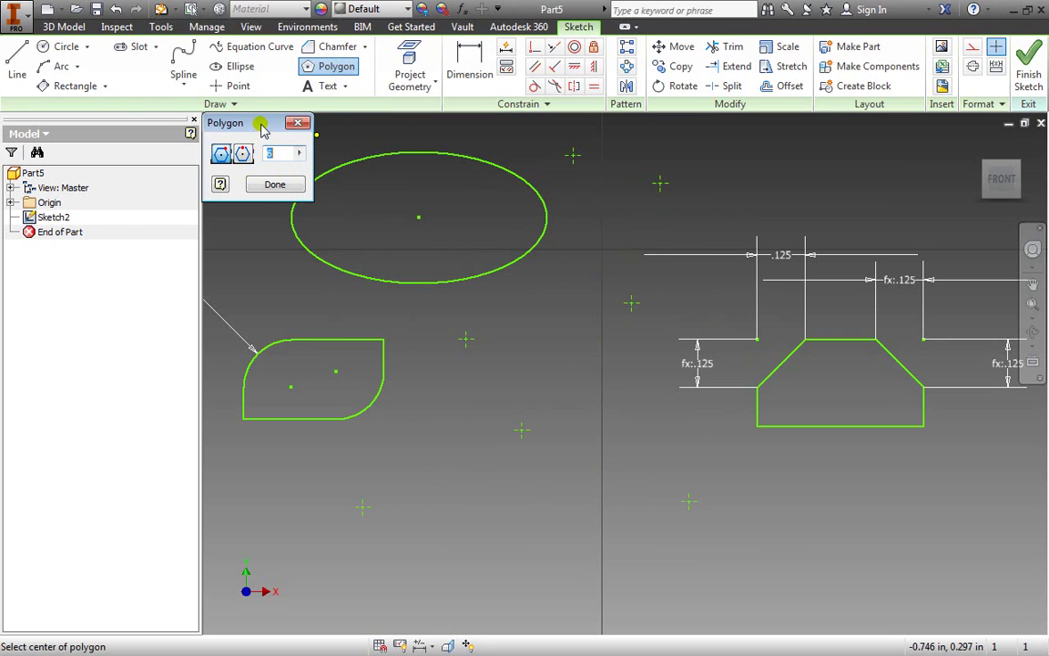
pyautogui.moveTo(656, 480); pyautogui.dragTo(446, 262, button='middle')
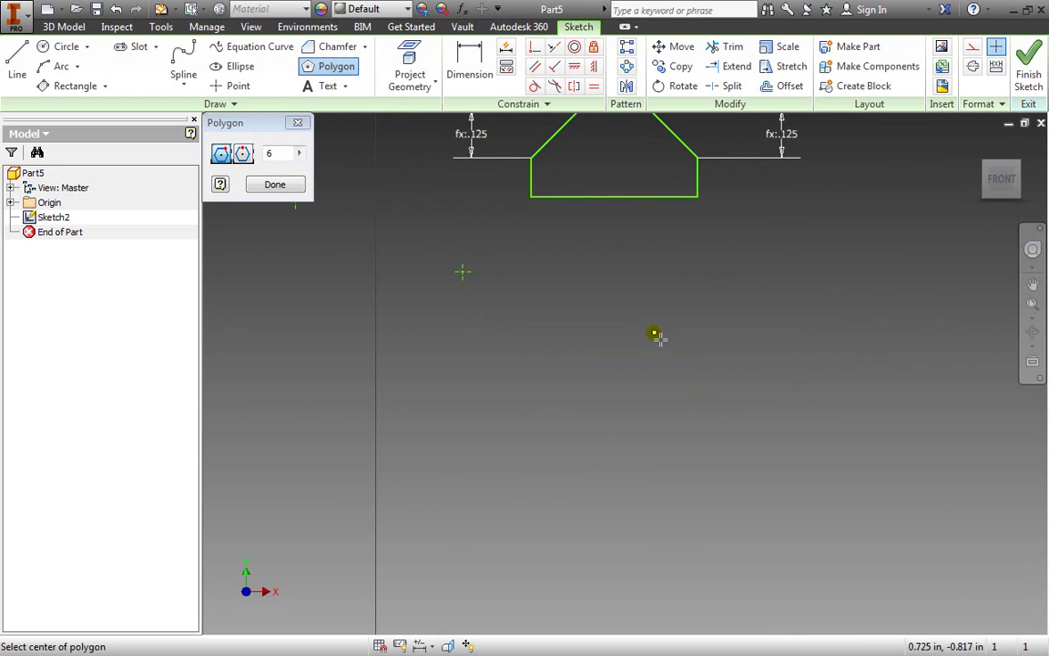
pyautogui.click(654, 333)
pyautogui.click(555, 387)
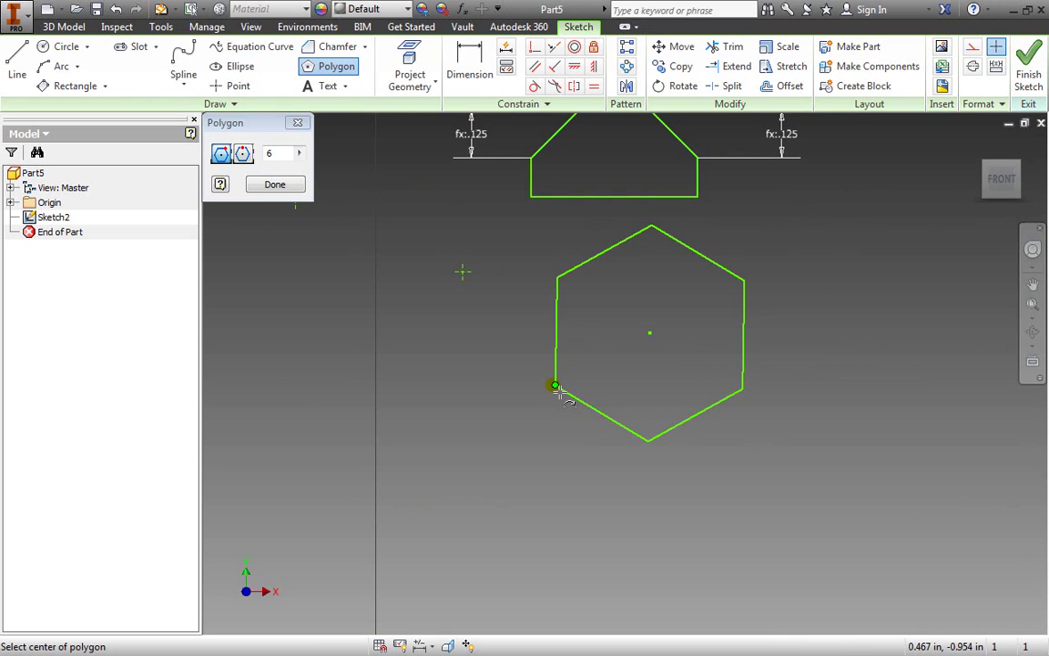
# Draw a circumscribed six-sided polygon overlapping the lower-left side of the first hexagon, placed from its center to an edge midpoint
pyautogui.click(244, 156)
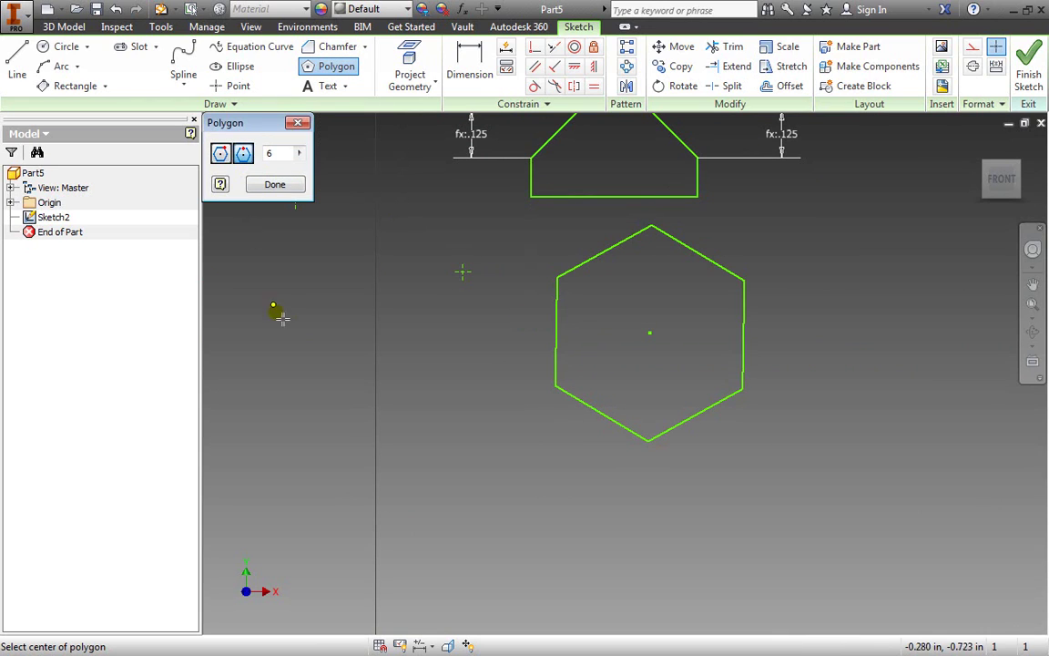
pyautogui.click(526, 448)
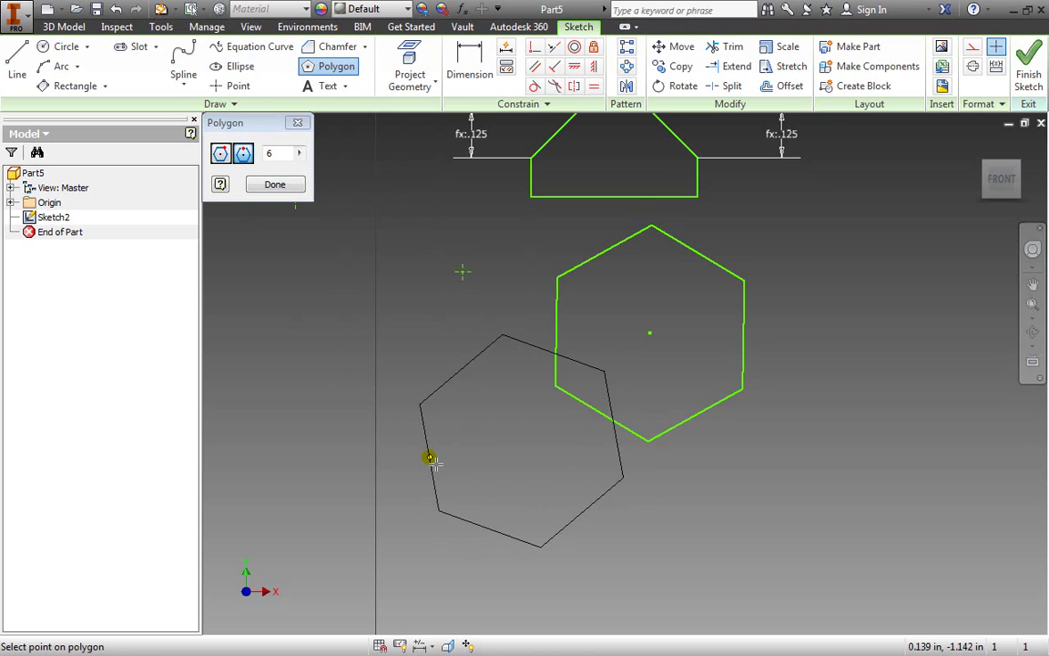
pyautogui.click(429, 457)
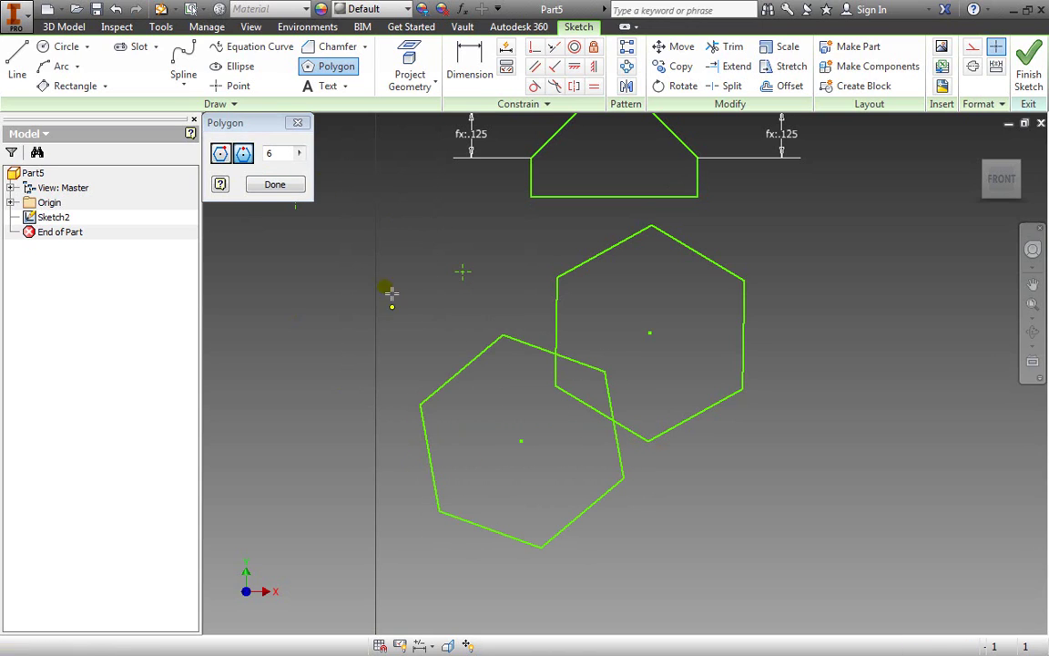
# Draw another inscribed six-sided polygon to the upper left of the two overlapping hexagons and finish the Polygon command
pyautogui.moveTo(304, 281); pyautogui.dragTo(461, 281, button='middle')
pyautogui.click(467, 294)
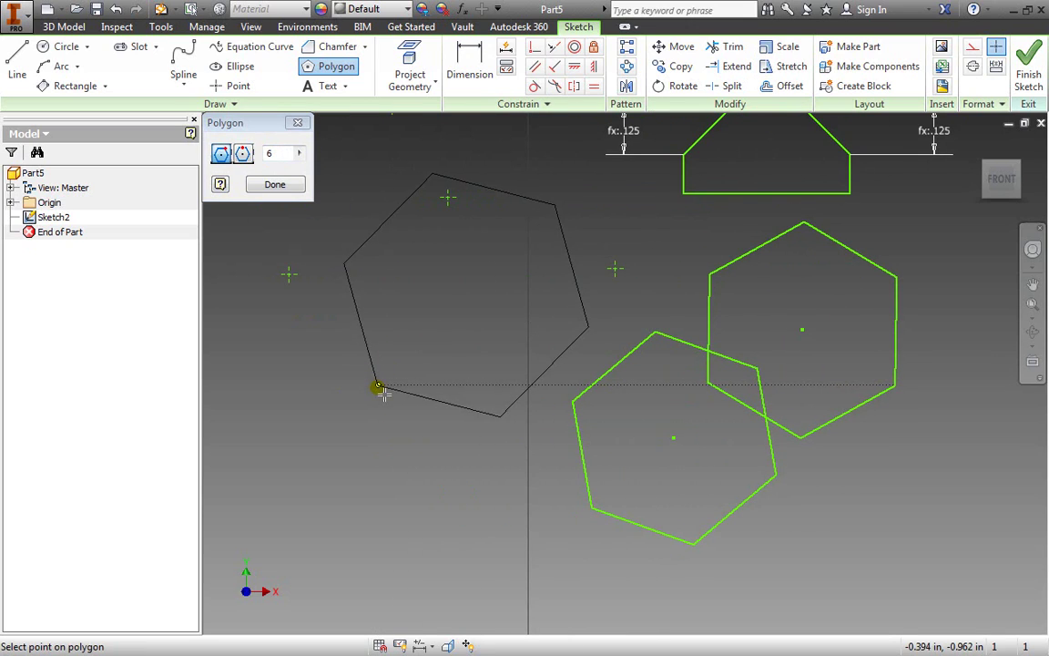
pyautogui.click(391, 389)
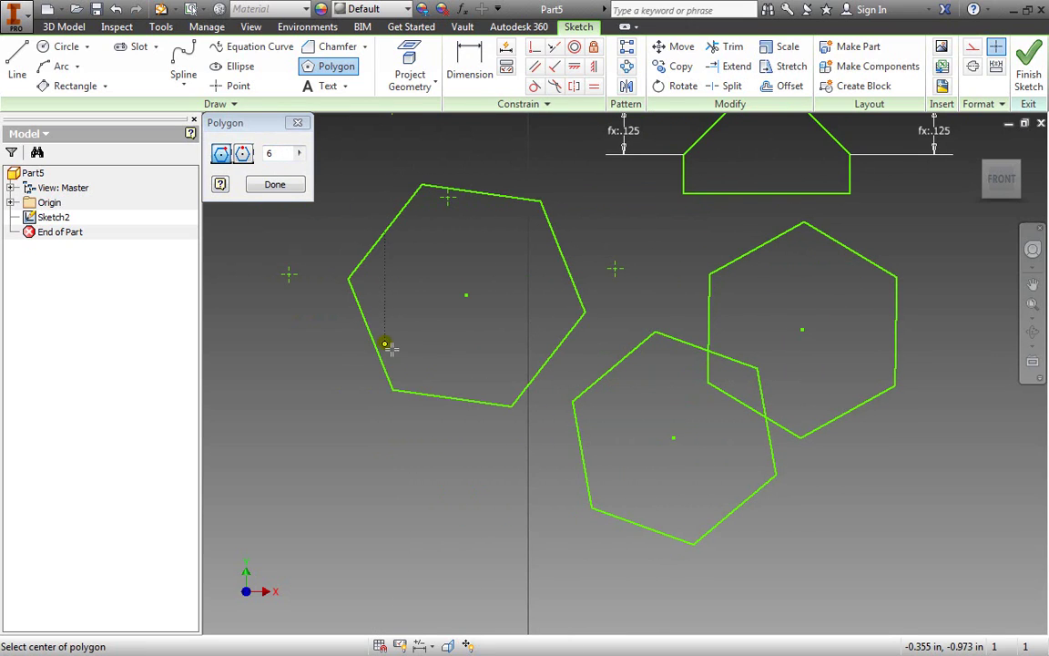
pyautogui.click(288, 187)
# Delete all the sketch geometry and dimensions together with one window selection around everything
pyautogui.scroll(-4, 459, 257)
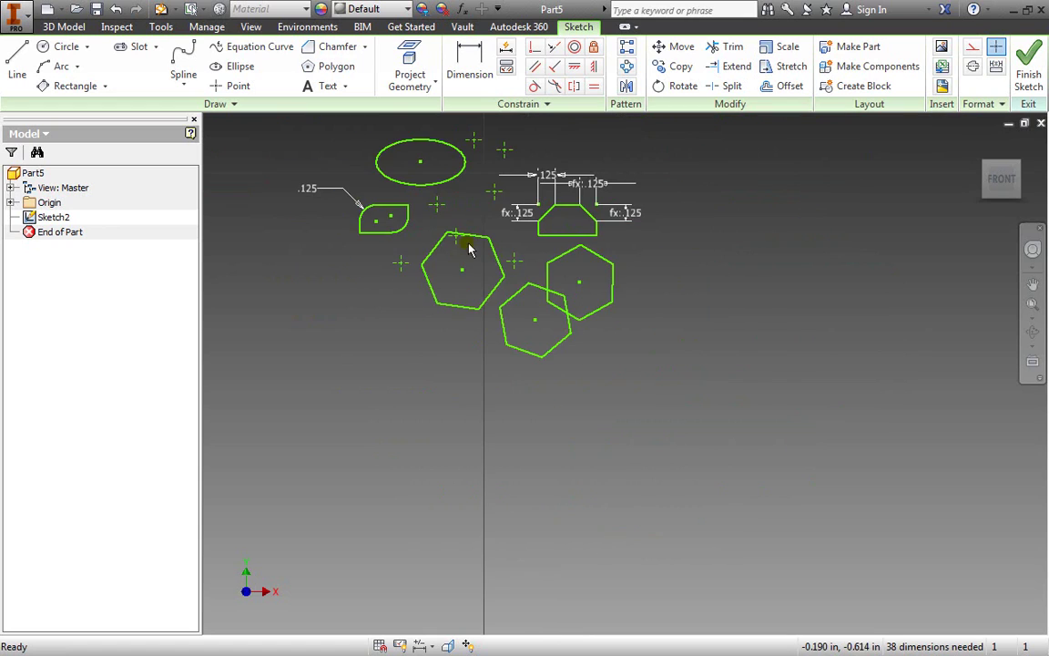
pyautogui.moveTo(484, 191); pyautogui.dragTo(485, 267, button='middle')
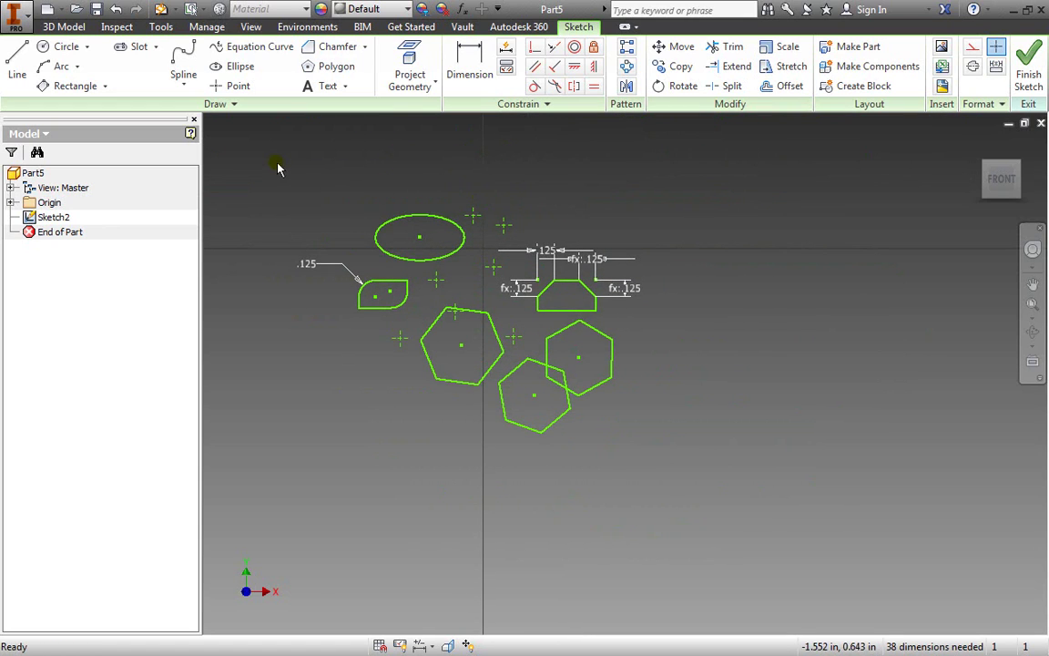
pyautogui.moveTo(278, 167)
pyautogui.mouseDown()
pyautogui.moveTo(410, 292)
pyautogui.moveTo(701, 472)
pyautogui.mouseUp()
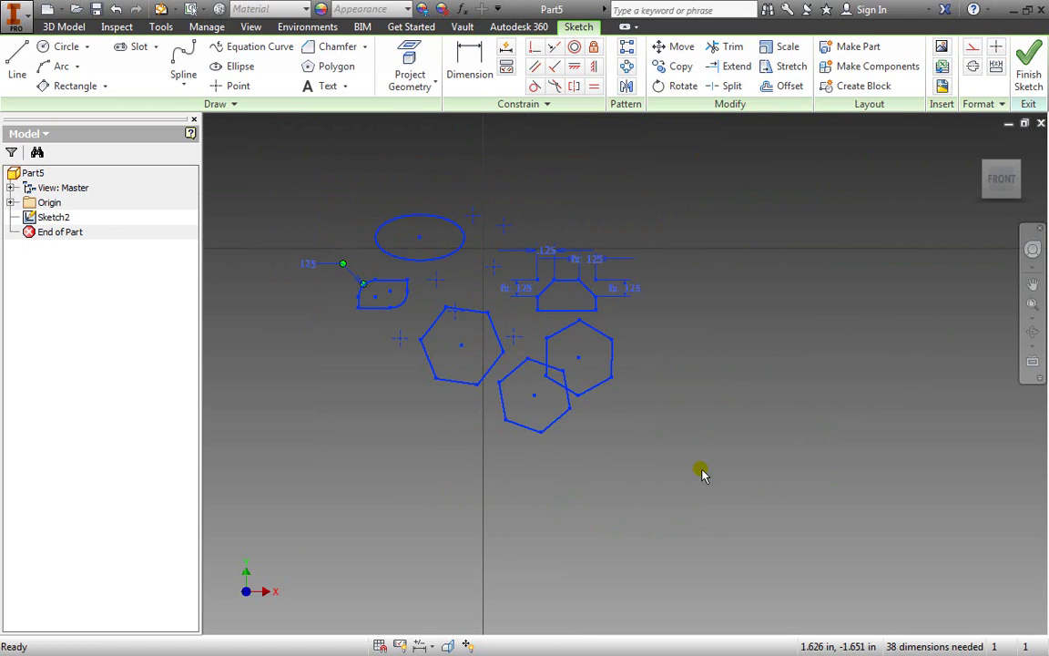
pyautogui.press('Delete')
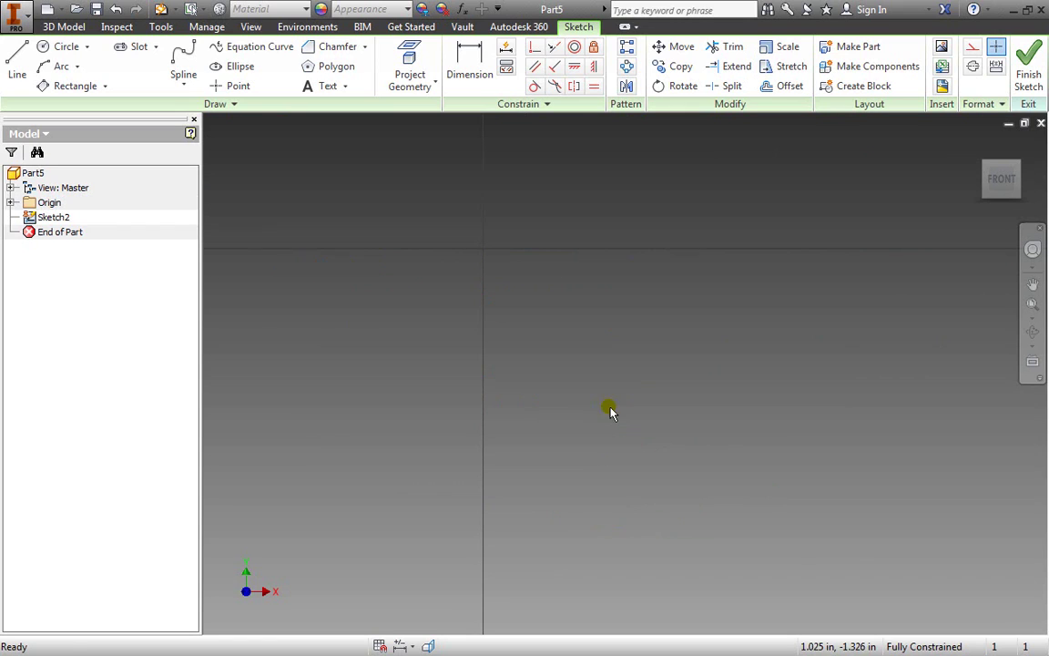
# Draw a control vertex spline from the upper left to the upper right, with its vertices zigzagging down and up in a W shape
pyautogui.click(188, 84)
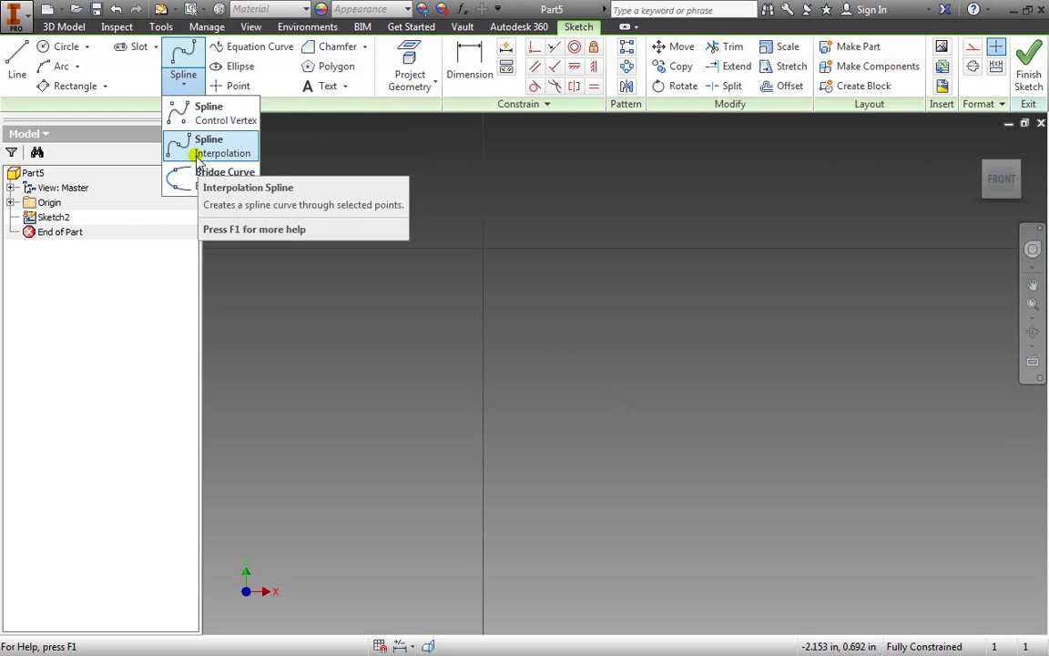
pyautogui.click(223, 116)
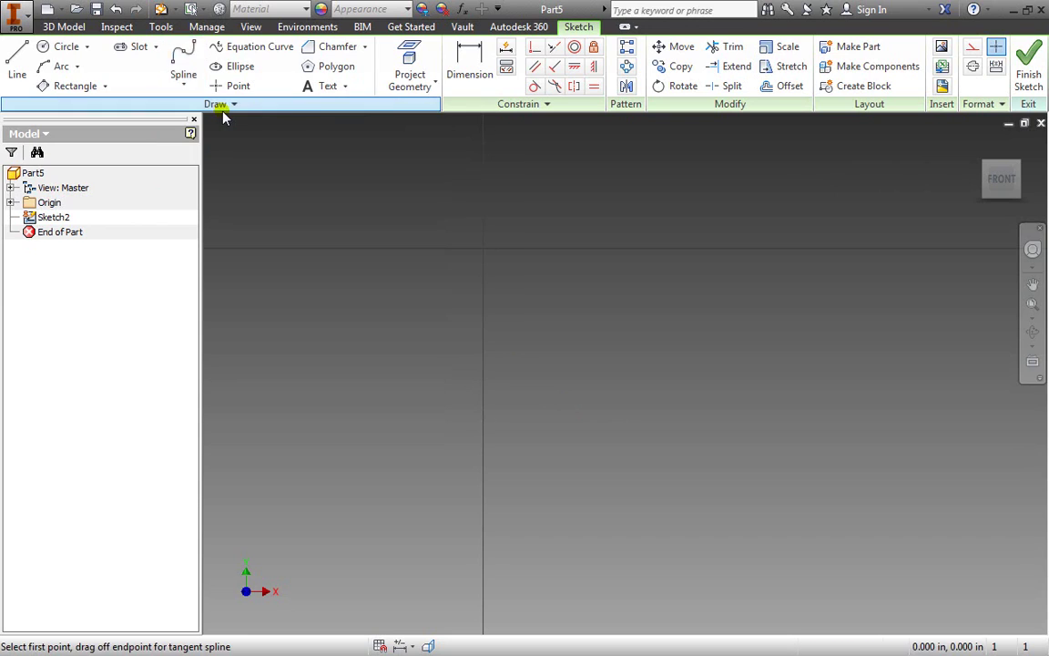
pyautogui.click(311, 198)
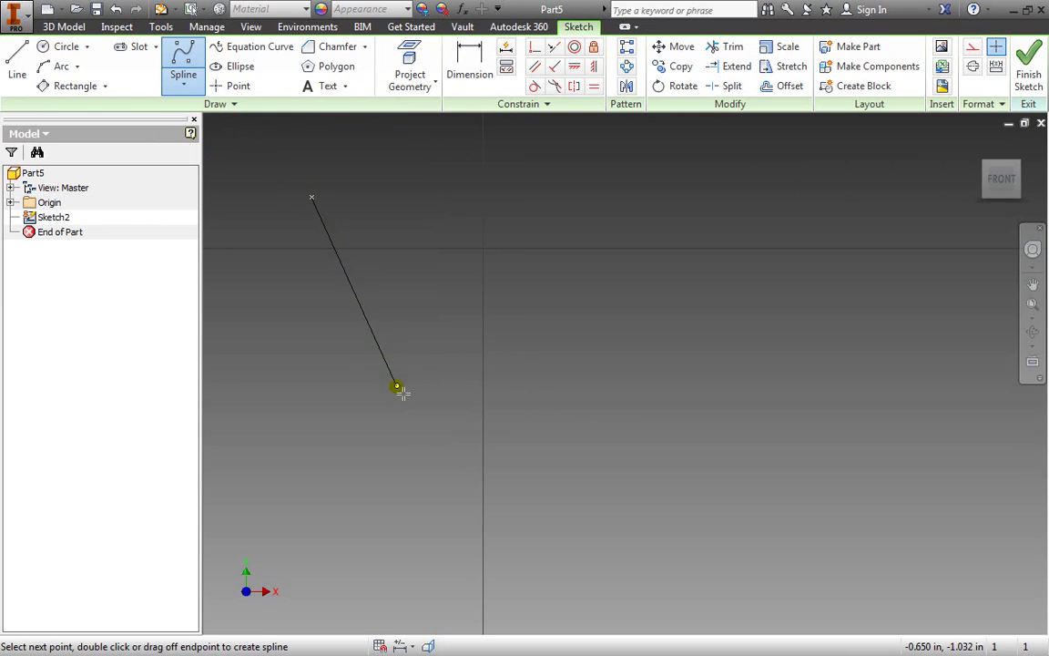
pyautogui.click(396, 390)
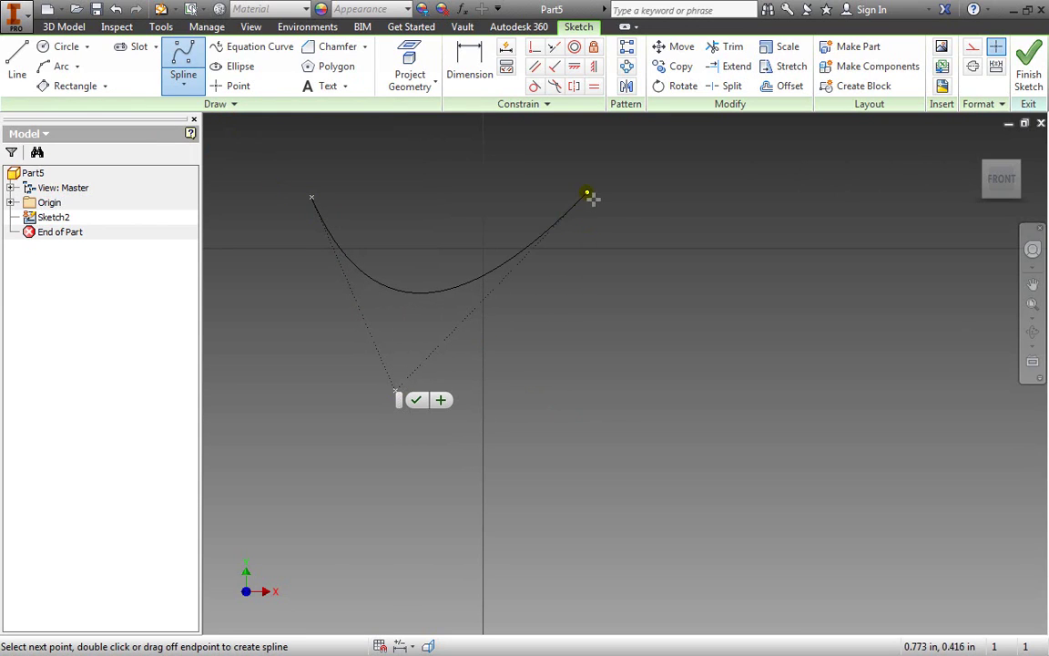
pyautogui.click(588, 195)
pyautogui.click(710, 381)
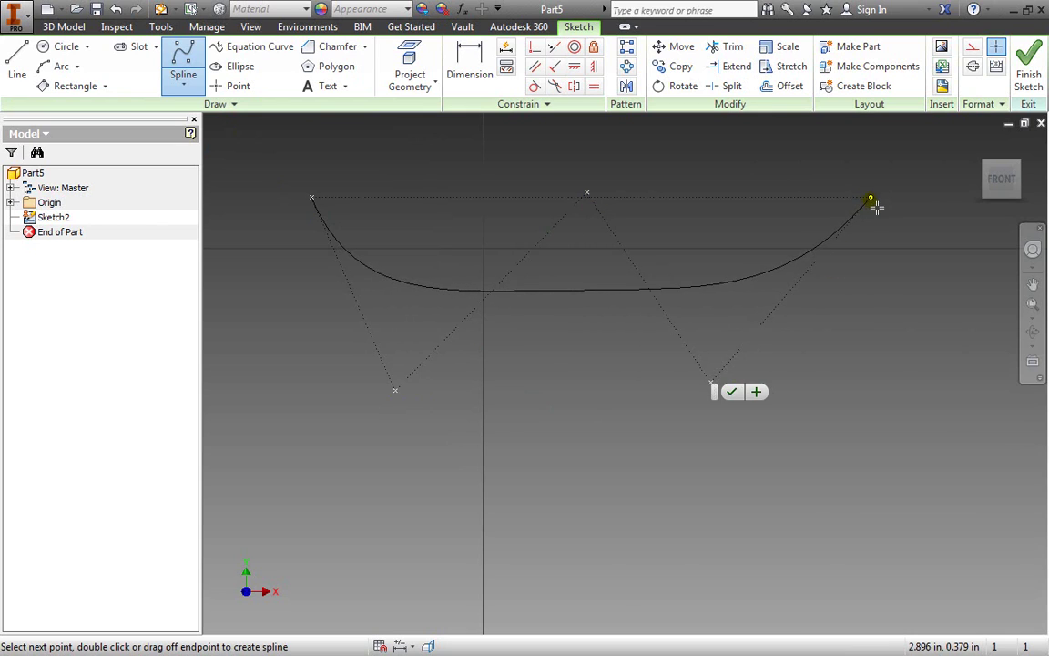
pyautogui.click(872, 198)
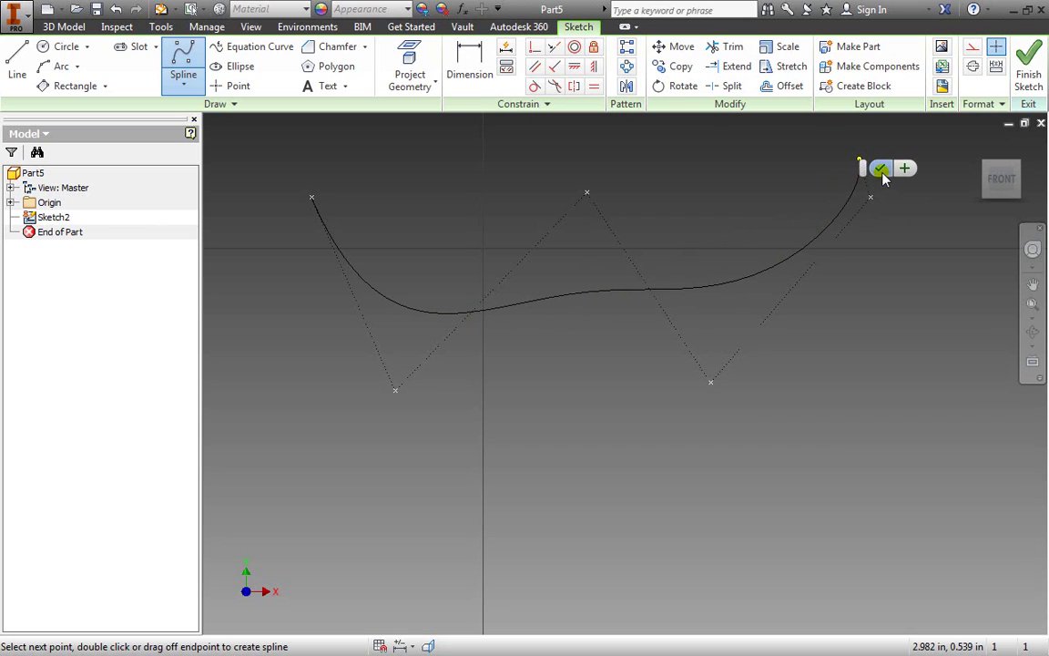
pyautogui.click(881, 168)
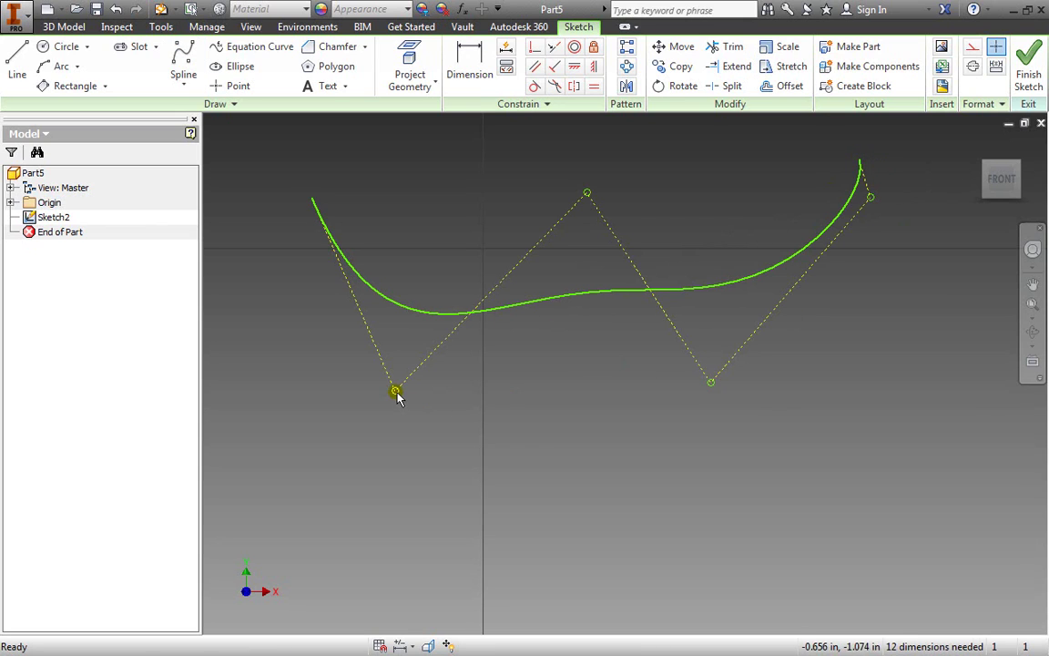
# Reshape the spline by moving its first lower vertex right and its middle upper and second lower vertices up and left
pyautogui.moveTo(396, 394); pyautogui.dragTo(448, 397)
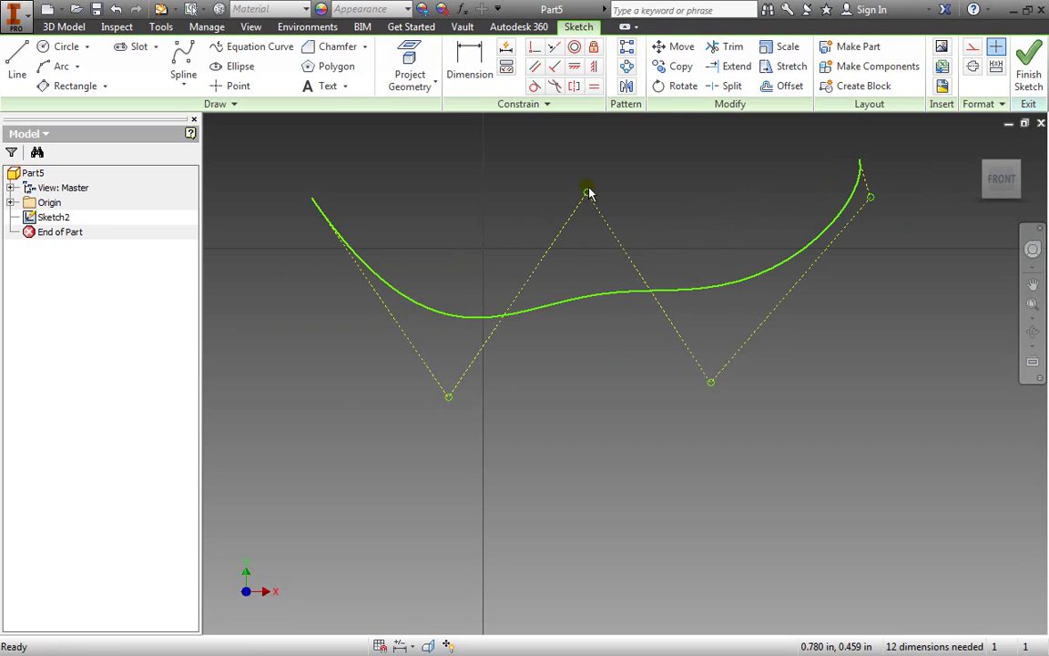
pyautogui.moveTo(588, 194); pyautogui.dragTo(482, 161)
pyautogui.moveTo(711, 381); pyautogui.dragTo(655, 355)
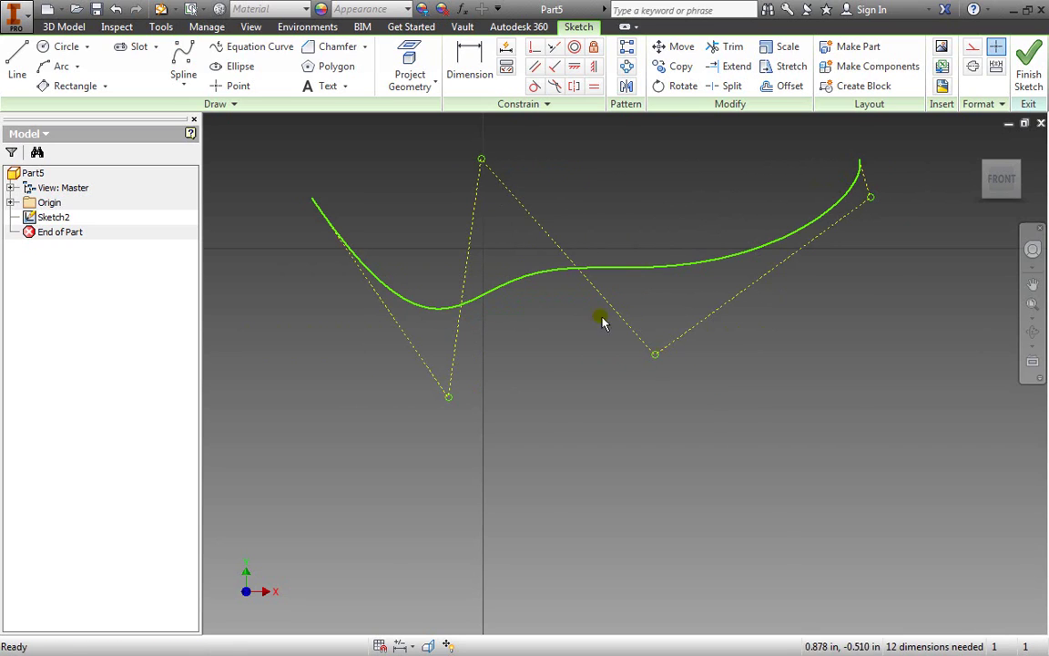
# Draw an interpolation spline through five alternating low and high points below the control vertex spline
pyautogui.click(190, 80)
pyautogui.click(206, 143)
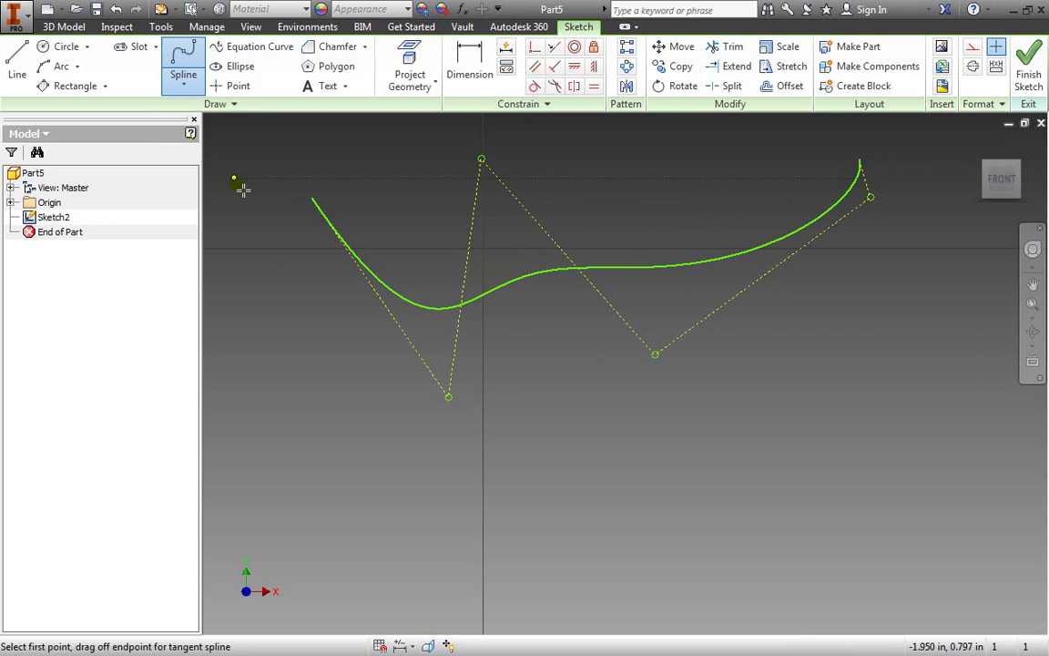
pyautogui.click(290, 388)
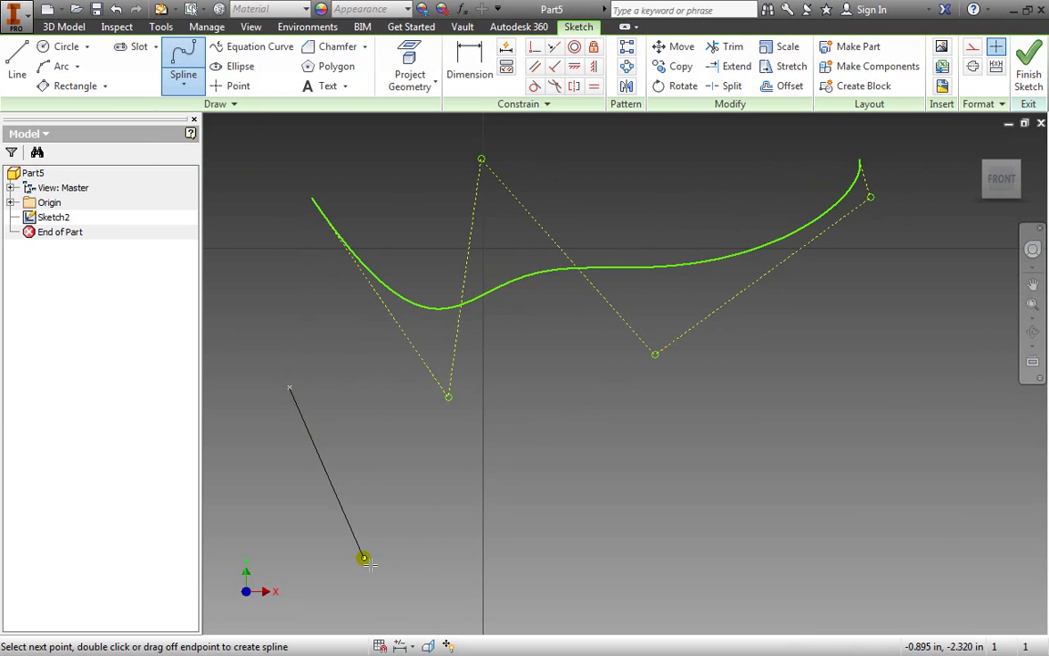
pyautogui.click(365, 559)
pyautogui.click(610, 448)
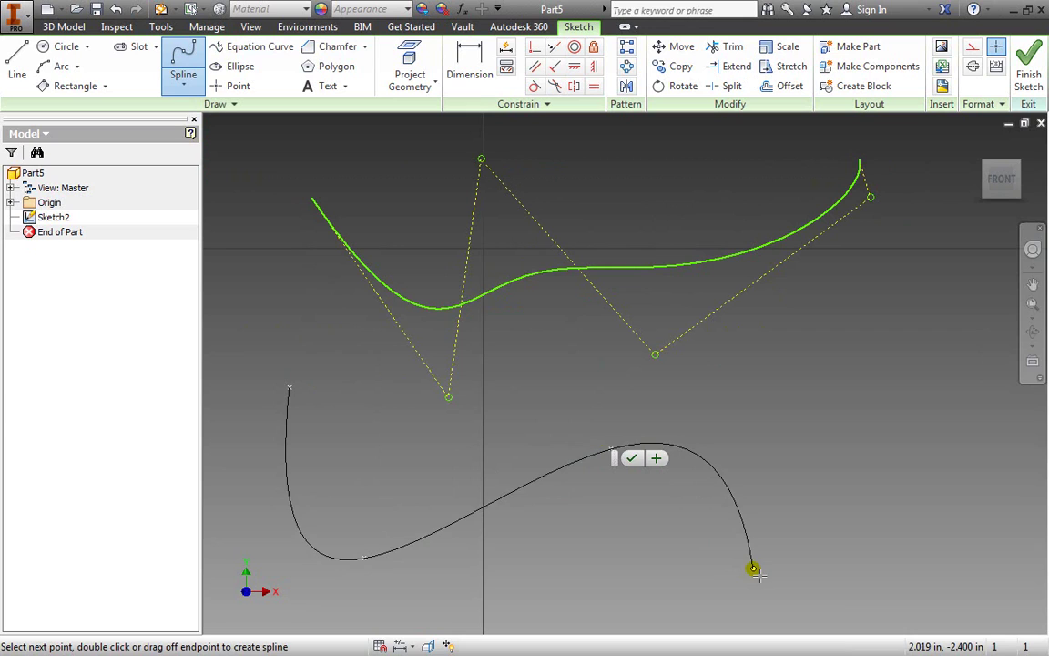
pyautogui.click(753, 569)
pyautogui.click(930, 447)
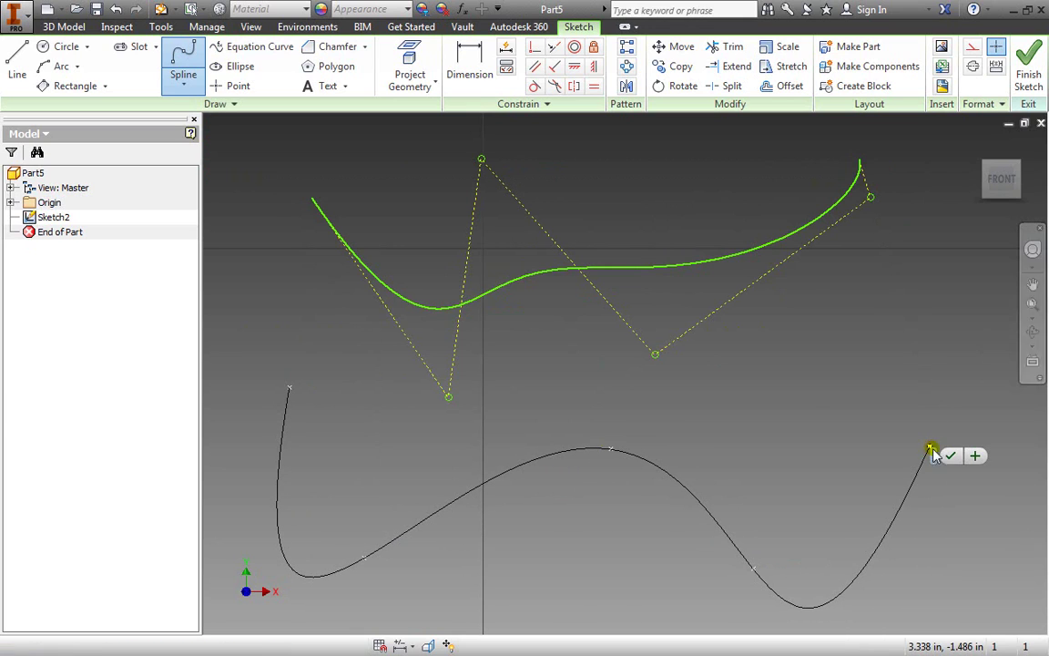
pyautogui.click(950, 458)
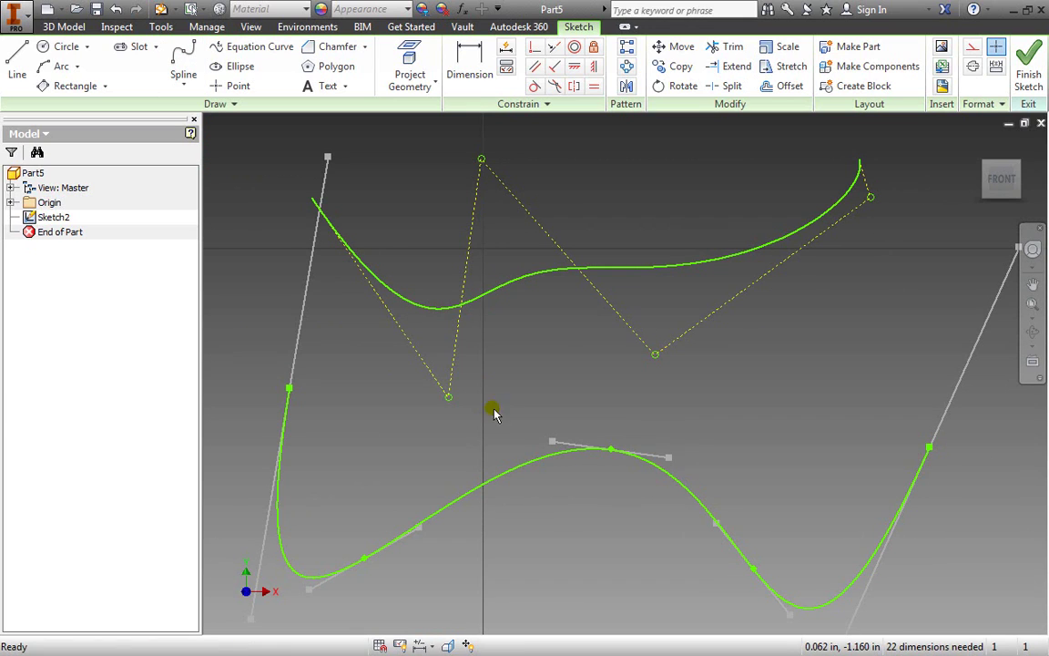
# Reshape the interpolation spline by tilting the middle point's tangent handle down to the right and moving the second fit point up and right
pyautogui.moveTo(552, 441)
pyautogui.mouseDown()
pyautogui.moveTo(571, 393)
pyautogui.moveTo(553, 387)
pyautogui.moveTo(521, 430)
pyautogui.moveTo(600, 446)
pyautogui.moveTo(475, 426)
pyautogui.moveTo(562, 440)
pyautogui.moveTo(489, 440)
pyautogui.moveTo(549, 444)
pyautogui.mouseUp()
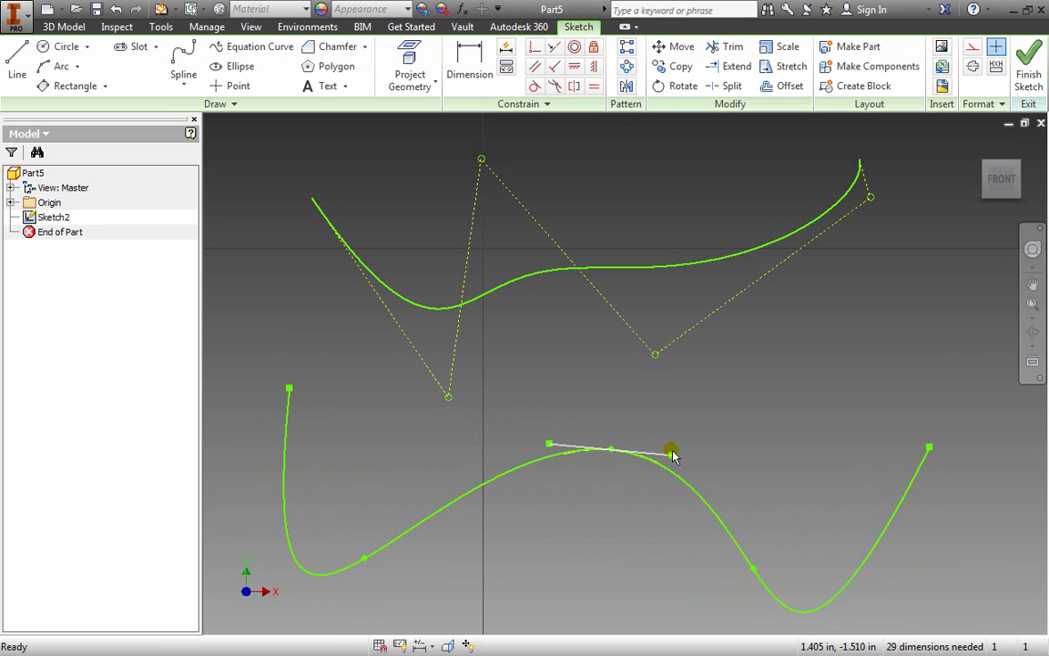
pyautogui.moveTo(671, 453); pyautogui.dragTo(667, 480)
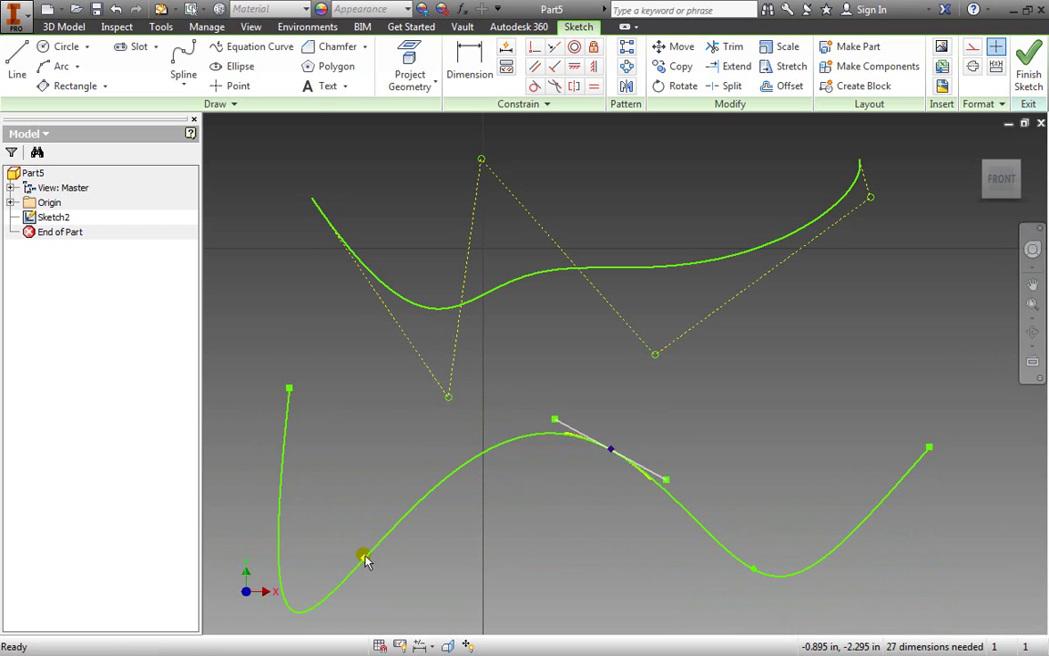
pyautogui.moveTo(364, 546); pyautogui.dragTo(412, 443)
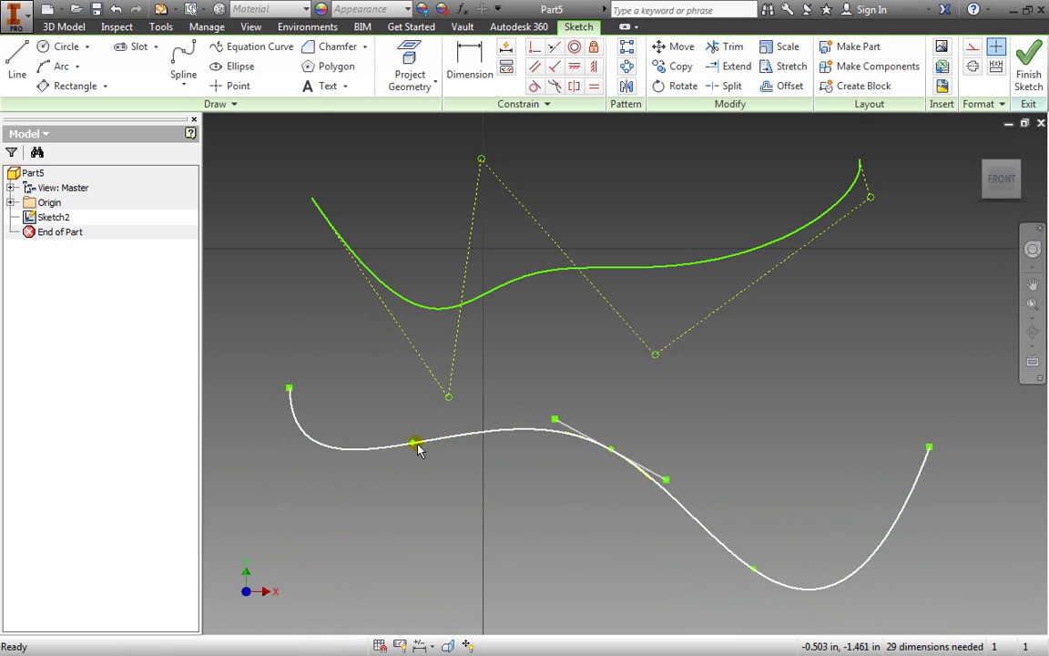
# Move the control vertex spline's first lower vertex up and left, and leave both splines deselected
pyautogui.moveTo(448, 398); pyautogui.dragTo(428, 287)
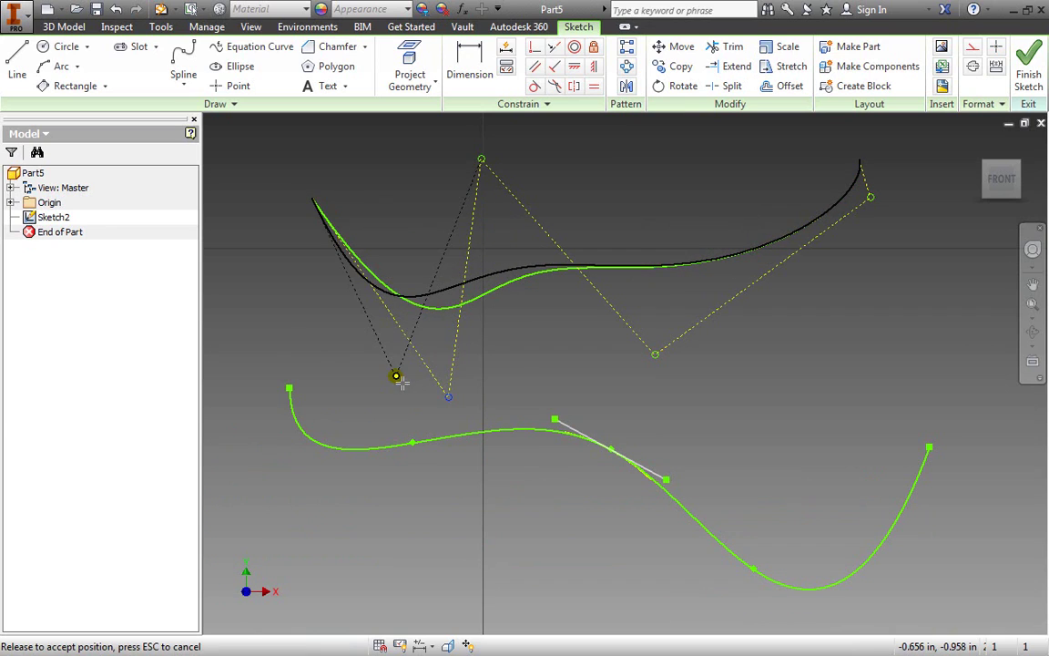
pyautogui.moveTo(402, 382); pyautogui.dragTo(397, 376)
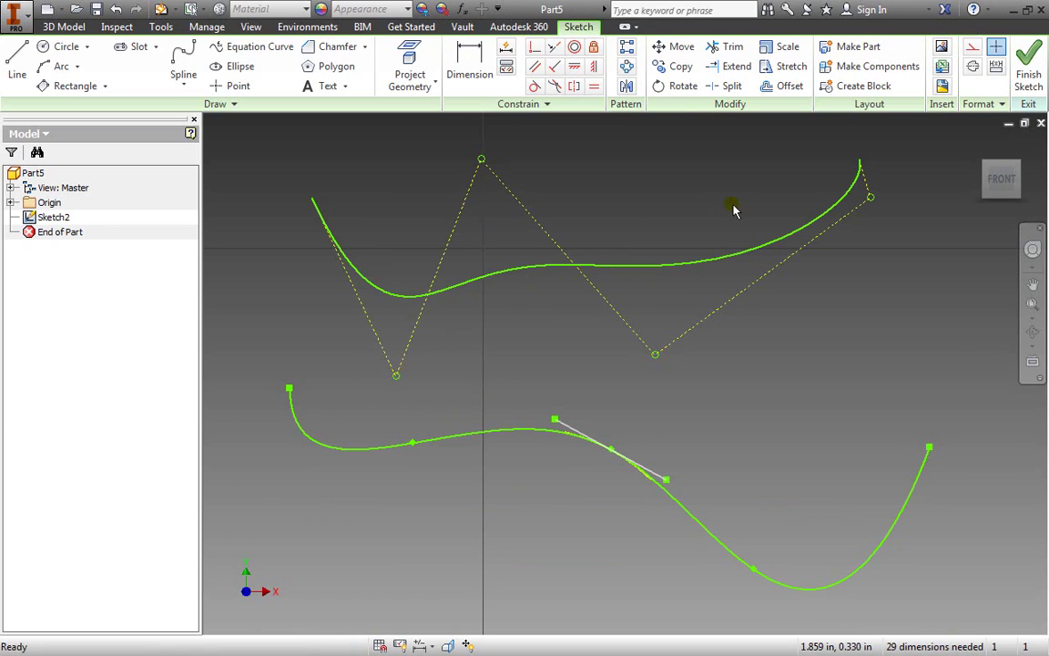
pyautogui.click(698, 436)
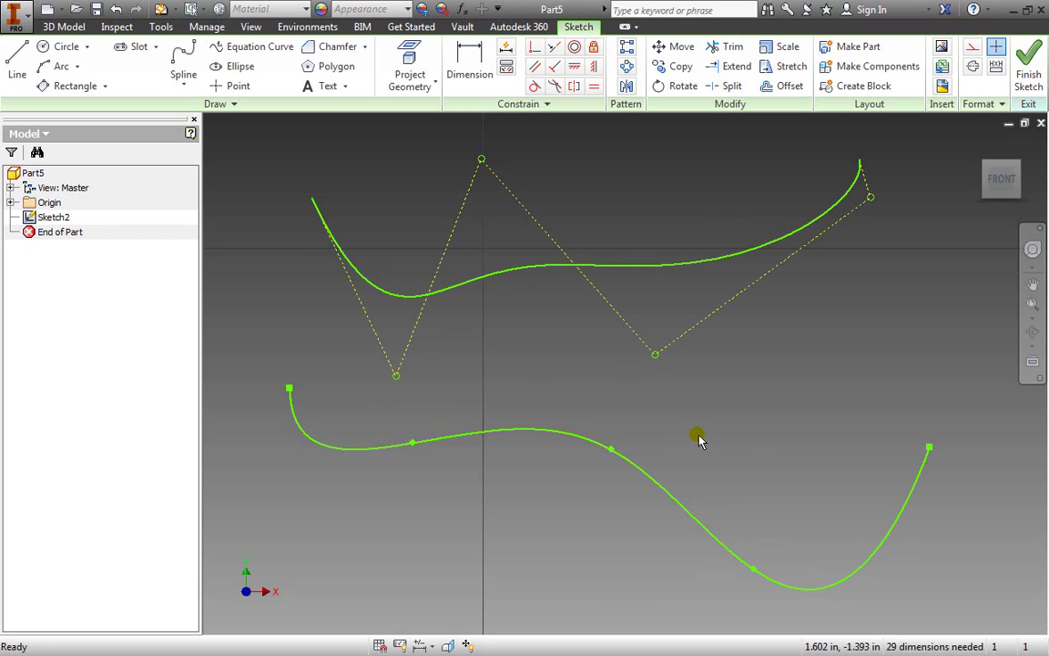